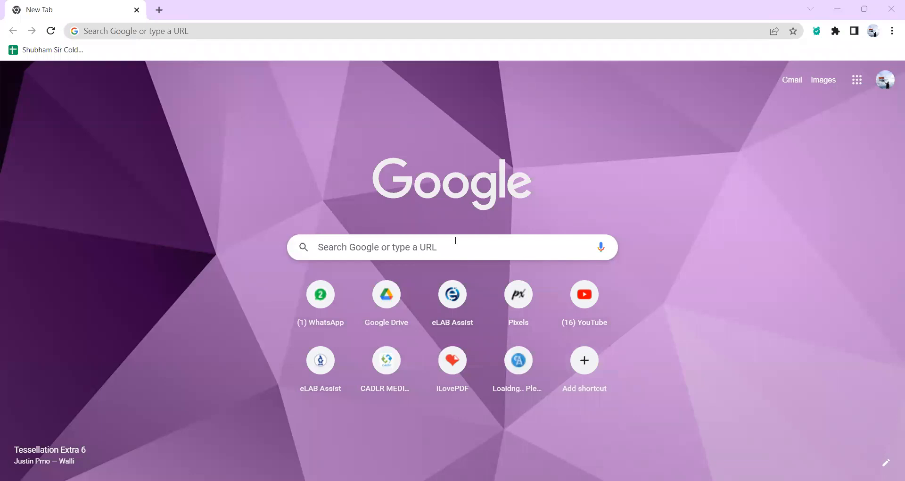
Search Google for 'elabassit' and open the eLab Assist site from the results.
text(el)
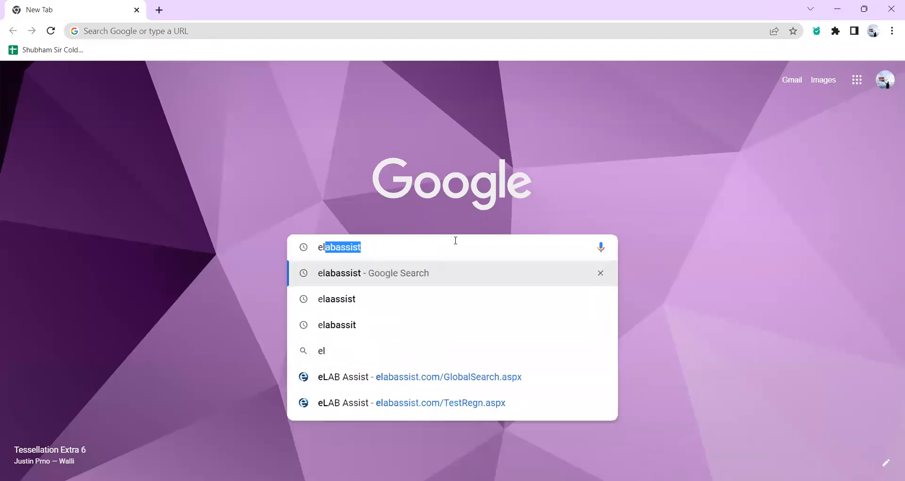
text(abassit)
key(Return)
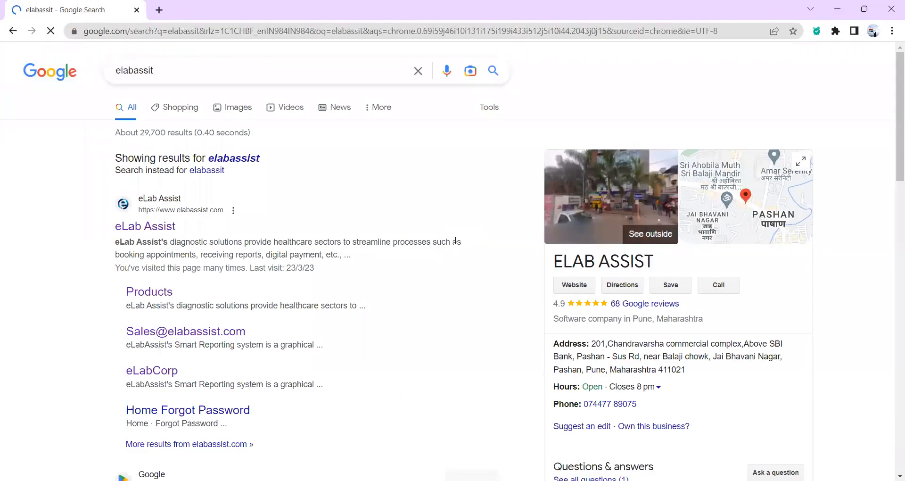
click(141, 228)
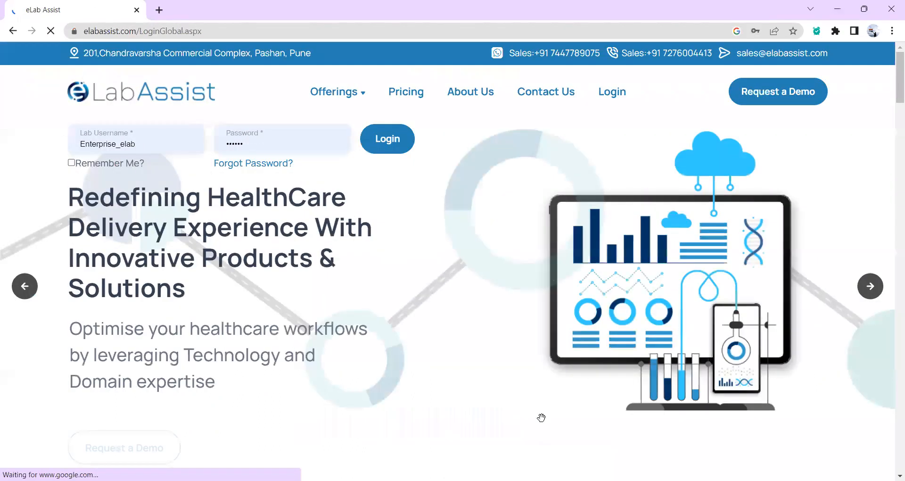
Scroll the eLab Assist homepage, then log in with the saved lab credentials.
scroll(664, 283, down, 8)
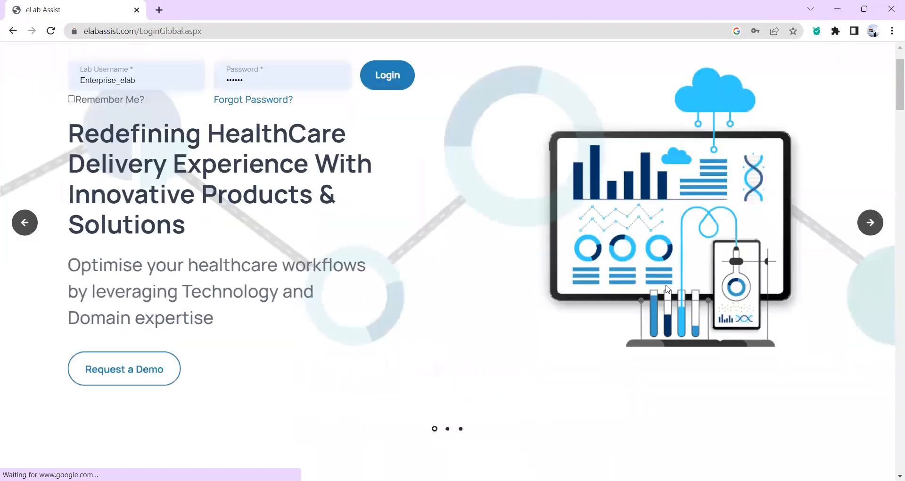
scroll(666, 286, up, 8)
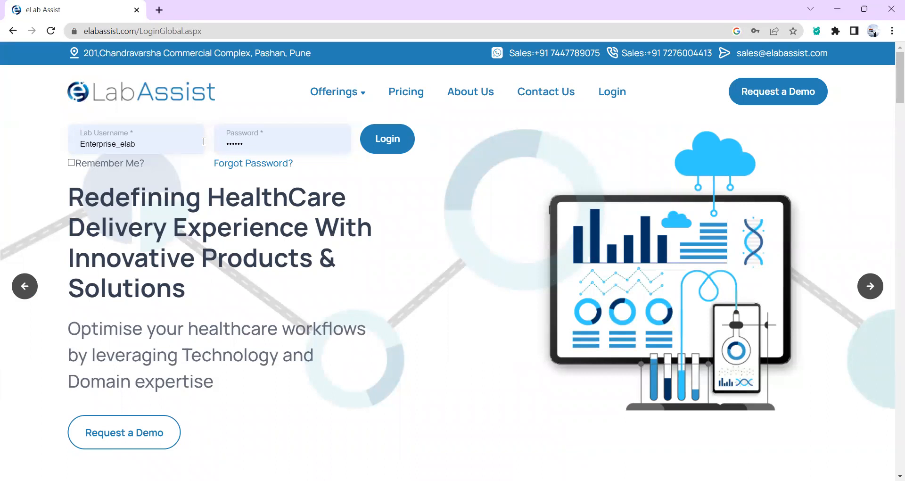
click(382, 147)
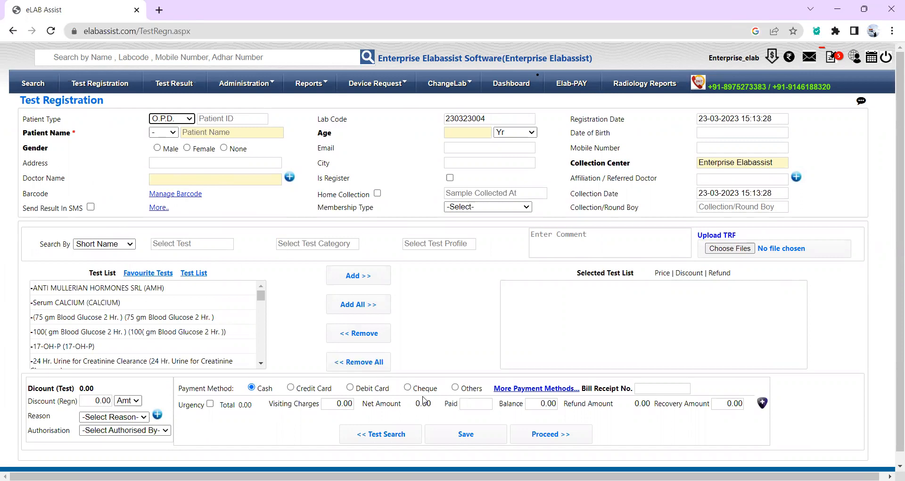
click(175, 126)
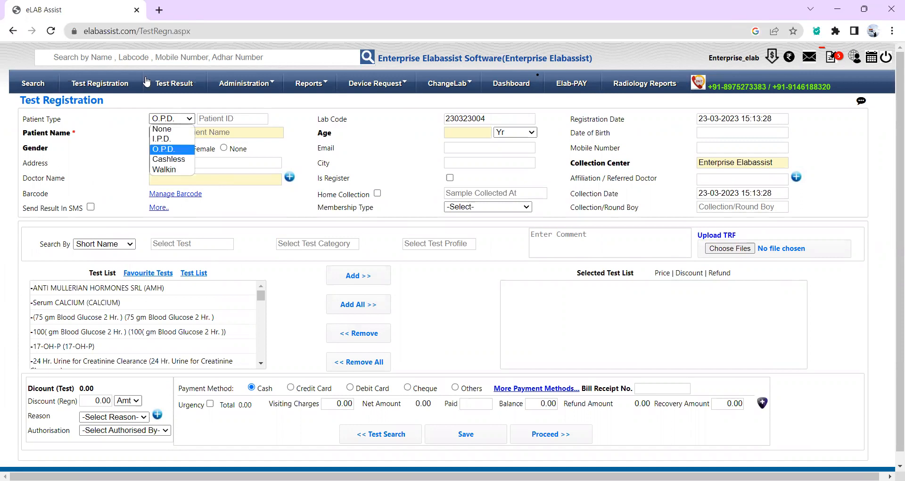
click(26, 65)
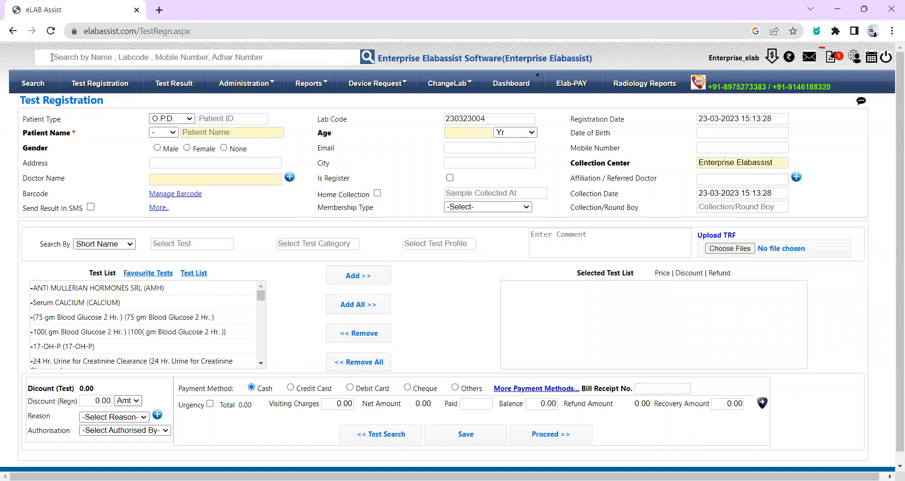
click(52, 58)
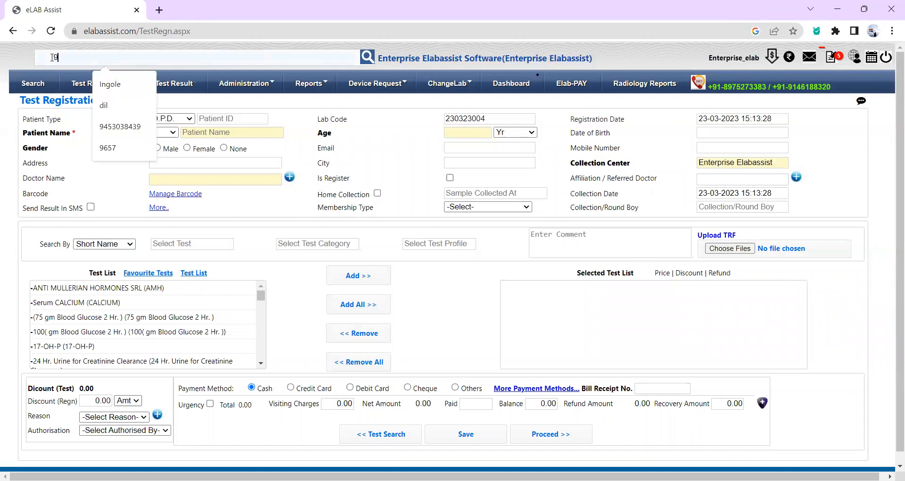
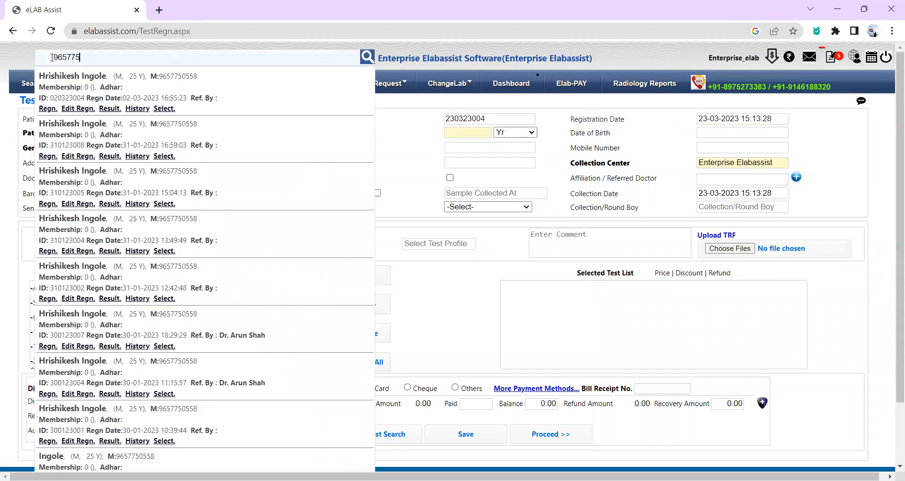
key(BackSpace)
key(BackSpace)
key(BackSpace)
key(BackSpace)
key(BackSpace)
key(BackSpace)
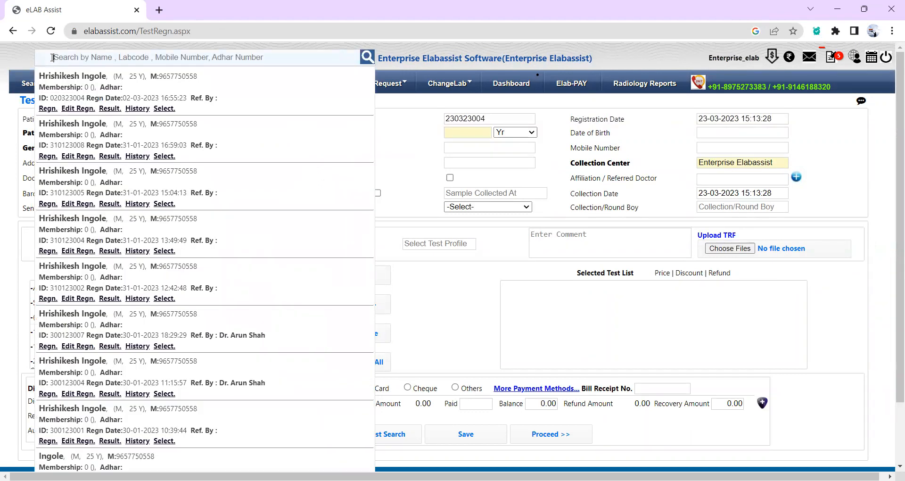
drag(593, 57, 379, 60)
click(603, 63)
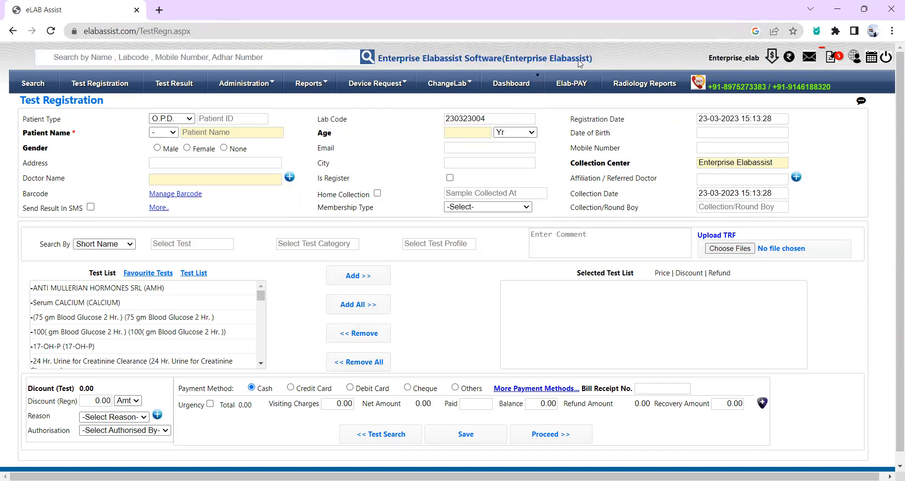
drag(505, 61, 591, 60)
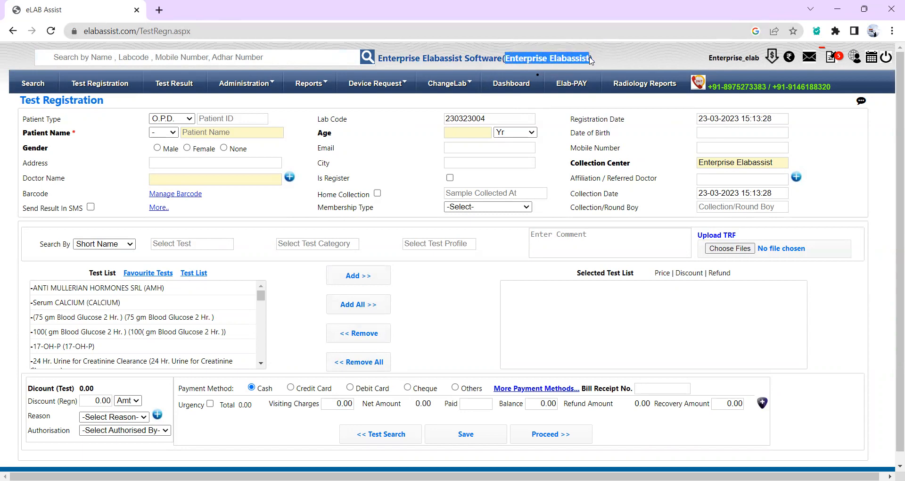
click(611, 61)
drag(709, 59, 762, 62)
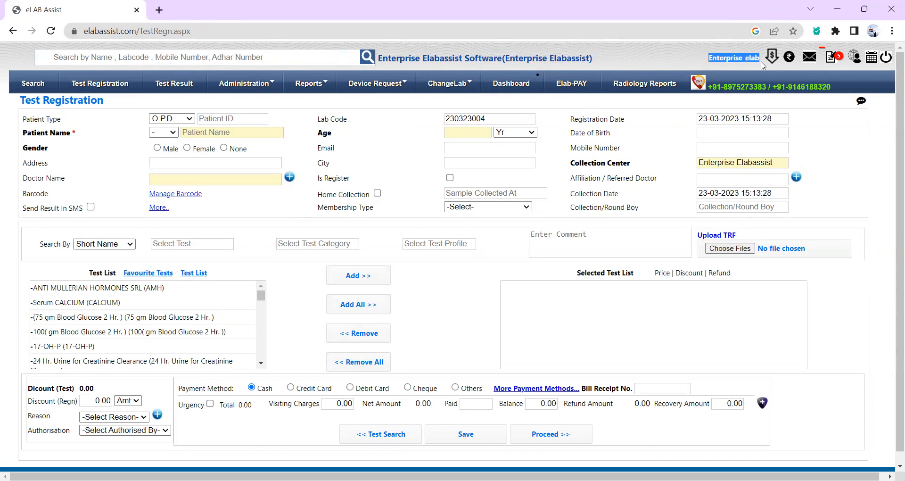
click(691, 56)
click(178, 122)
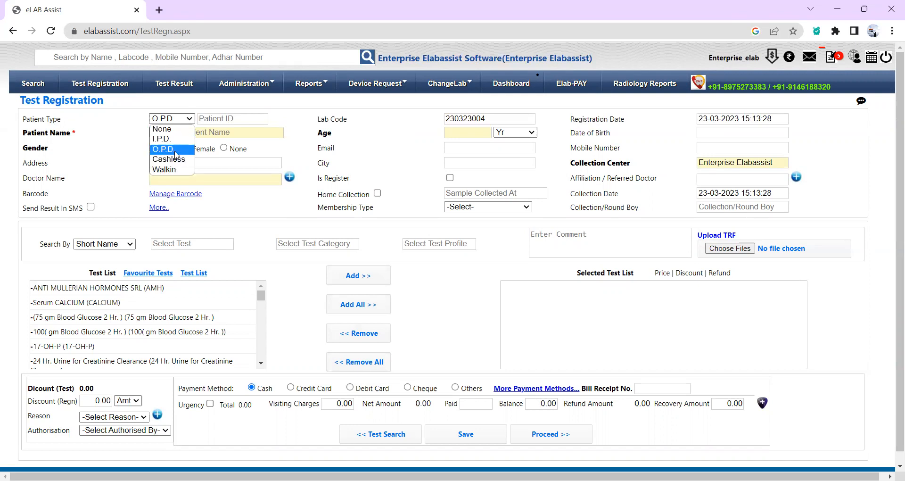
click(175, 149)
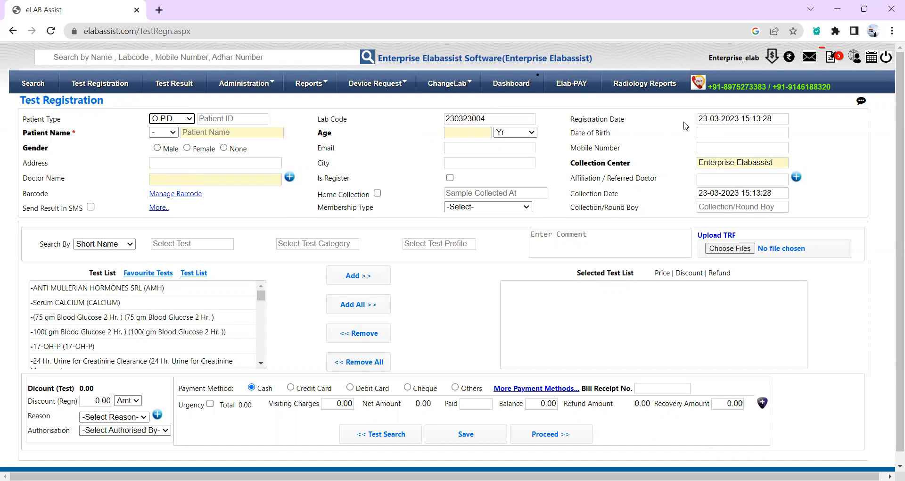
click(703, 119)
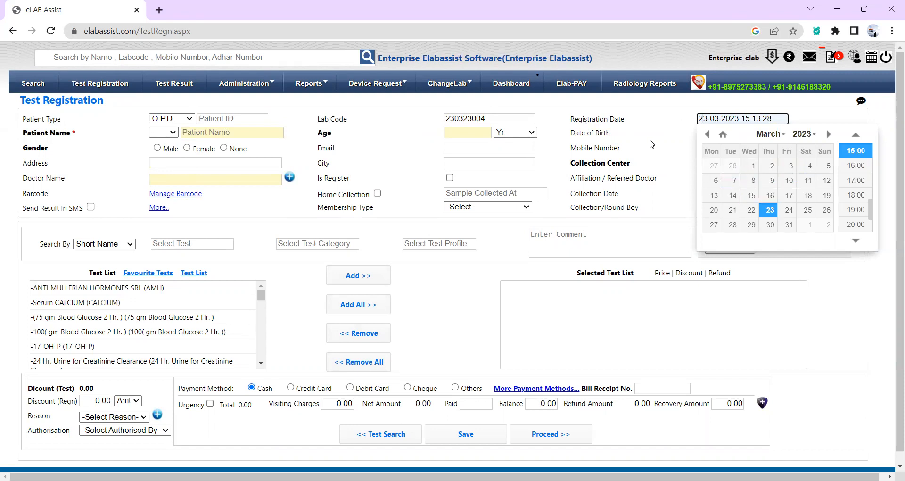
click(658, 145)
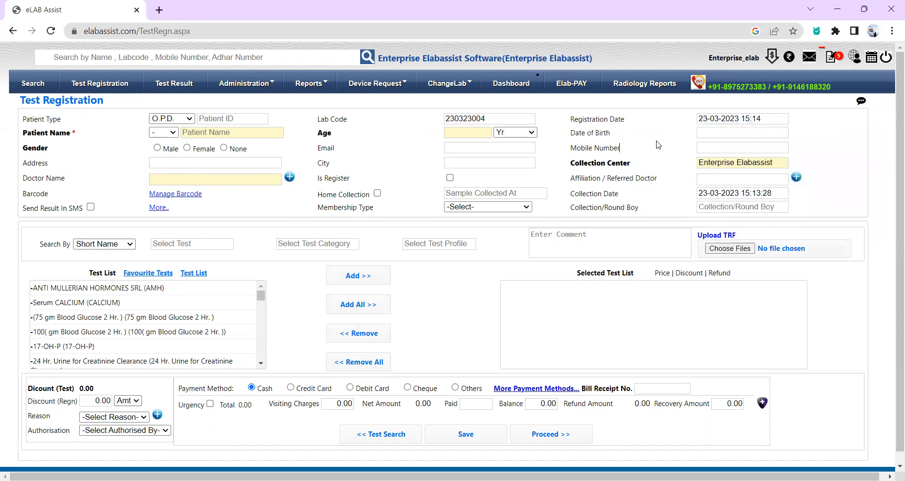
click(170, 132)
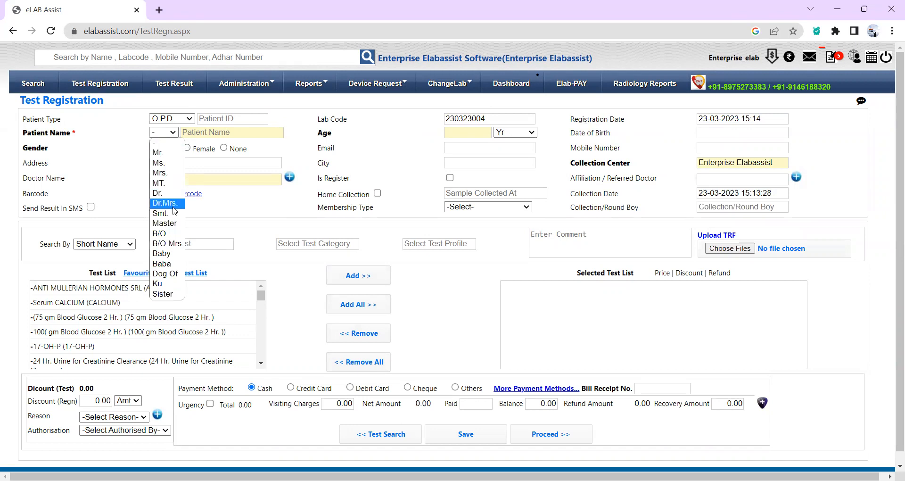
Enter the patient as Mr. Demo Test, aged 30.
click(180, 152)
click(203, 133)
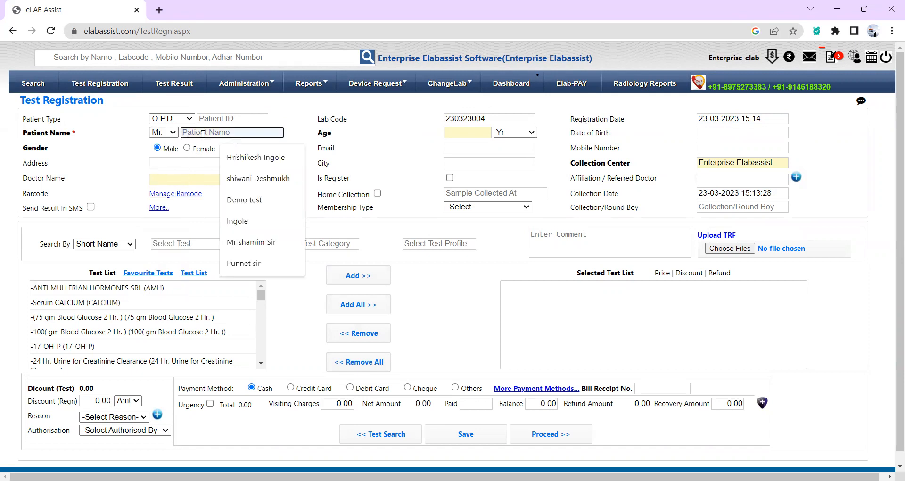
text(Demo Test)
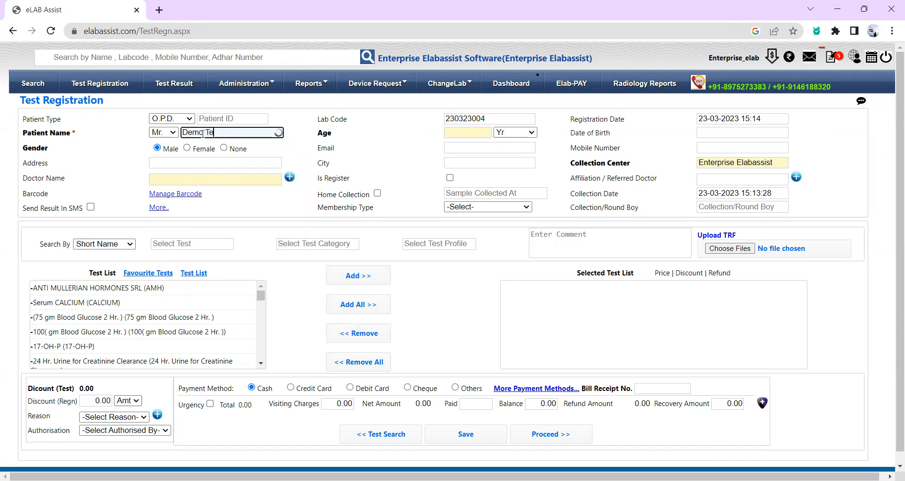
click(467, 131)
text(30)
key(Tab)
key(Tab)
Fill in the patient's e-mail and mobile number, and begin the referring doctor with 'Dr.'.
key(Tab)
key(Tab)
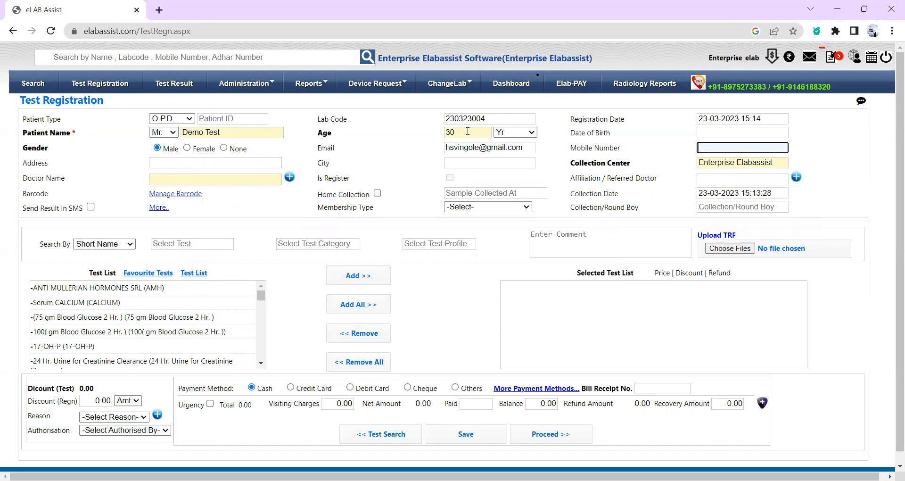
click(410, 157)
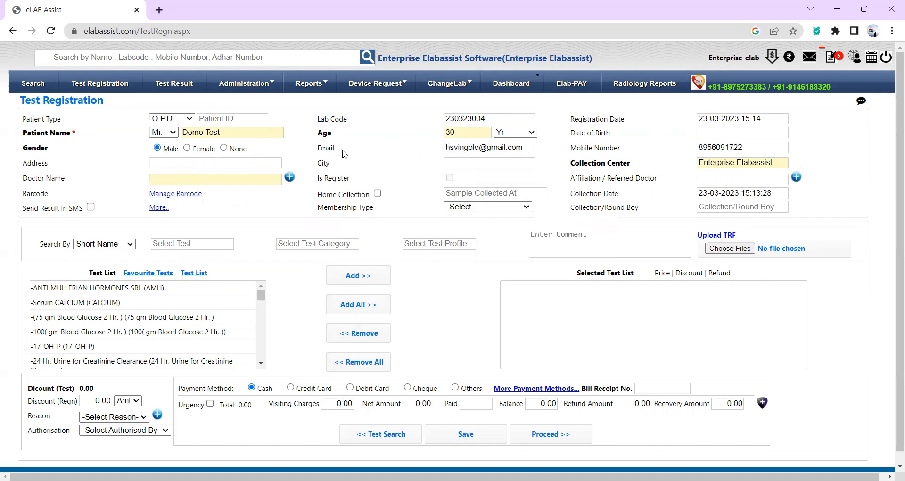
drag(314, 150, 750, 145)
click(666, 159)
click(724, 174)
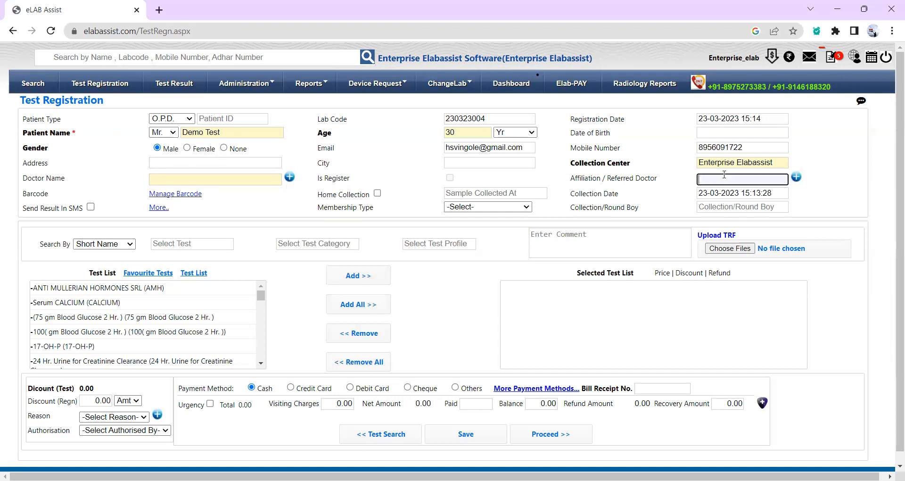
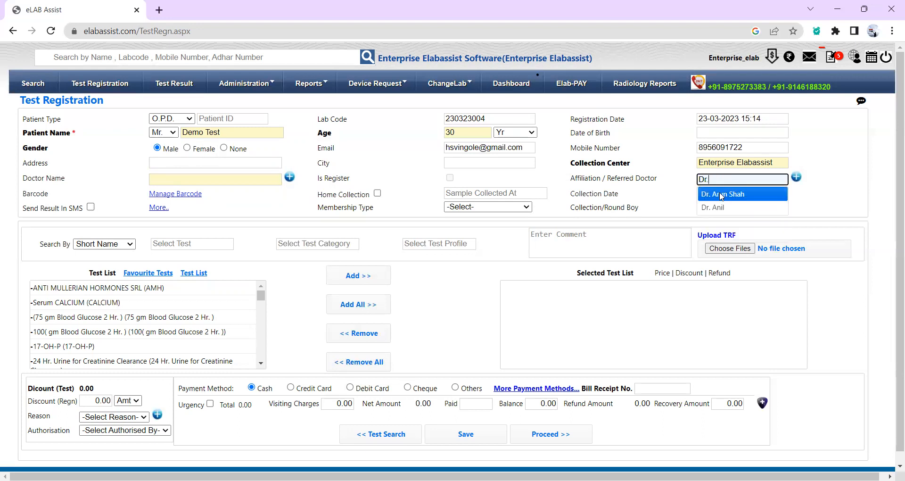
click(720, 194)
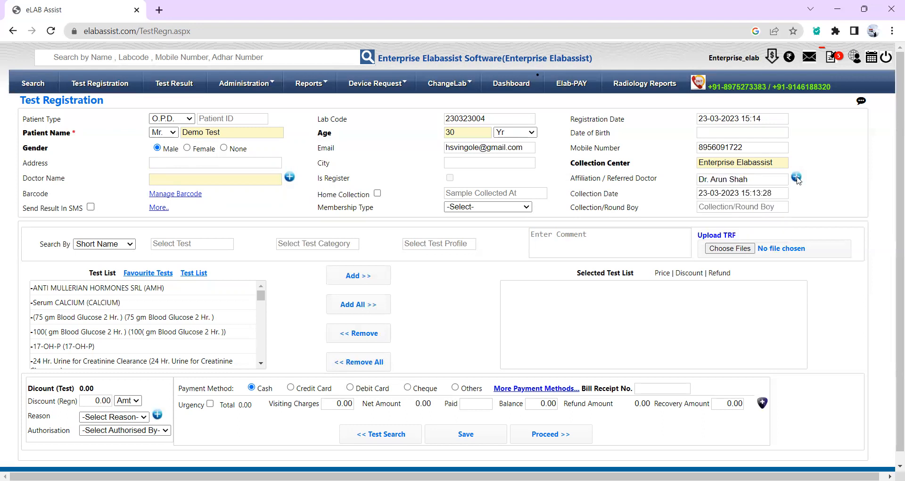
click(796, 178)
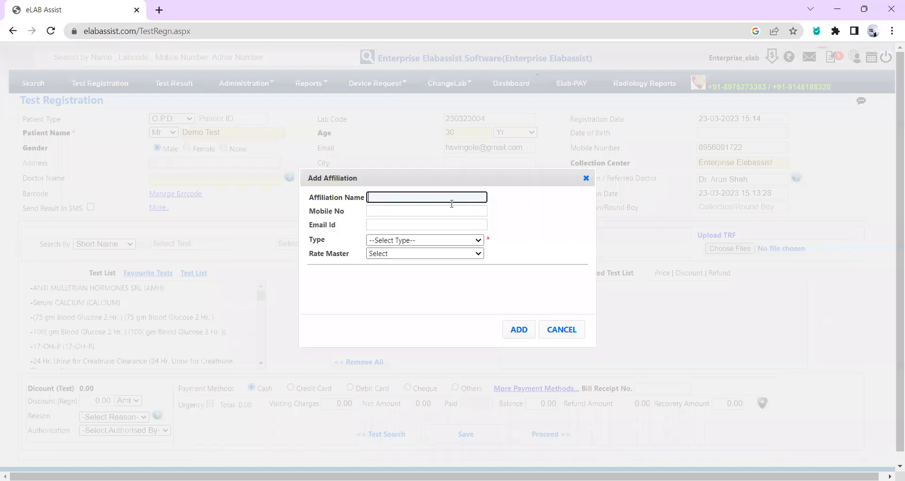
click(434, 213)
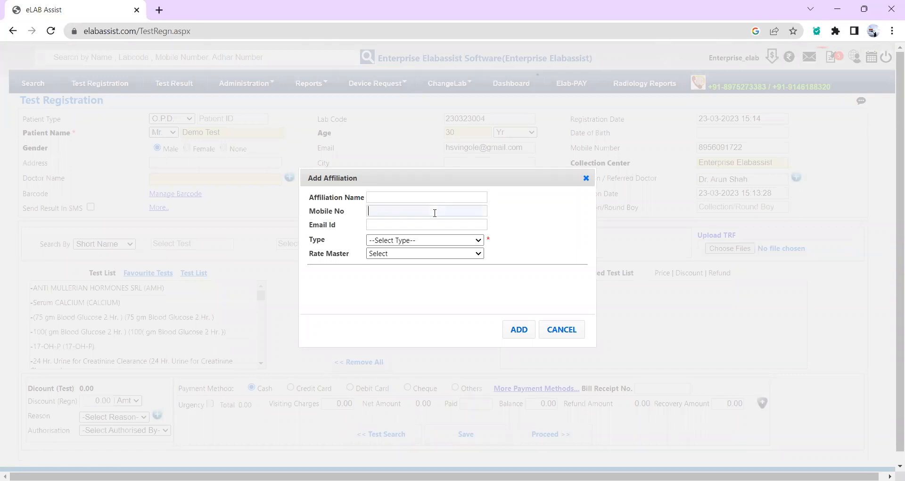
click(555, 206)
click(467, 196)
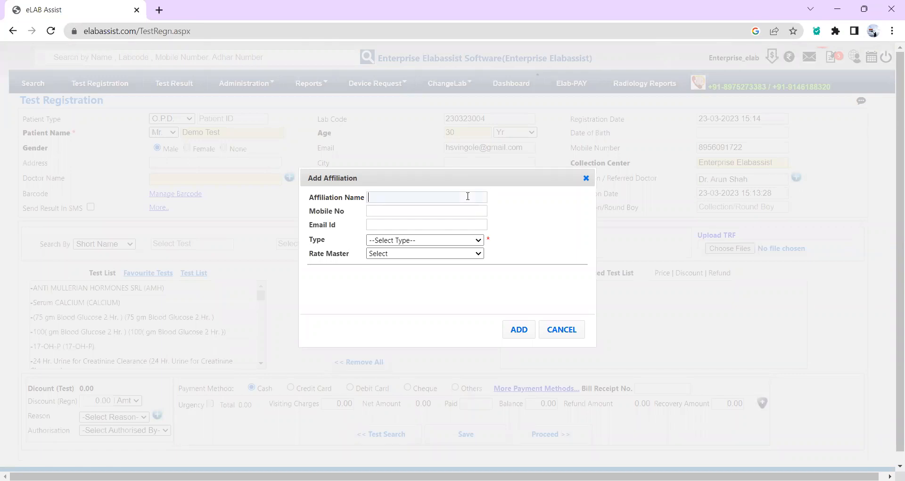
click(472, 254)
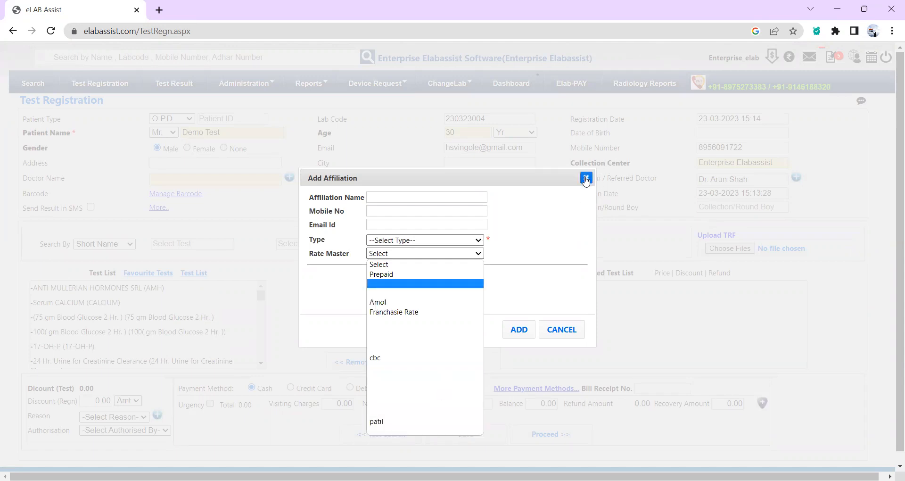
click(586, 181)
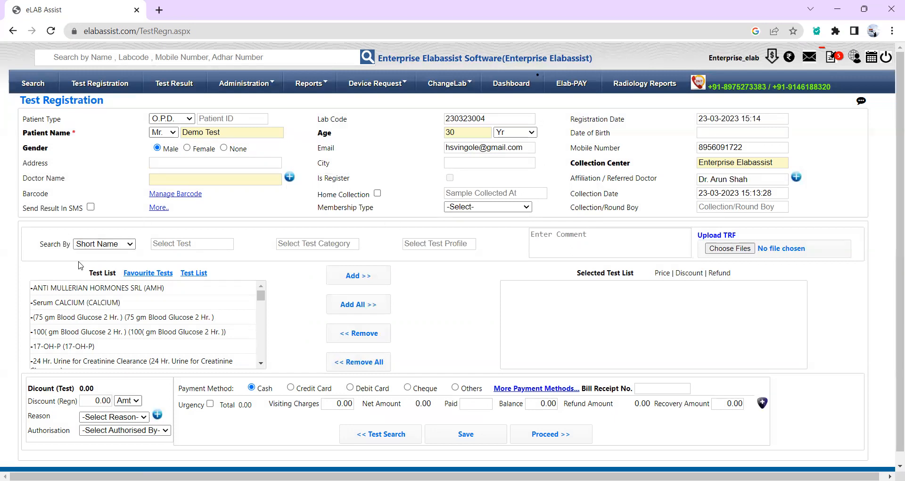
Search tests by short name 'cbc' and add COMPLETE BLOOD COUNT(CBC).
click(112, 248)
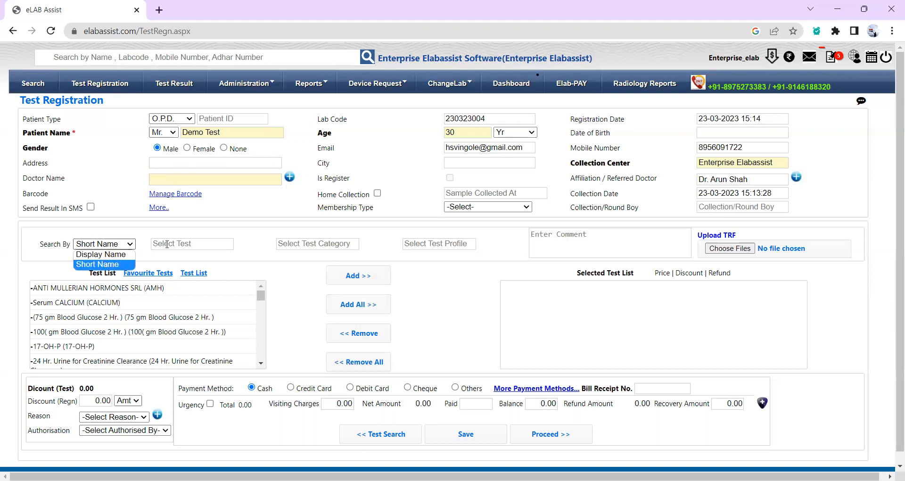
click(104, 264)
click(203, 241)
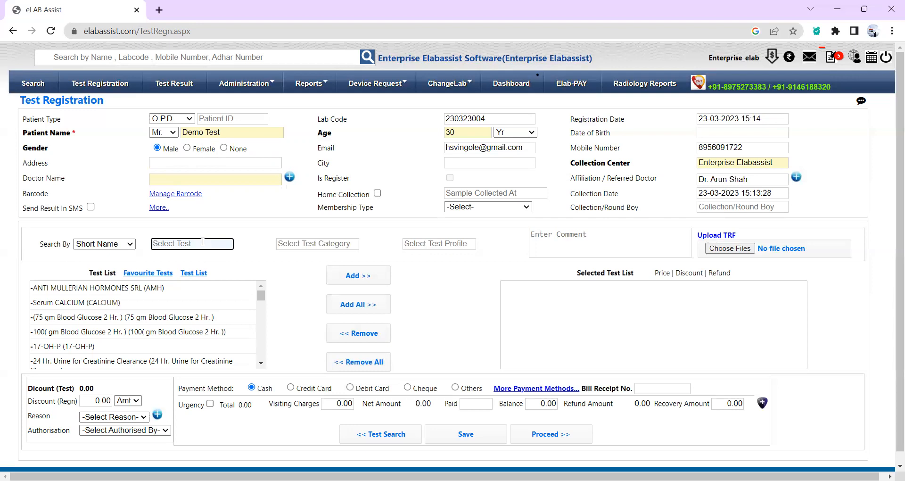
text(cbc)
click(166, 287)
click(358, 275)
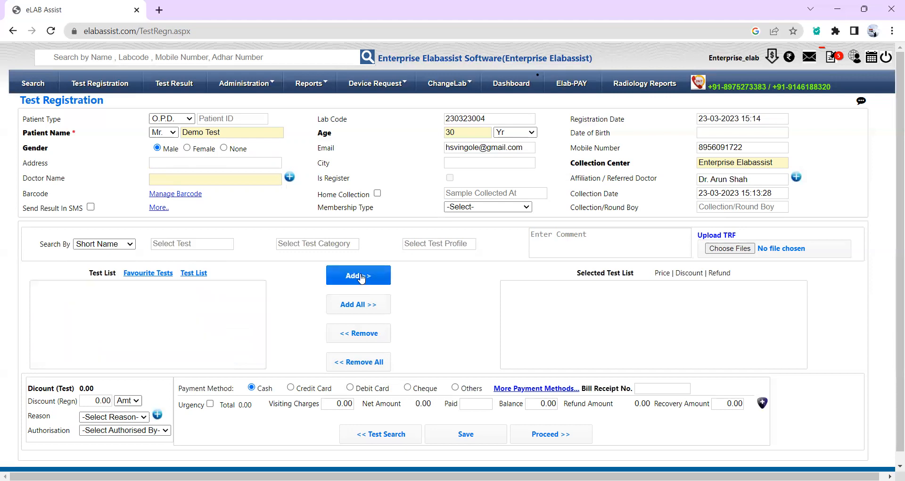
Search by display name 'liv' and add LIVER FUNCTION TEST(LFT), bringing the total to 2800.00.
click(125, 241)
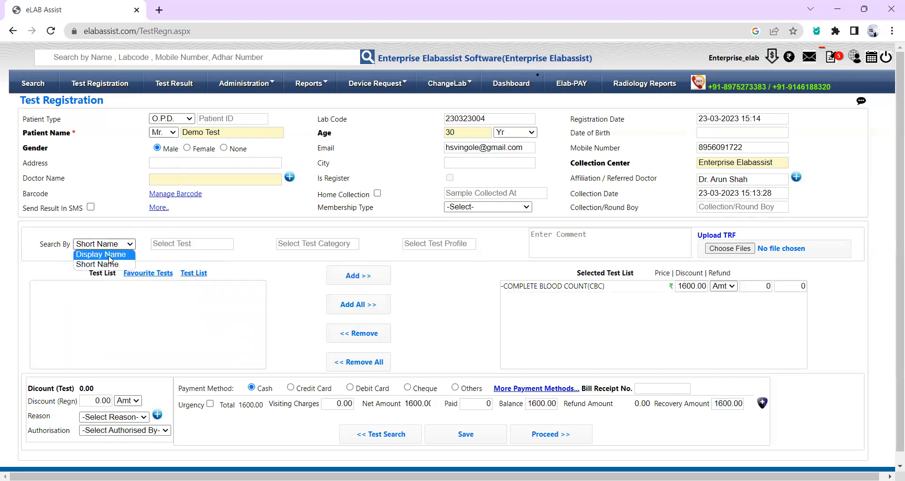
click(101, 254)
click(191, 244)
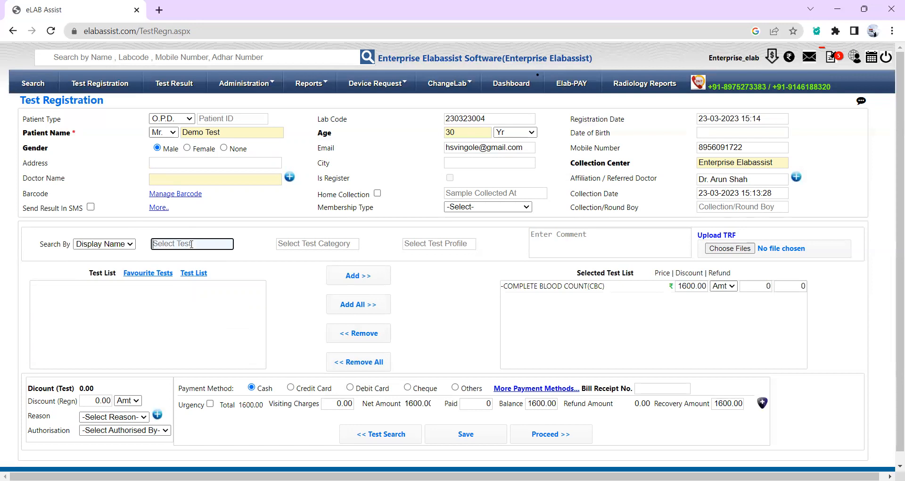
text(live)
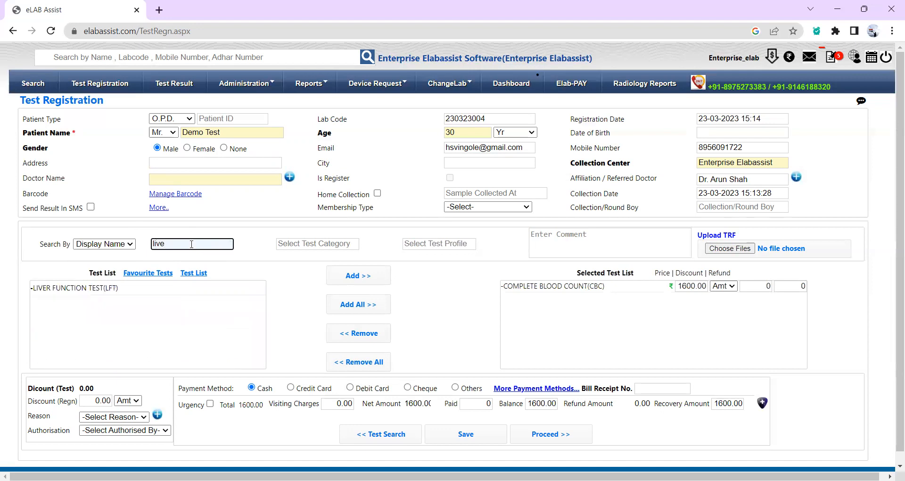
click(115, 287)
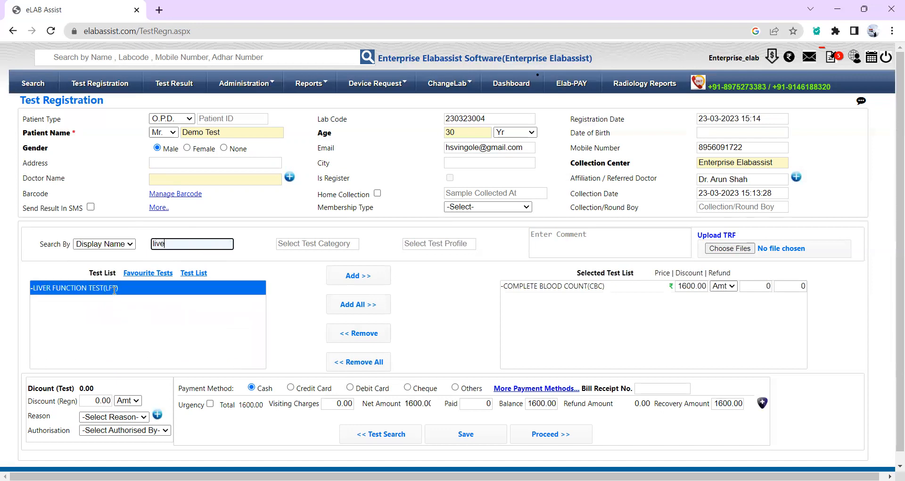
click(330, 276)
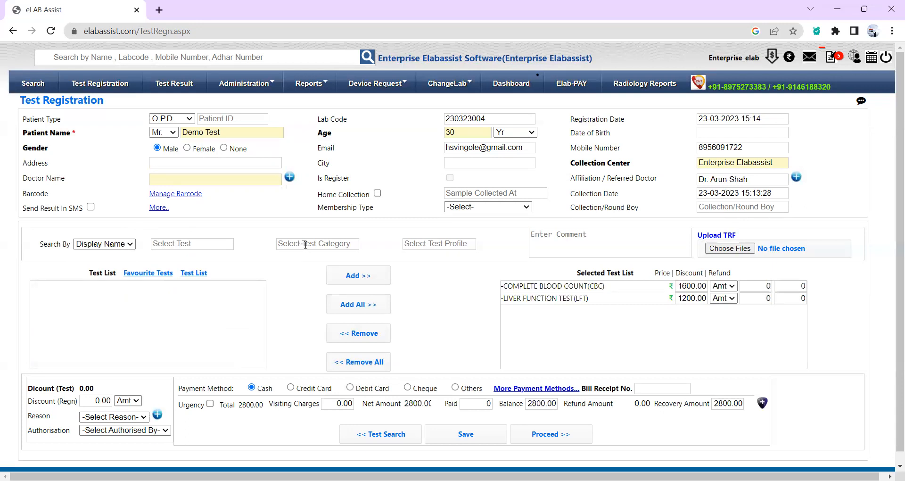
click(433, 243)
text(o)
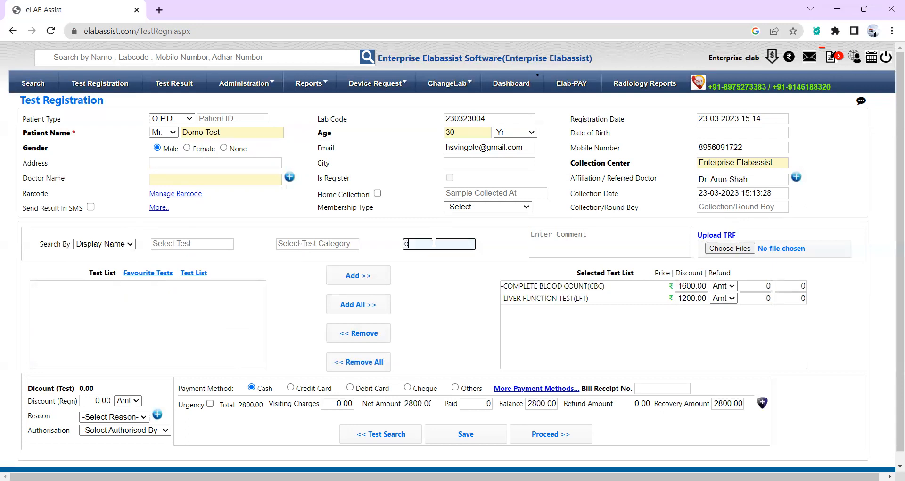
text(t)
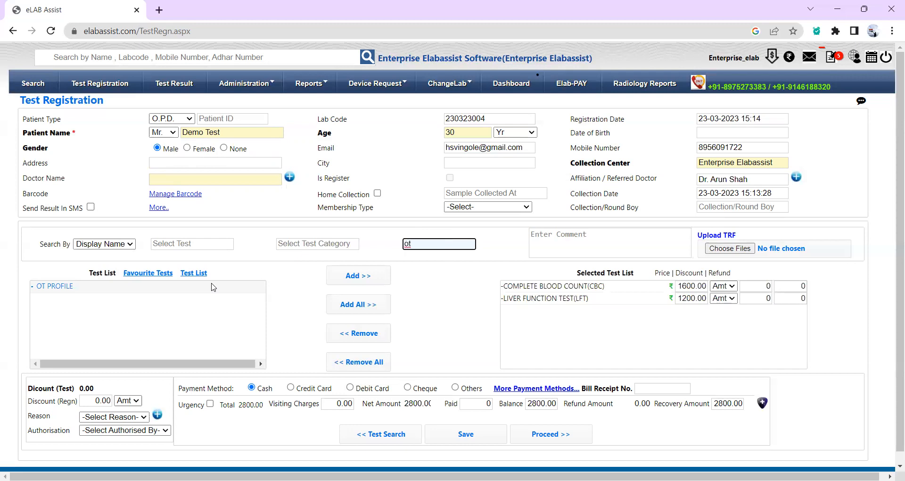
key(BackSpace)
key(BackSpace)
click(591, 246)
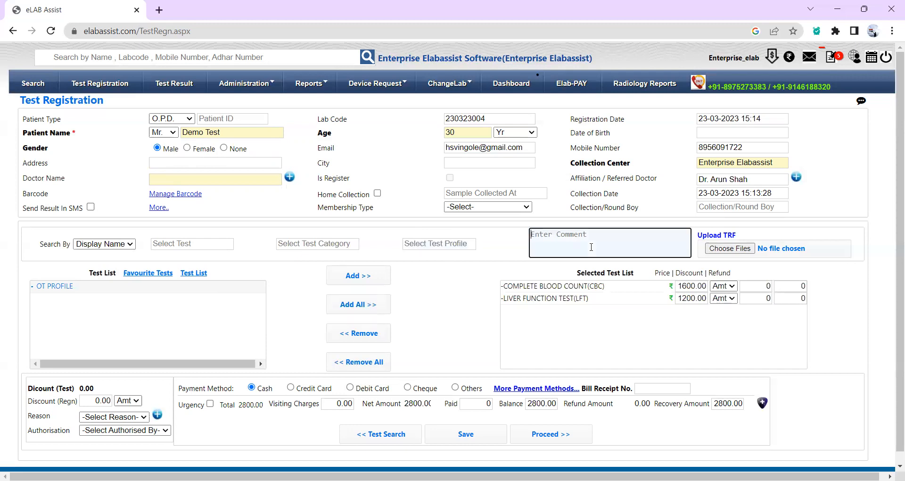
text(ioebvniovniiniofvnvnivjnfj)
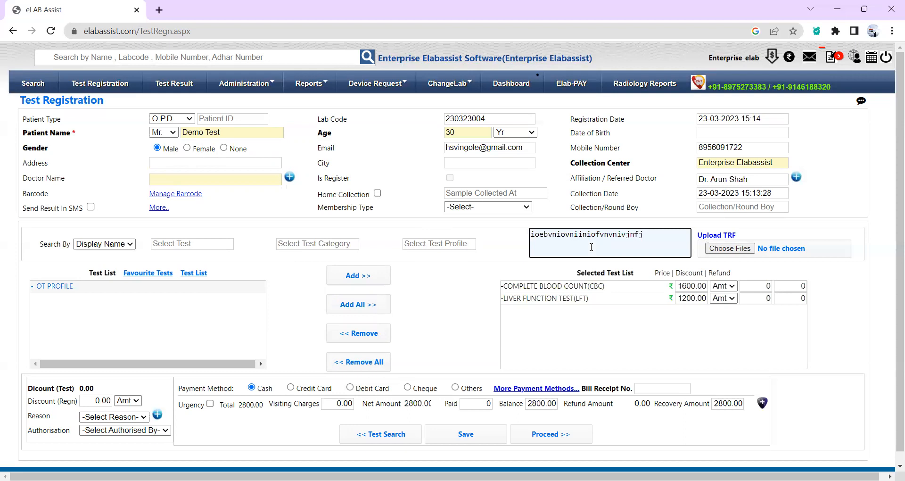
key(BackSpace)
key(BackSpace)
key(BackSpace)
key(BackSpace)
key(BackSpace)
key(BackSpace)
key(BackSpace)
key(BackSpace)
key(BackSpace)
key(BackSpace)
key(BackSpace)
key(BackSpace)
key(BackSpace)
key(BackSpace)
key(BackSpace)
key(BackSpace)
key(BackSpace)
key(BackSpace)
key(BackSpace)
key(BackSpace)
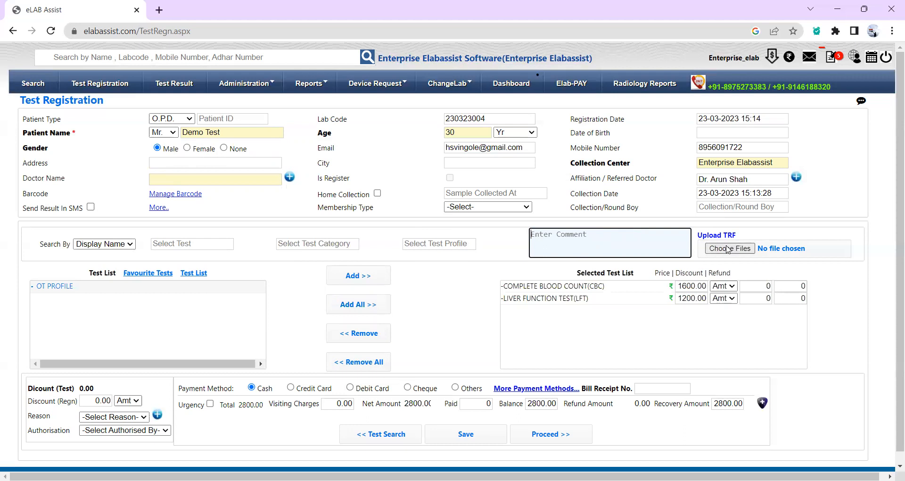
click(728, 249)
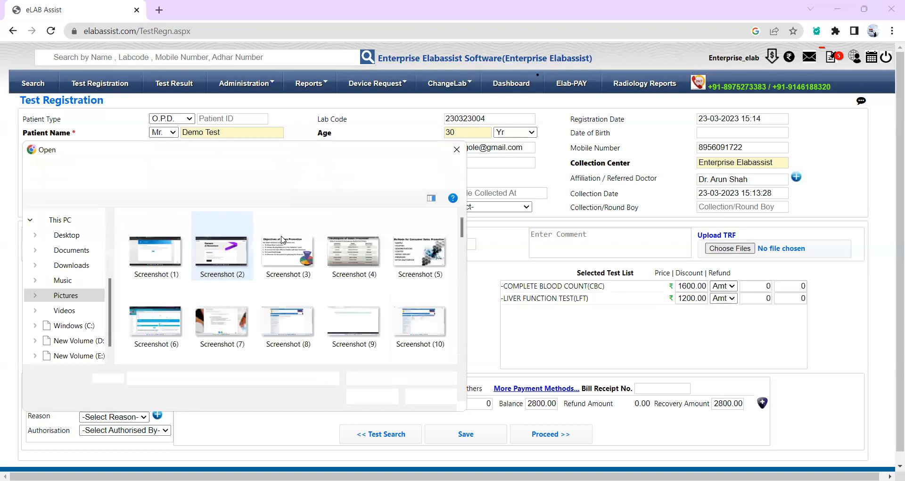
click(457, 151)
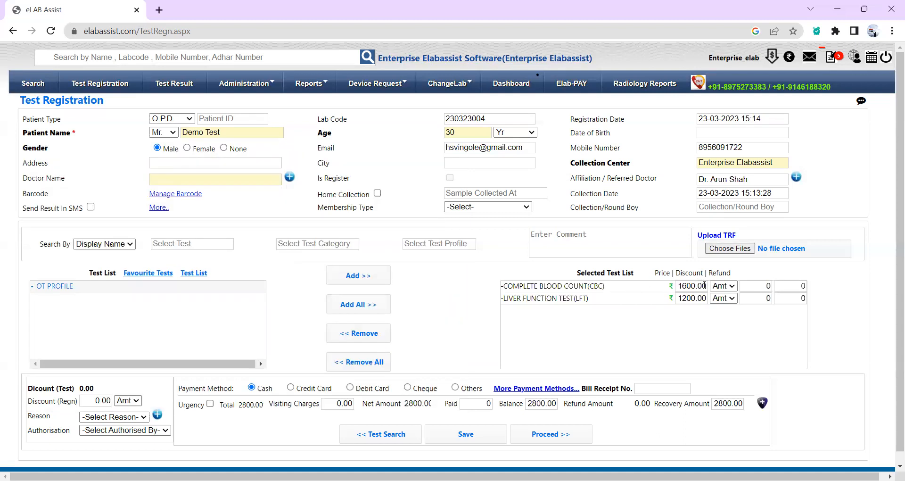
Give the CBC test a 200 amount discount.
click(725, 286)
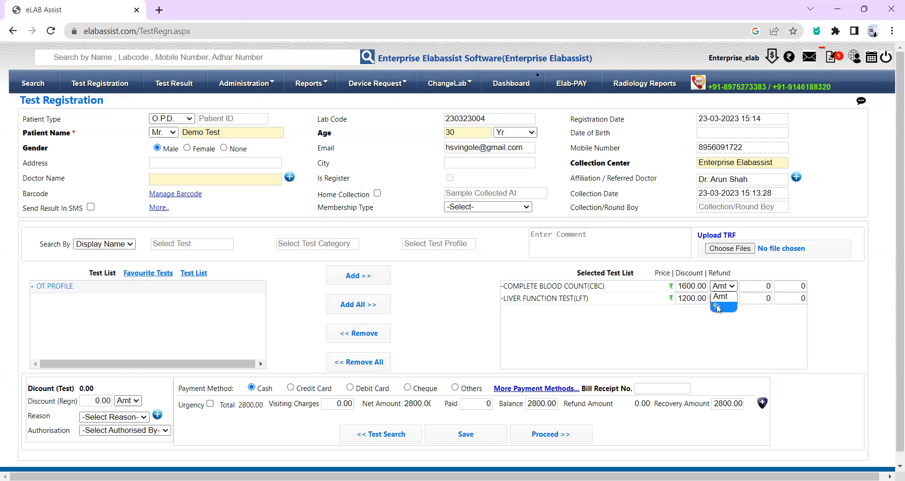
click(716, 327)
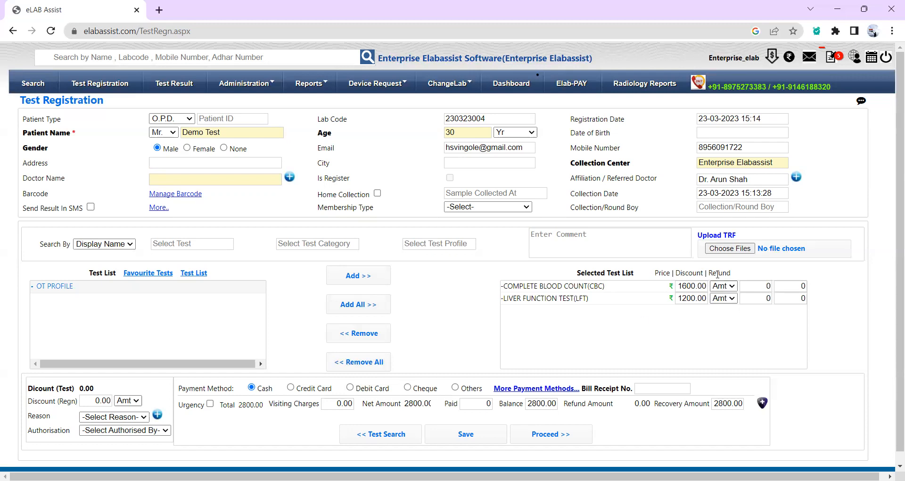
click(750, 286)
text(200)
click(611, 347)
Apply an admin-authorised 20% Staff Discount to the registration, lowering the net to 2080.00.
scroll(500, 346, down, 1)
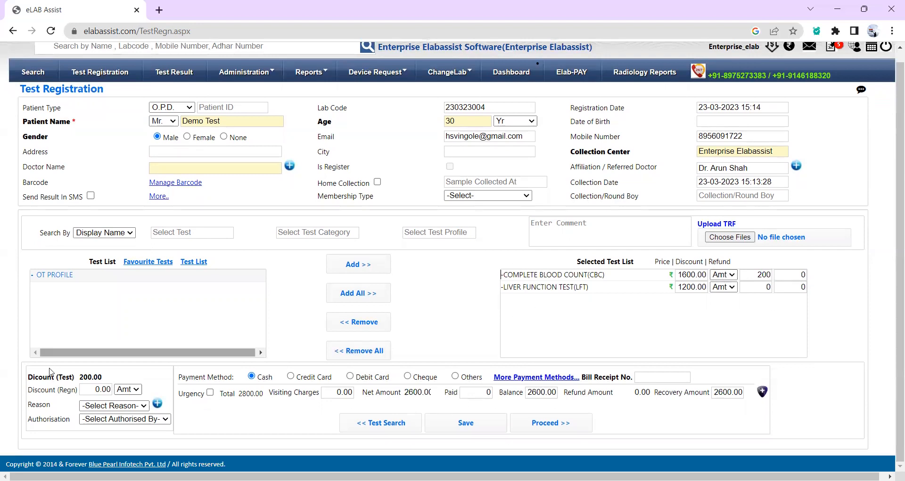
click(127, 389)
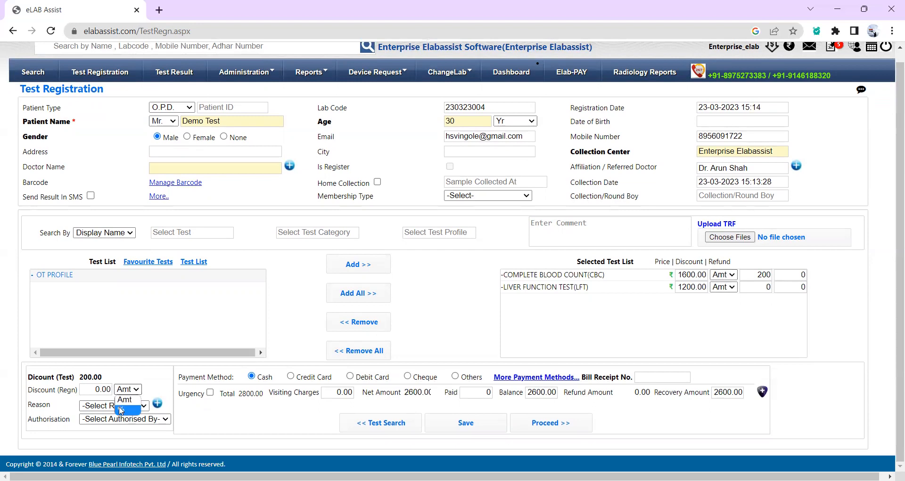
click(117, 411)
click(90, 391)
text(2)
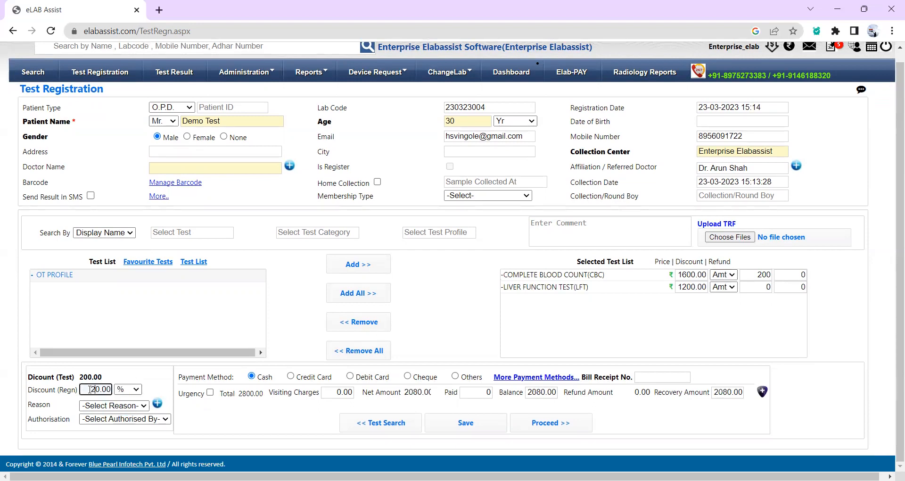
click(120, 409)
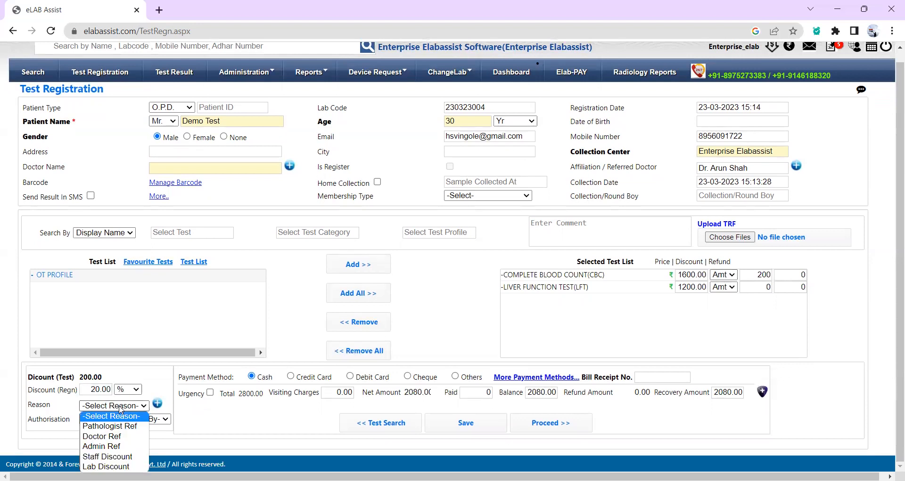
click(106, 456)
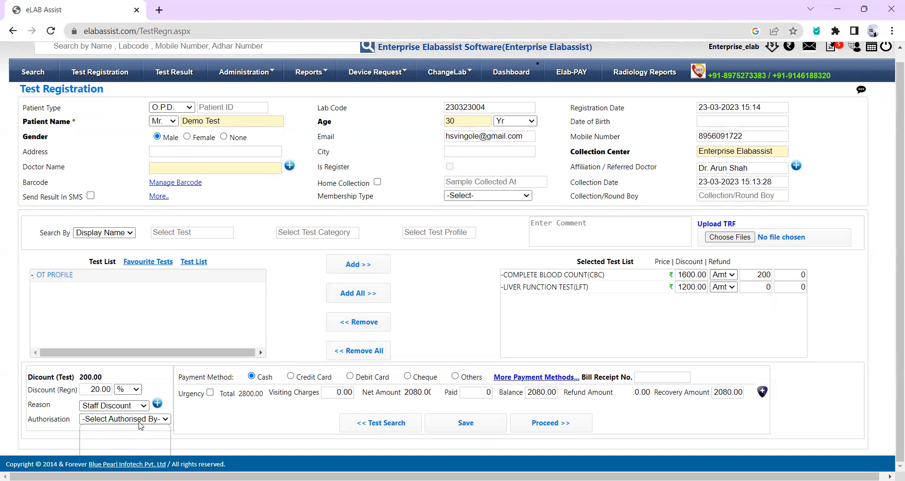
click(139, 420)
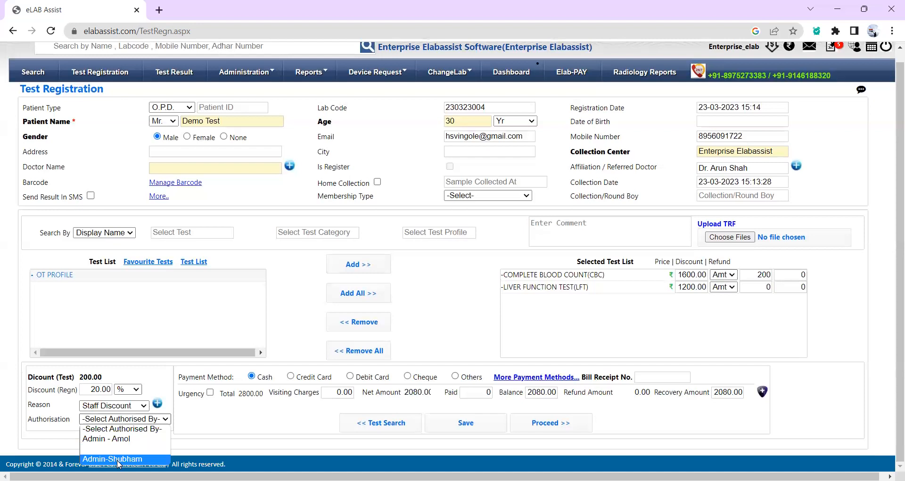
click(118, 458)
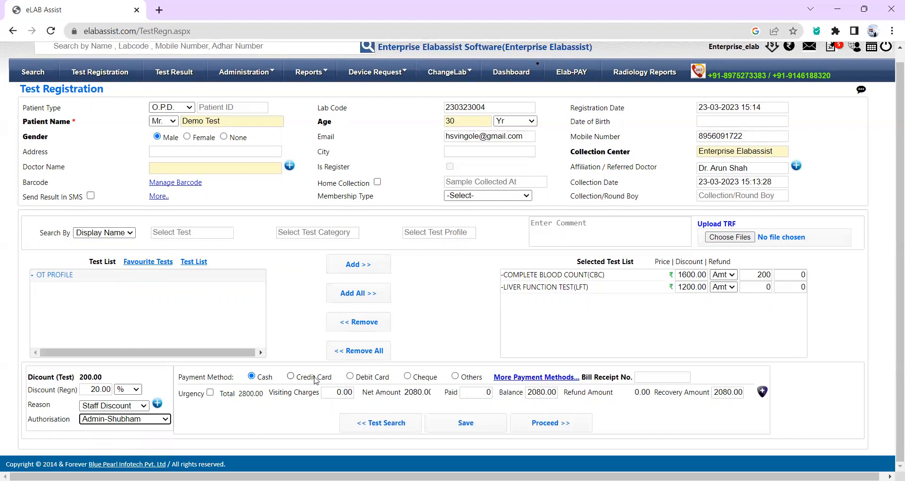
click(507, 377)
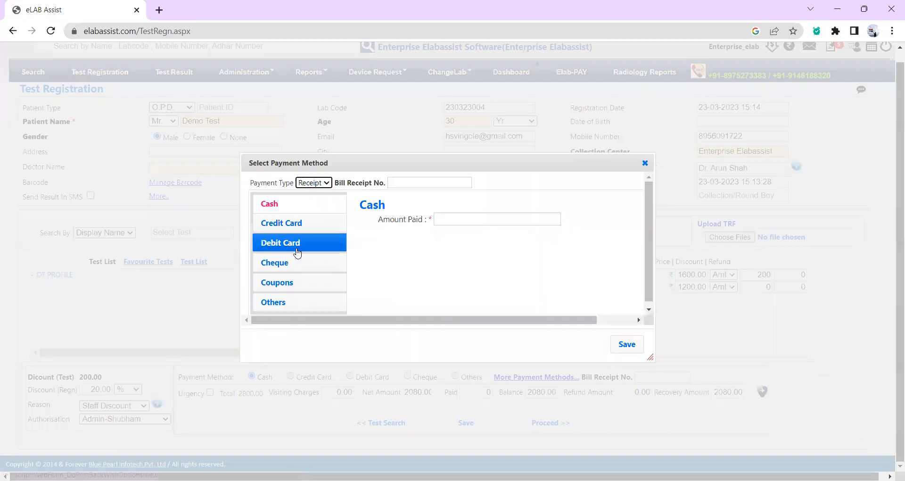
click(285, 225)
click(284, 243)
click(277, 298)
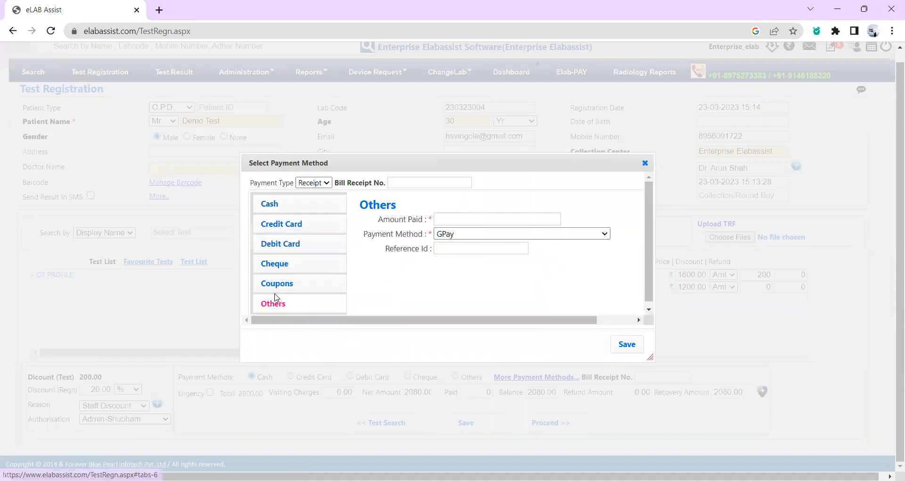
click(569, 237)
click(625, 229)
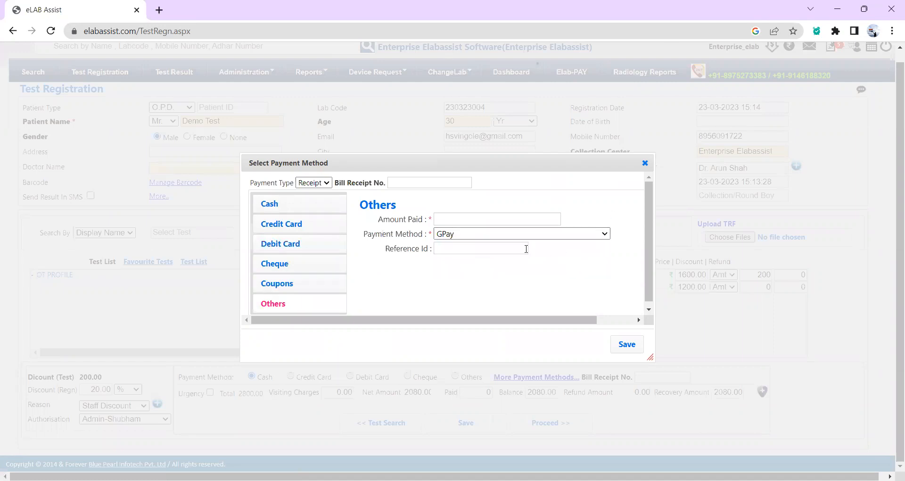
click(643, 164)
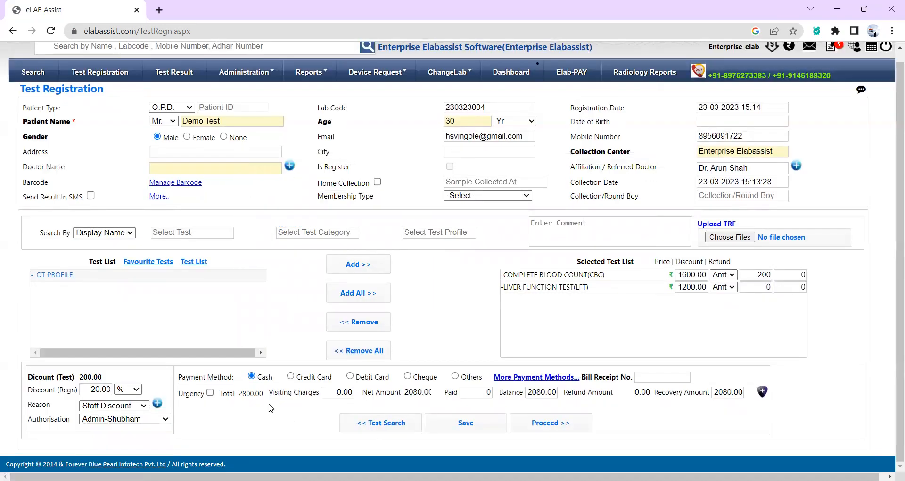
click(210, 393)
Record 2000 as paid, save the registration and go to the Search page.
click(483, 391)
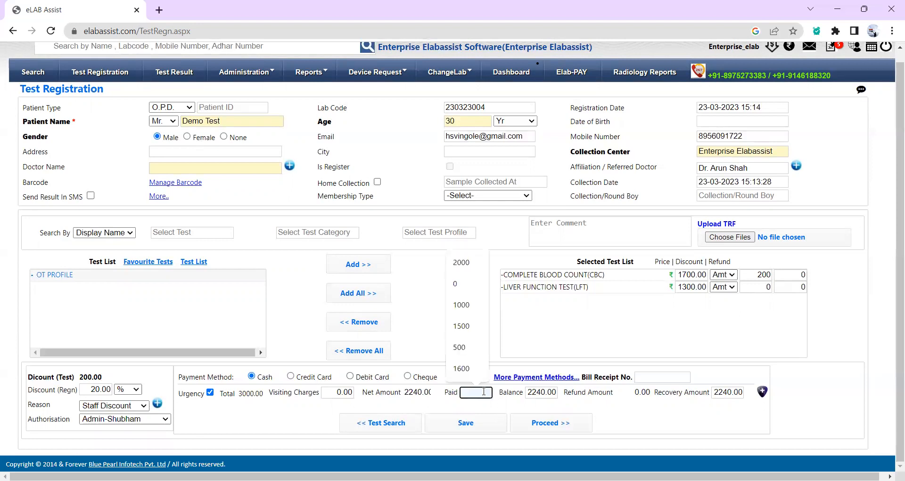
text(2000)
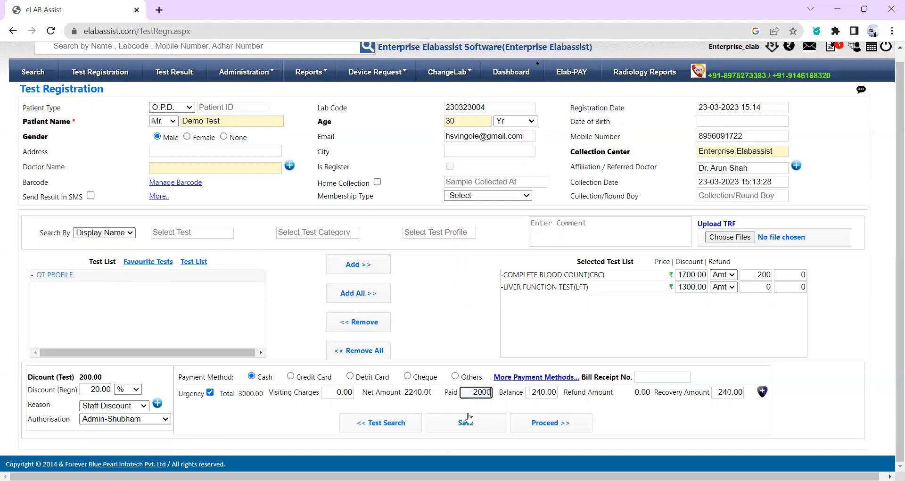
click(465, 422)
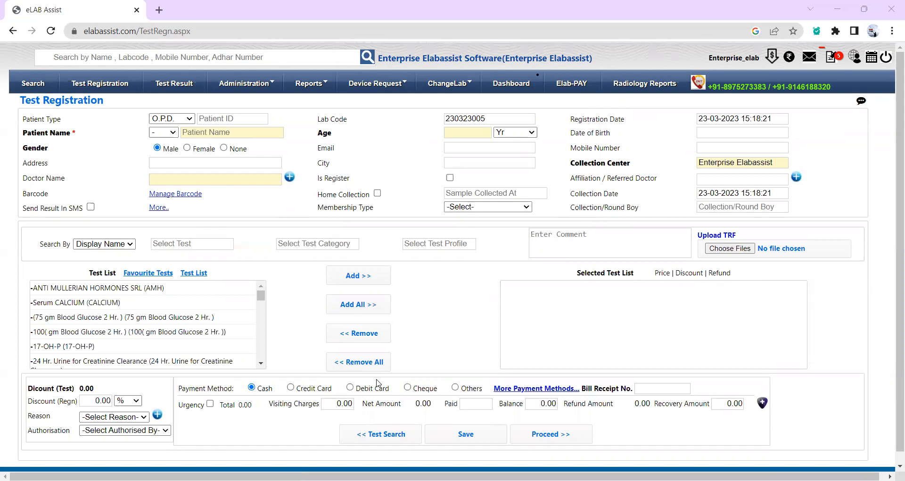
click(34, 85)
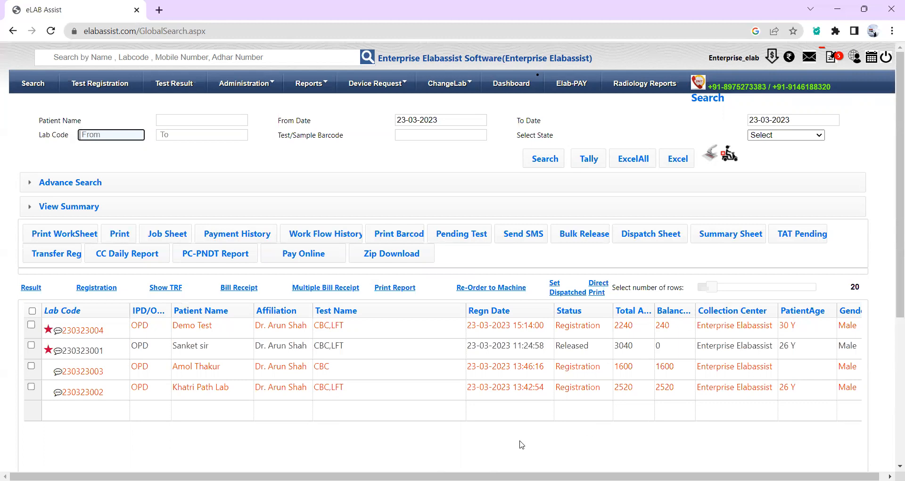
Select the latest Demo Test registration and generate its printable bill receipt.
scroll(521, 445, down, 1)
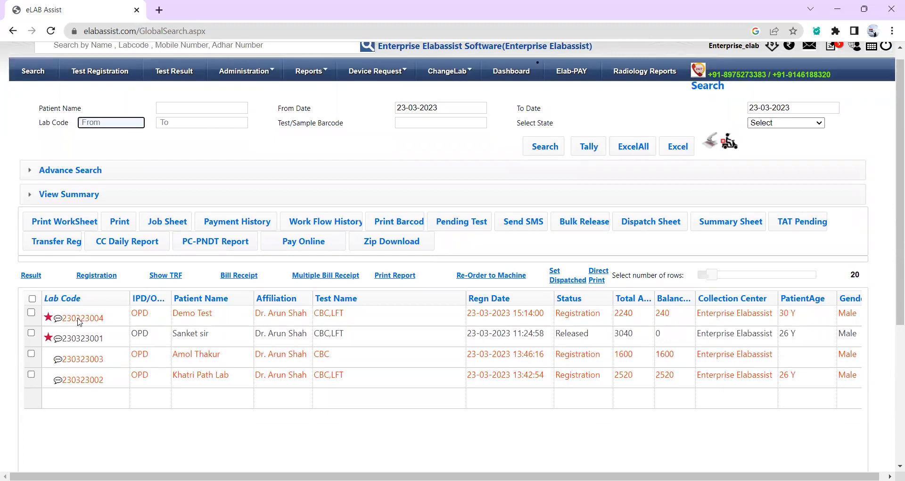
click(31, 313)
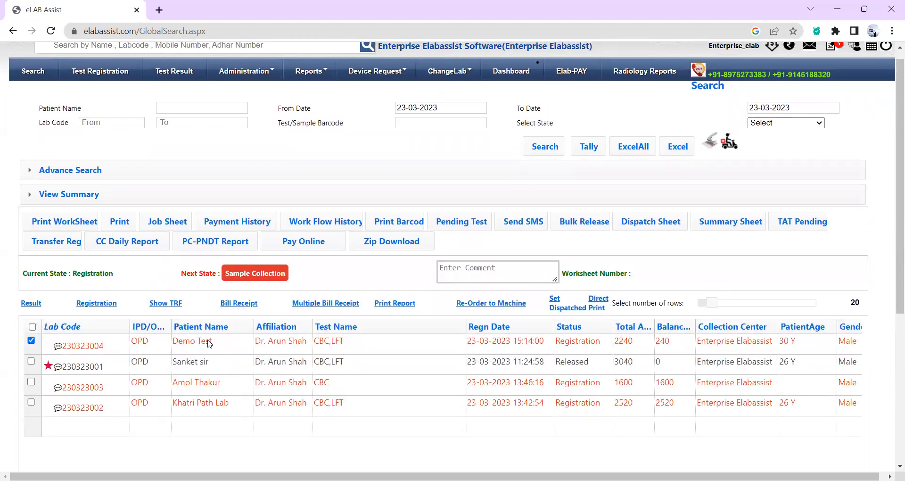
click(246, 302)
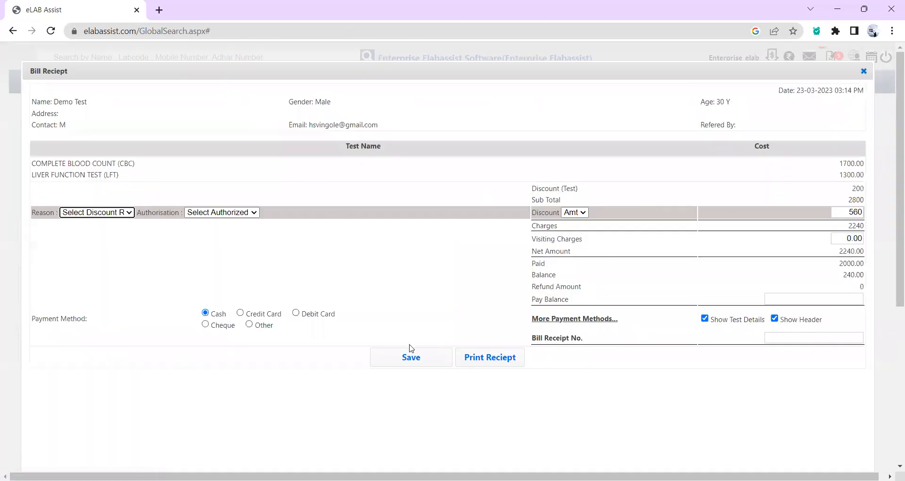
click(479, 362)
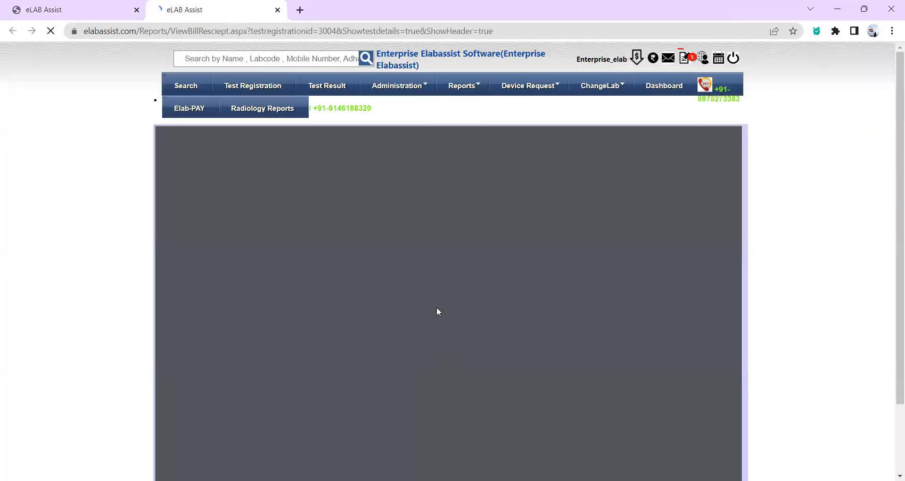
Review the receipt PDF (discount 560, paid 2,000, balance 240), then return to Search.
scroll(827, 320, down, 2)
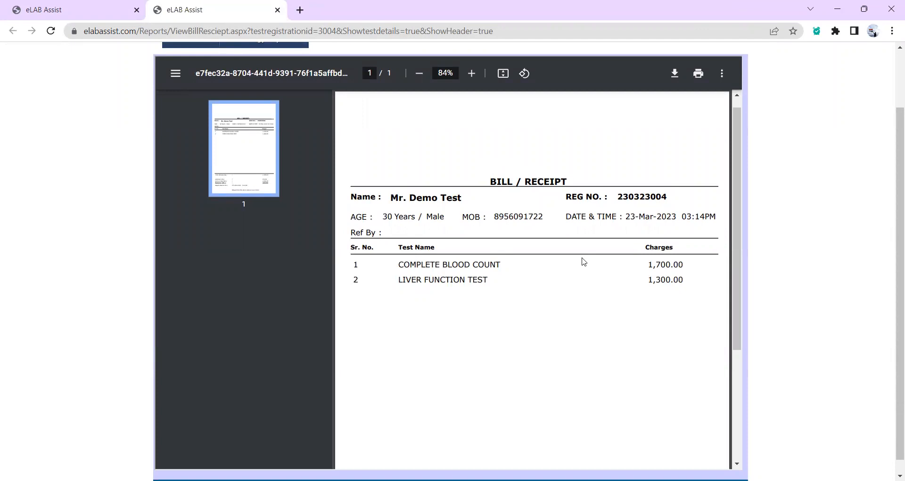
scroll(584, 261, down, 3)
scroll(582, 260, down, 2)
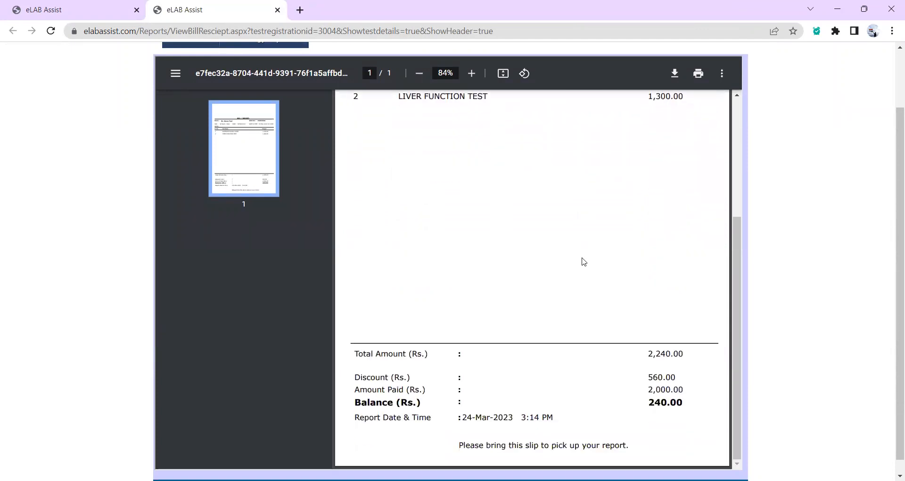
scroll(581, 259, up, 4)
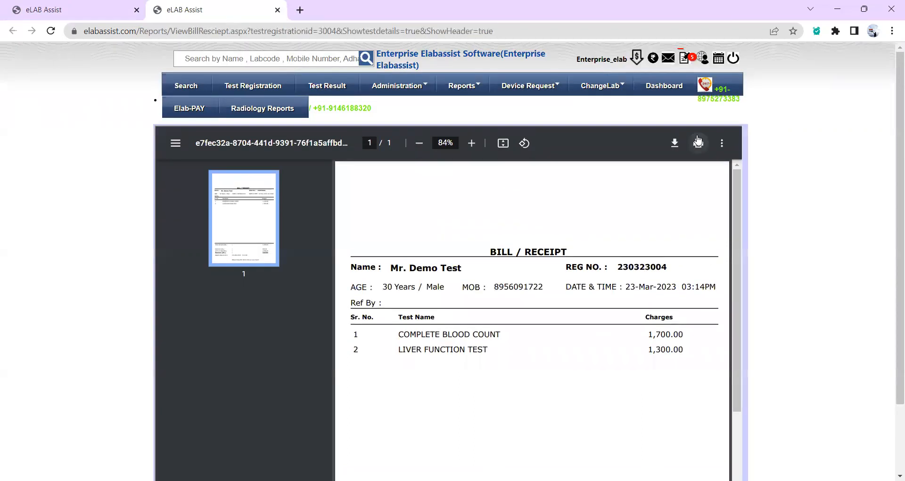
click(187, 86)
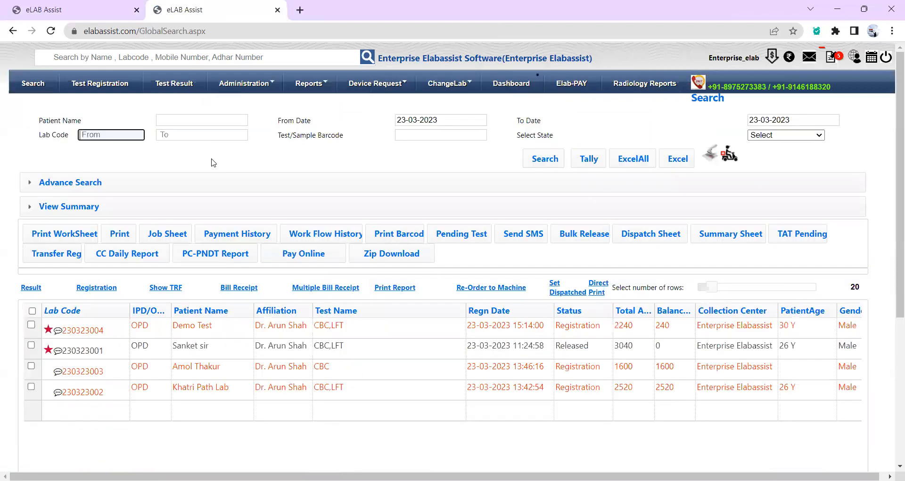
Accept the SERUM and EDTA samples for the latest registration, then open its result entry.
click(31, 325)
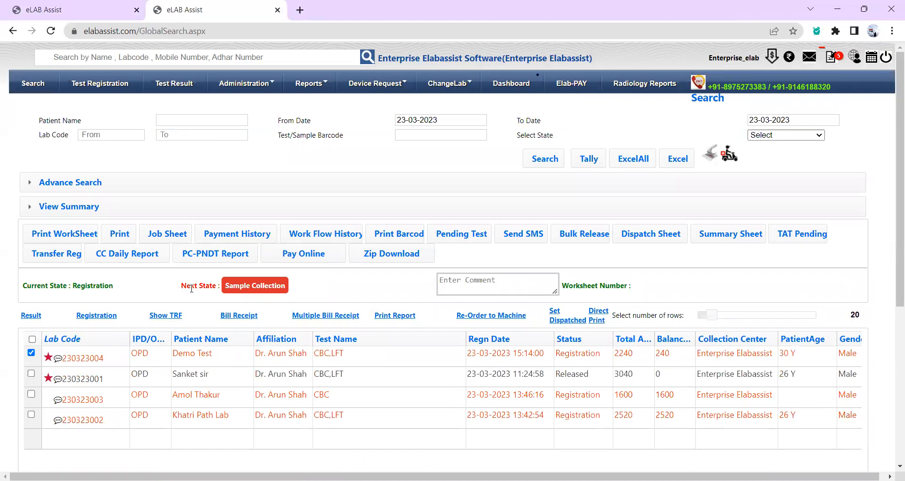
click(232, 291)
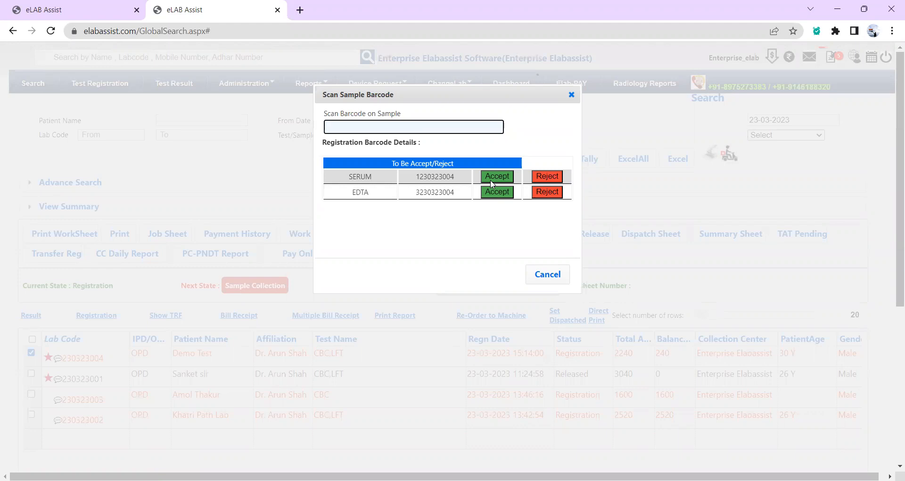
click(498, 175)
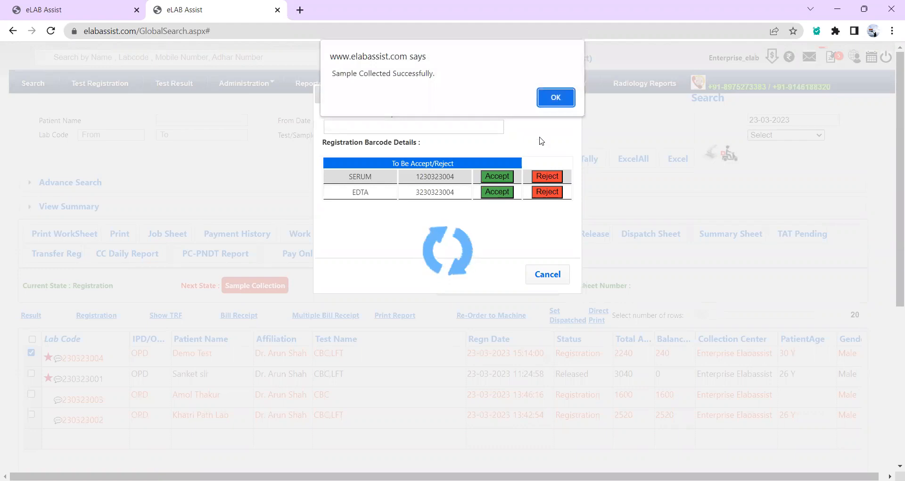
click(553, 97)
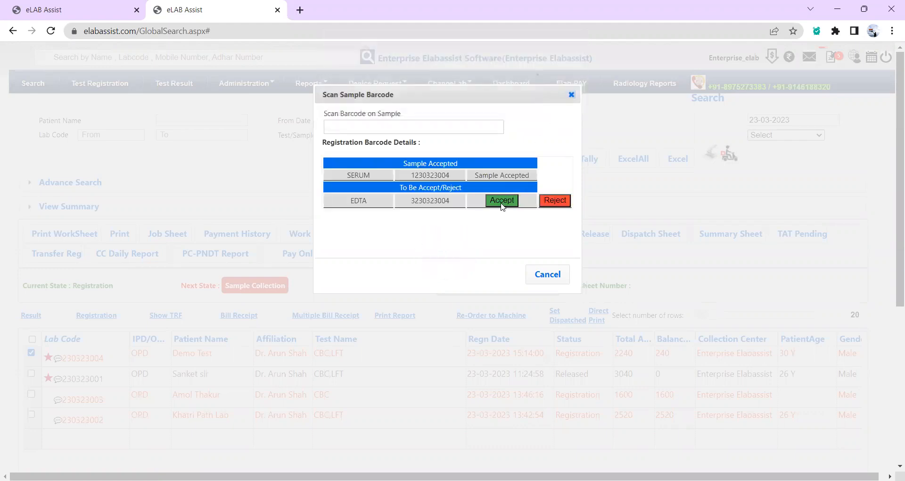
click(501, 203)
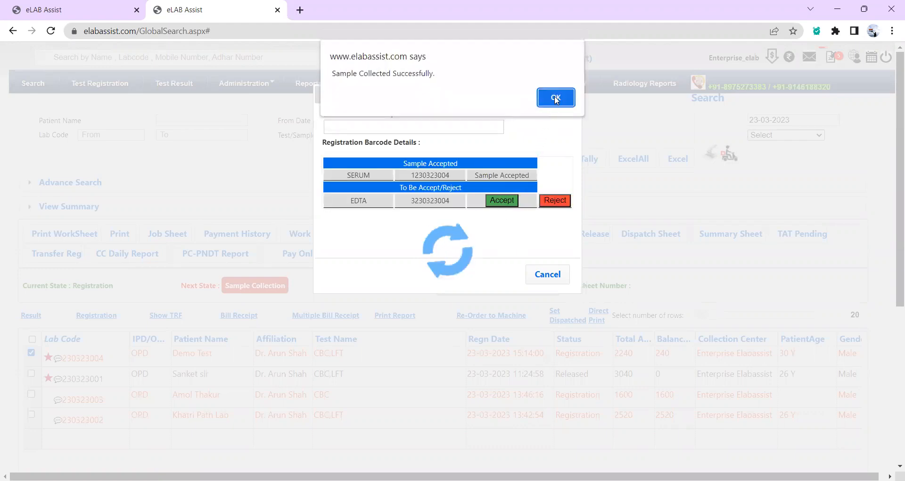
click(555, 98)
click(569, 97)
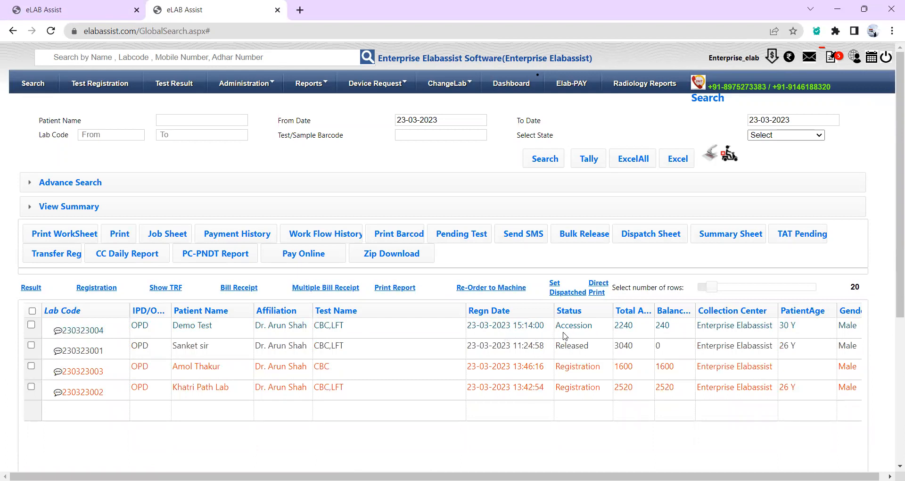
click(31, 324)
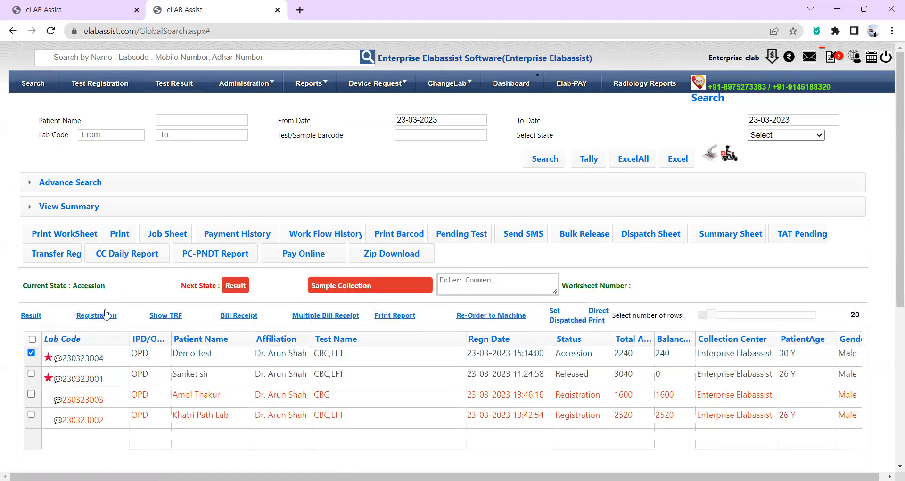
click(243, 290)
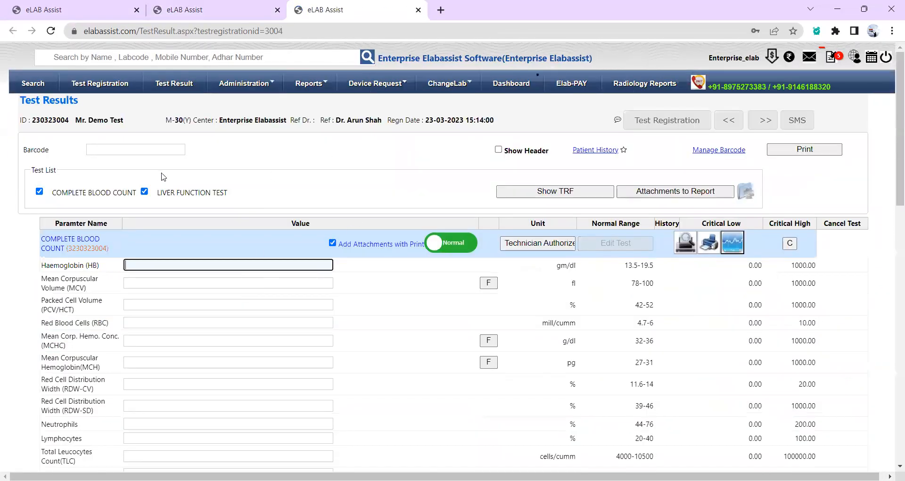
Look up the patient's previous history, which reports no history found.
drag(19, 120, 499, 123)
click(451, 144)
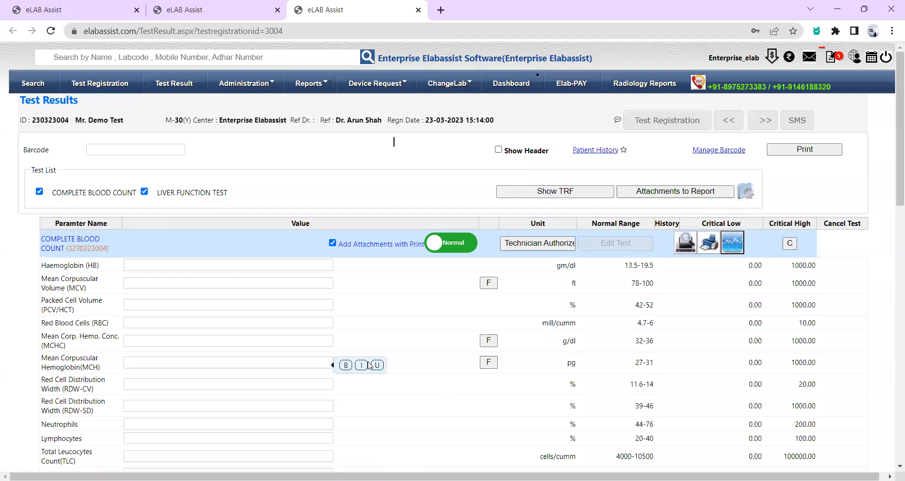
scroll(146, 162, down, 1)
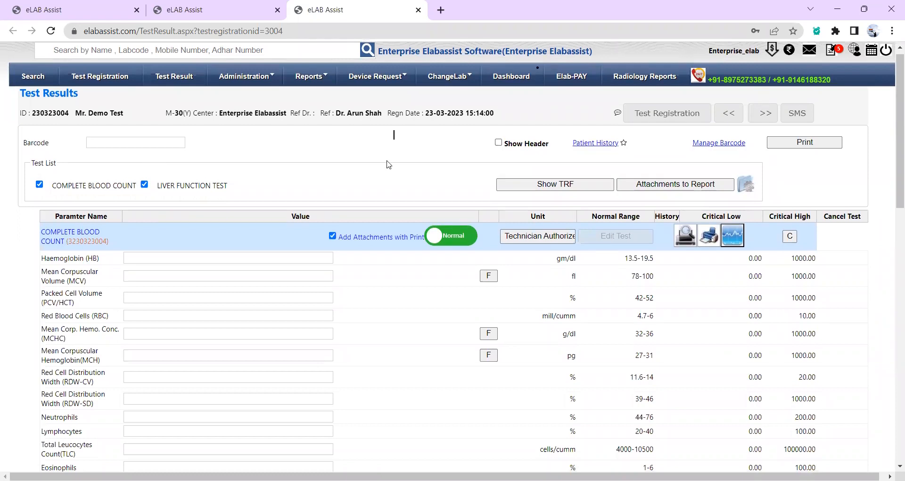
click(609, 146)
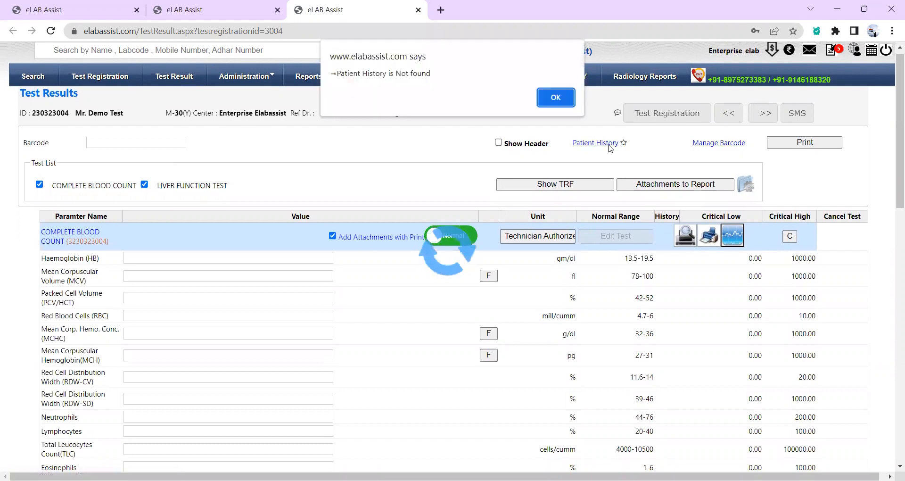
click(555, 98)
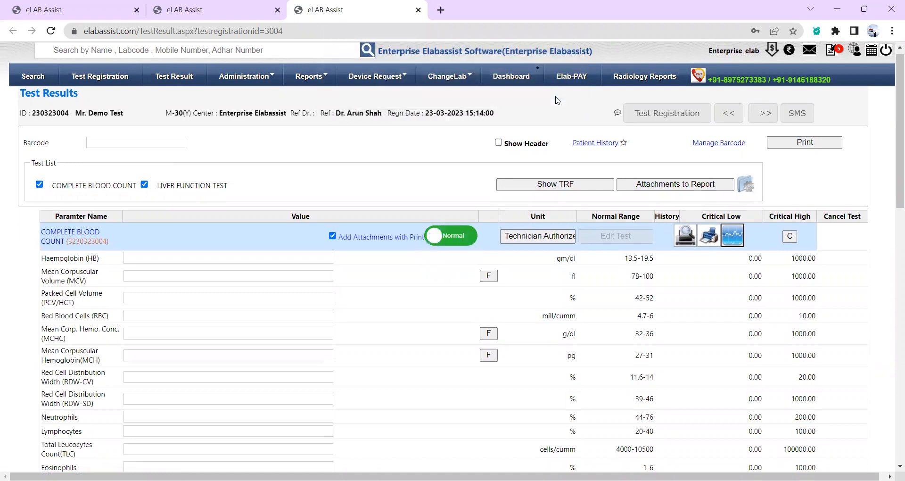
Enter Haemoglobin 14 and 2 for the other blood count and platelet parameters.
click(170, 255)
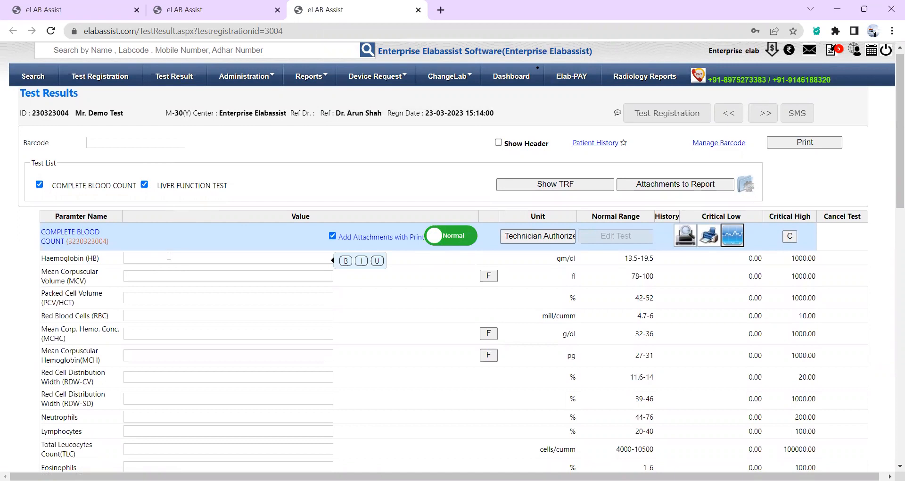
scroll(169, 256, down, 3)
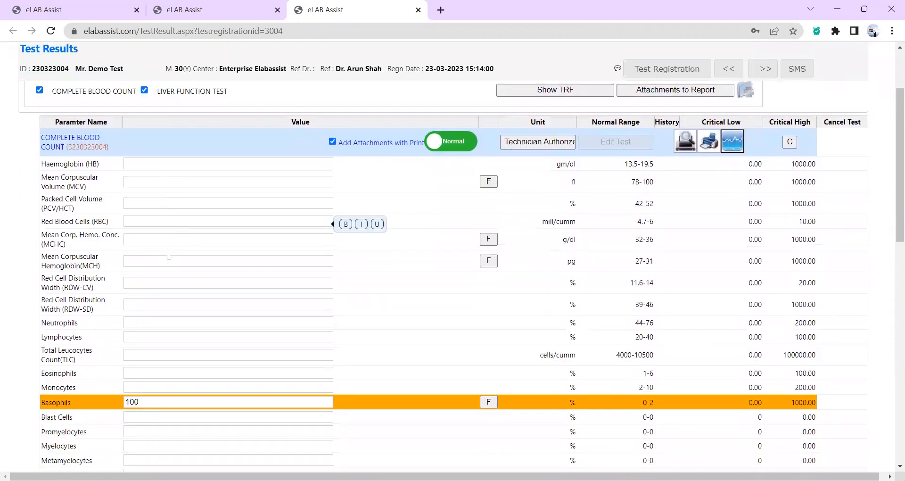
scroll(168, 256, down, 2)
scroll(168, 254, up, 5)
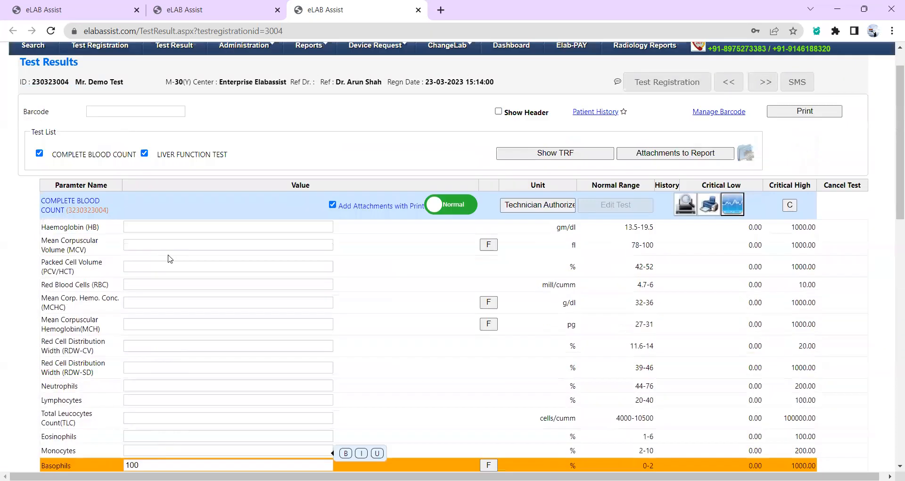
click(152, 263)
text(14)
key(Tab)
key(Tab)
text(2)
key(Tab)
text(2)
key(Tab)
key(Tab)
key(Tab)
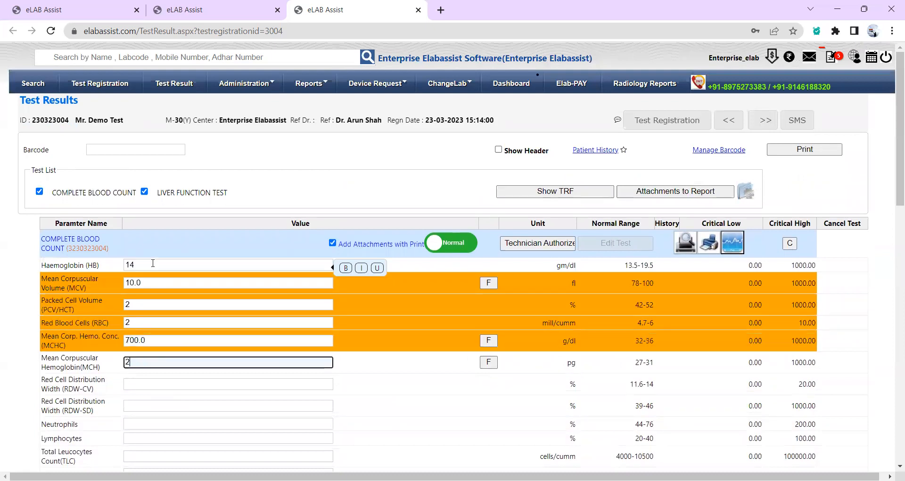
text(2)
key(Tab)
text(2)
key(Tab)
text(2)
key(Tab)
text(2)
key(Tab)
text(2	2	2)
key(Tab)
key(Tab)
text(2	2	2	2	2)
key(Tab)
key(Tab)
key(Tab)
key(Tab)
key(Tab)
key(Tab)
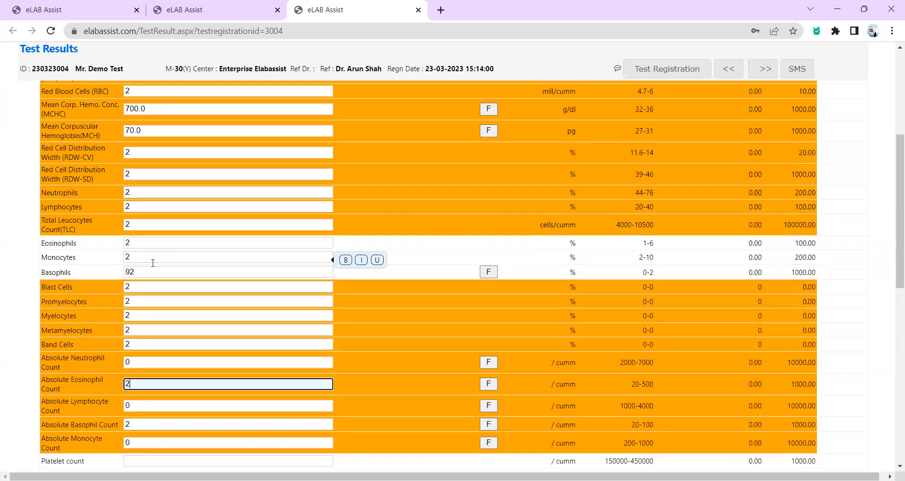
text(2)
key(Tab)
text(2)
key(Tab)
text(2)
key(Tab)
text(2)
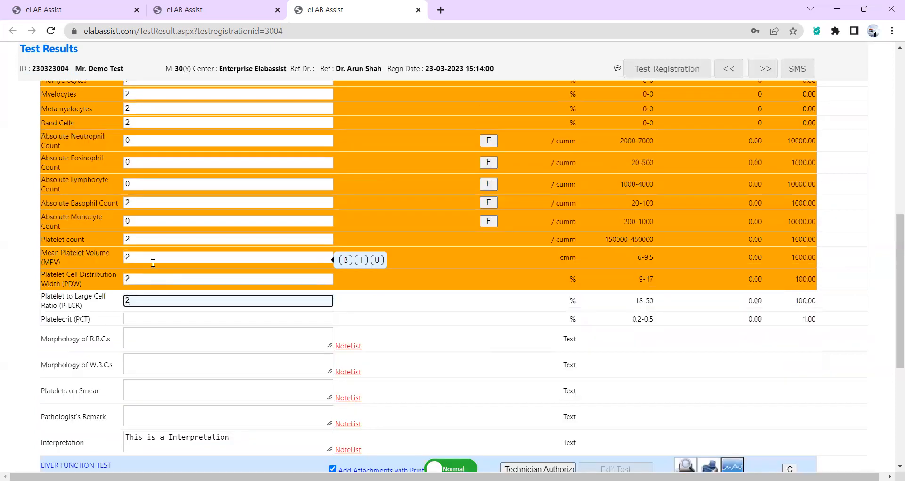
key(Tab)
text(2)
Fill the notes with 'Normocytic Normochromic', the red-cell morphology sentences, 'rbc', and placeholder text.
key(Tab)
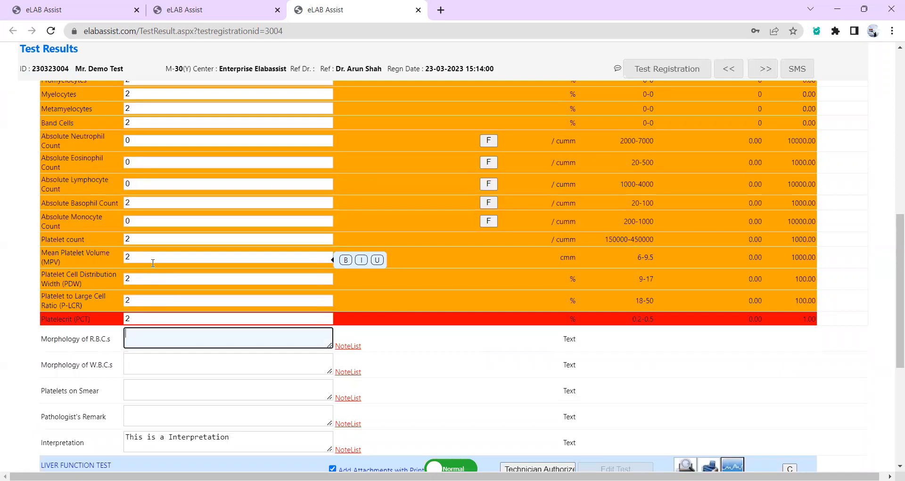
text(Normocytic Normochromic)
key(Tab)
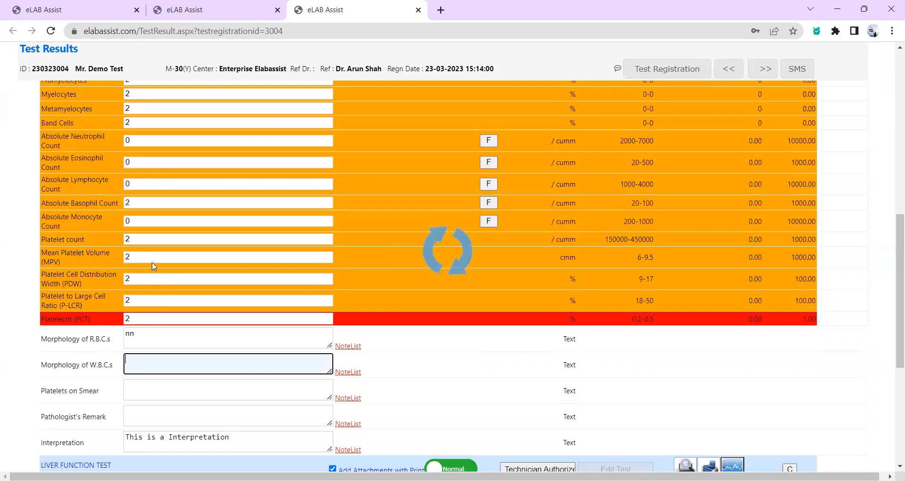
text(Red cells are normocytic and normochromic)
key(Tab)
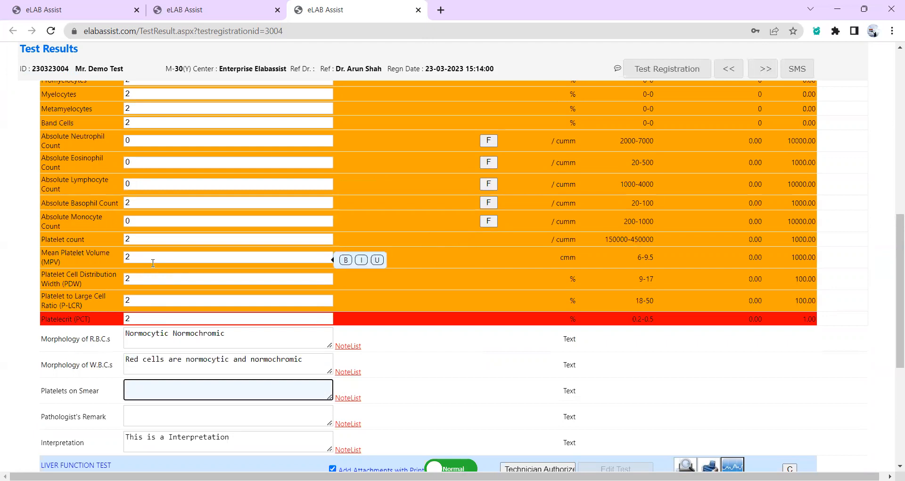
text(Red cells are mildly hypochromic & slightly microcytic.)
key(Tab)
text(rbc)
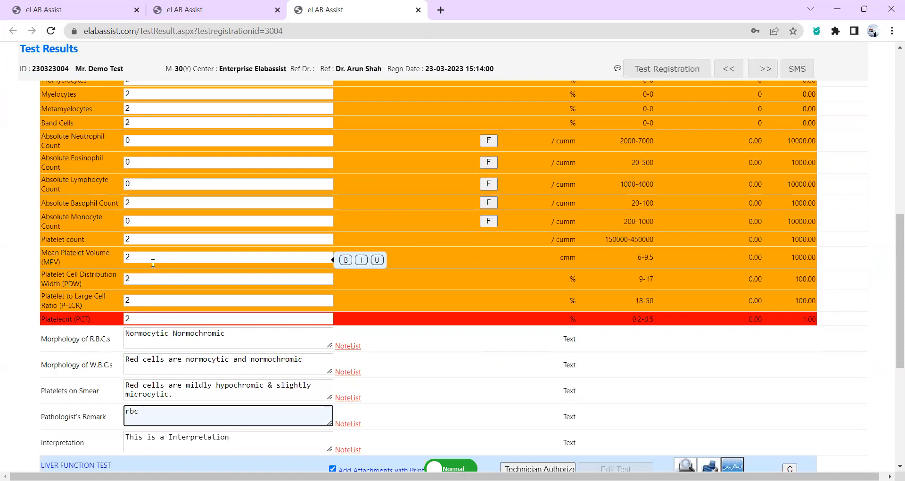
key(Tab)
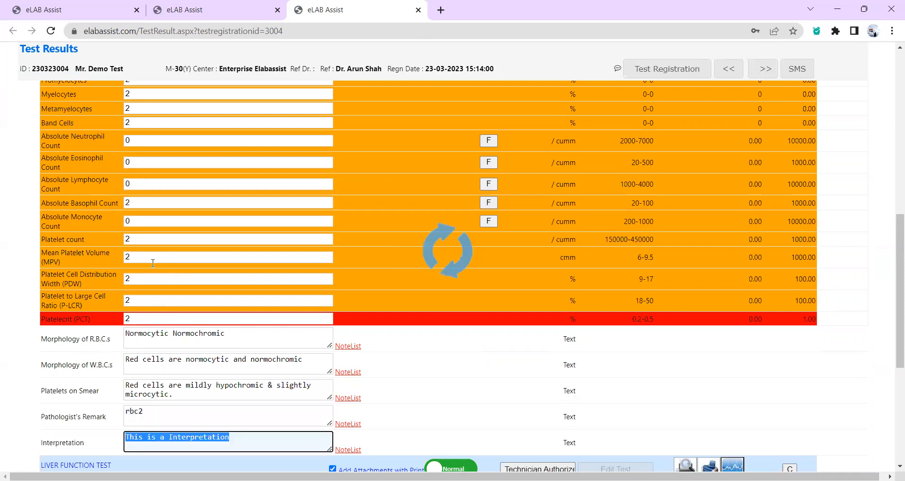
text(gyuuykigiulg)
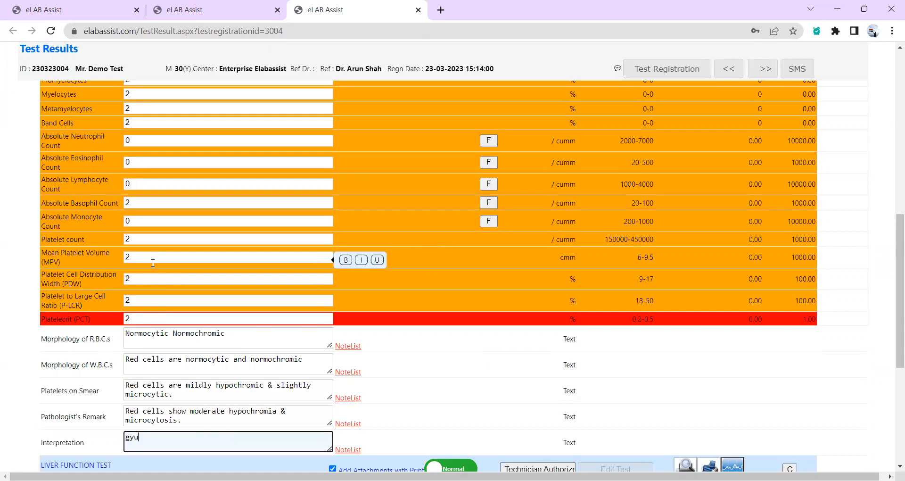
click(350, 348)
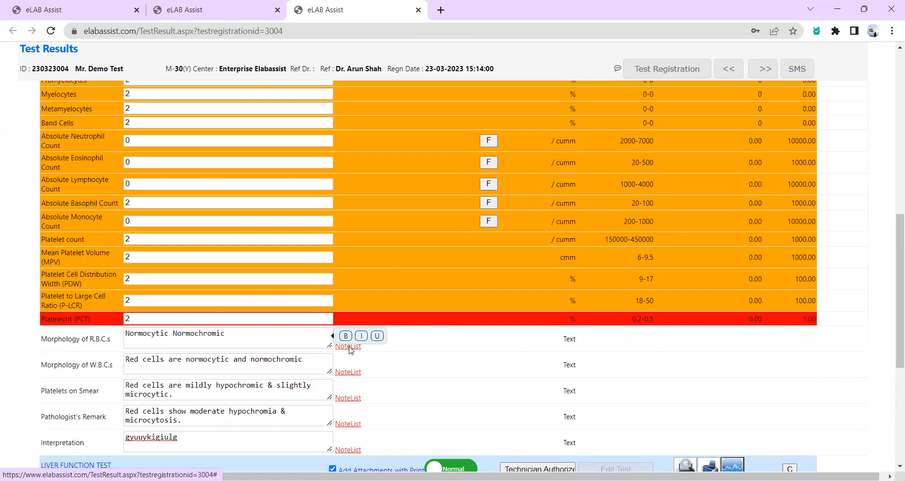
click(349, 346)
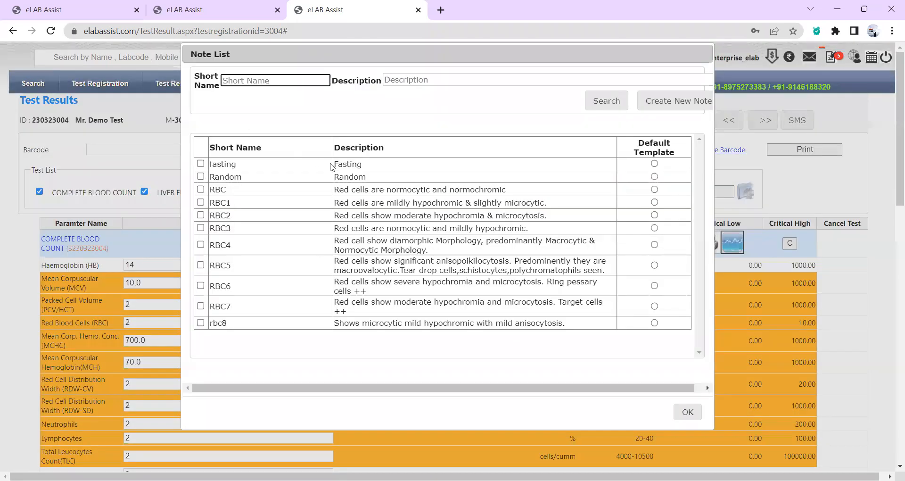
click(703, 55)
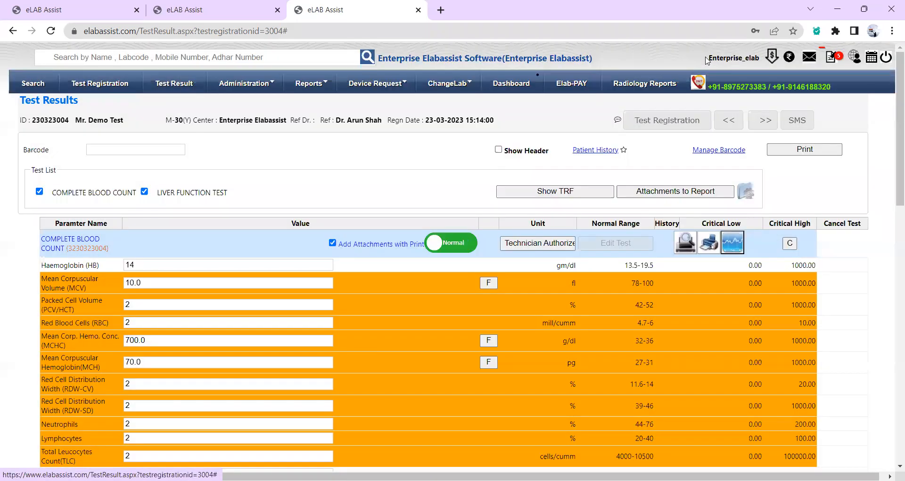
scroll(506, 333, down, 5)
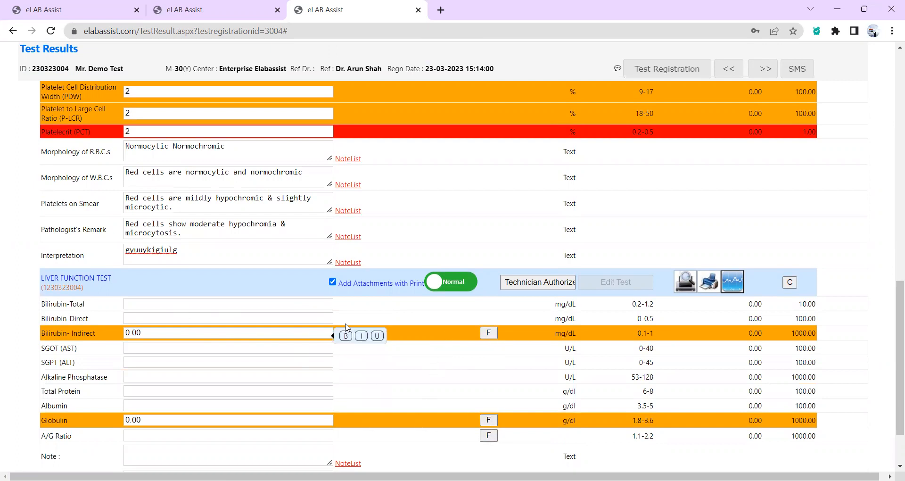
Enter Bilirubin-Total 3.0, Bilirubin-Direct 2.00, and 2 for SGOT, SGPT and remaining liver results.
click(278, 302)
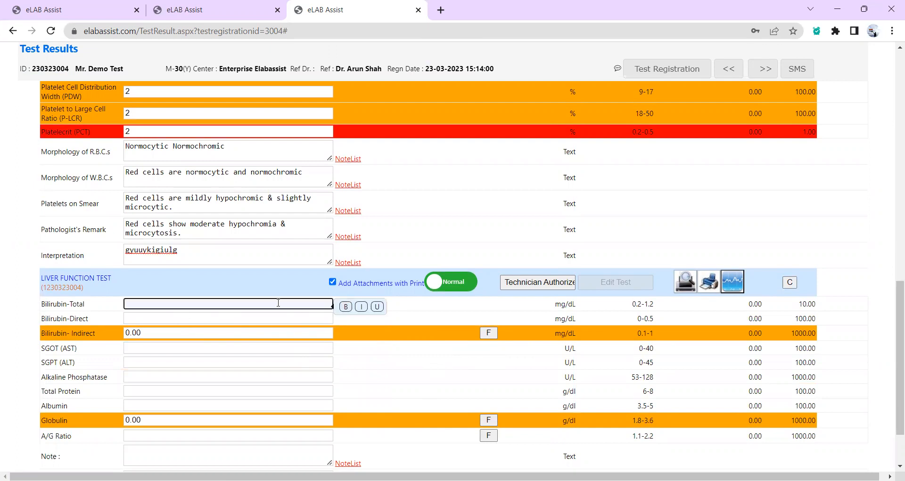
text(3.0)
key(Tab)
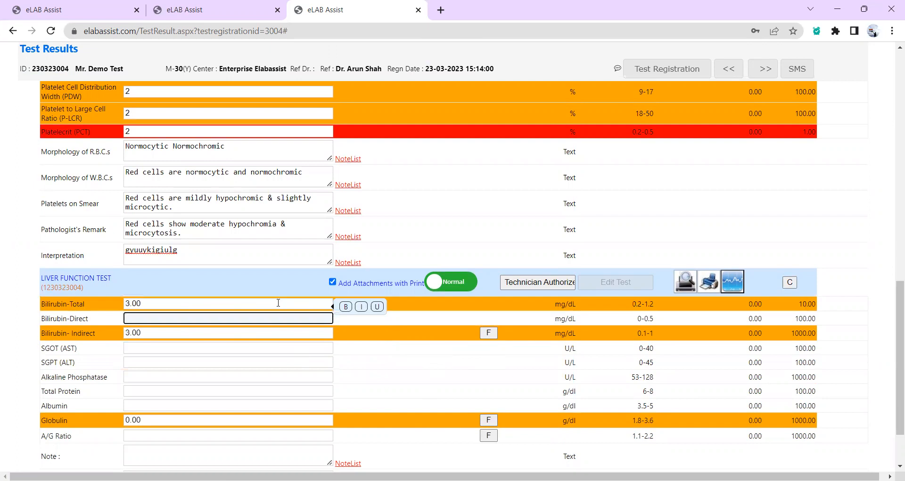
text(2.00)
key(Tab)
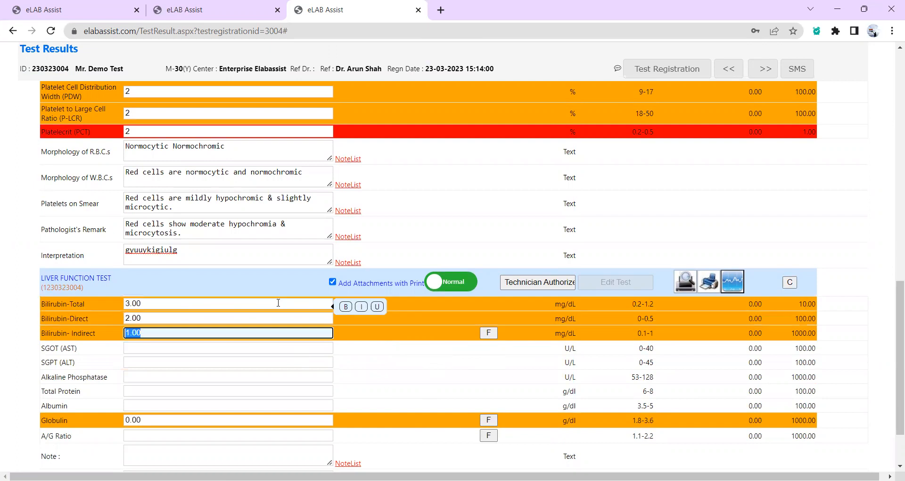
key(Tab)
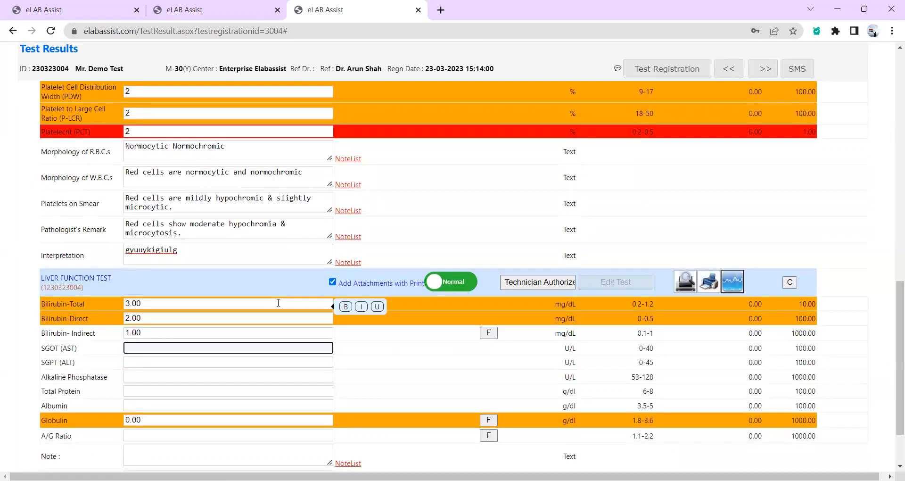
text(2)
key(Tab)
text(2)
key(Tab)
text(2	2)
key(Tab)
key(Tab)
text(2)
key(Tab)
key(Tab)
Add a placeholder note to the liver function test and authorize it as technician.
text(yfytjufkk)
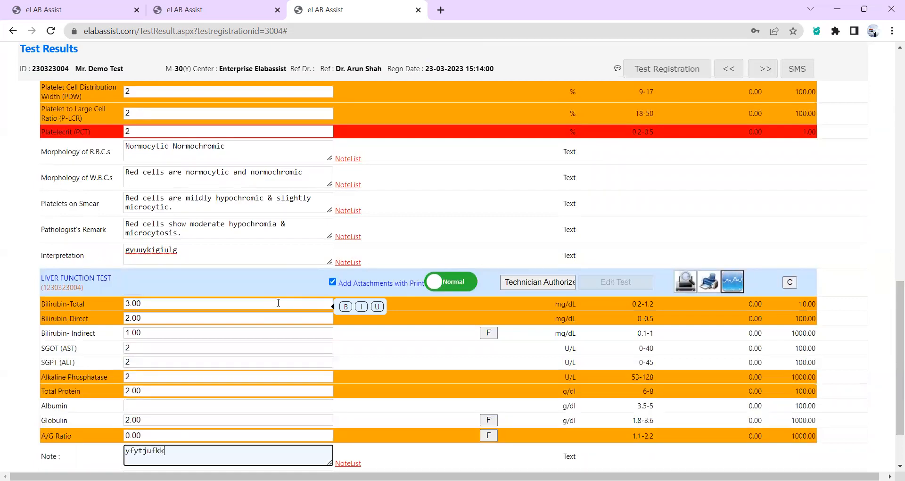
scroll(278, 303, down, 2)
click(473, 394)
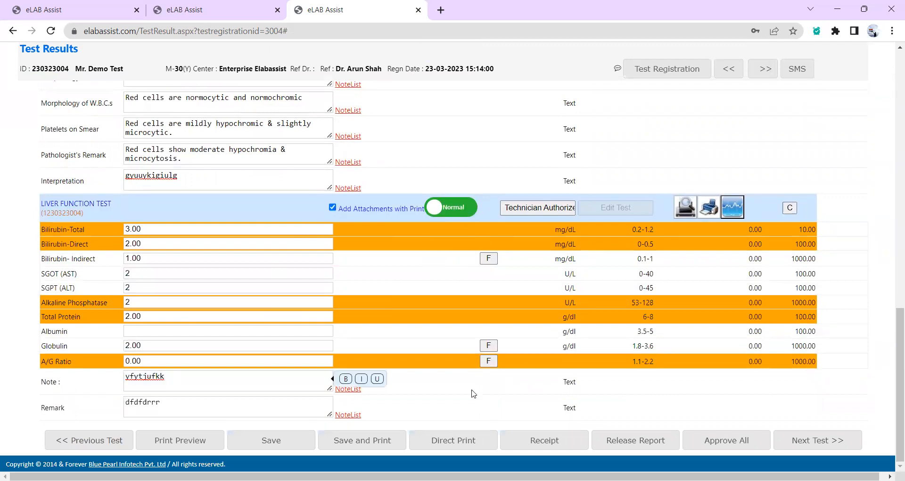
click(542, 210)
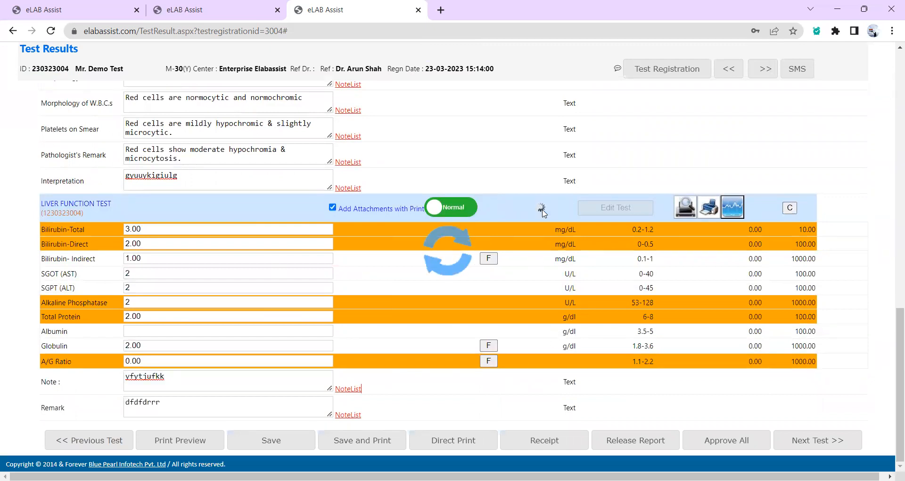
Authorize the blood count as technician and give it pathologist approval.
scroll(544, 213, up, 5)
scroll(544, 213, up, 5)
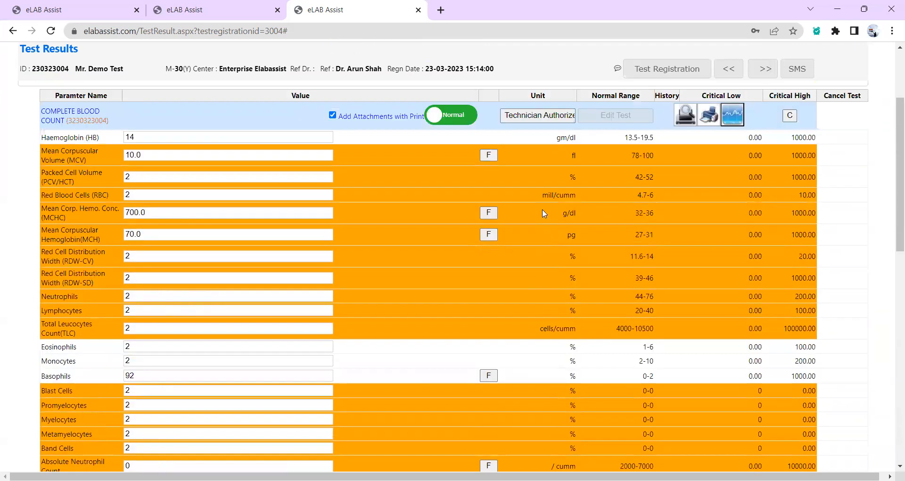
click(534, 153)
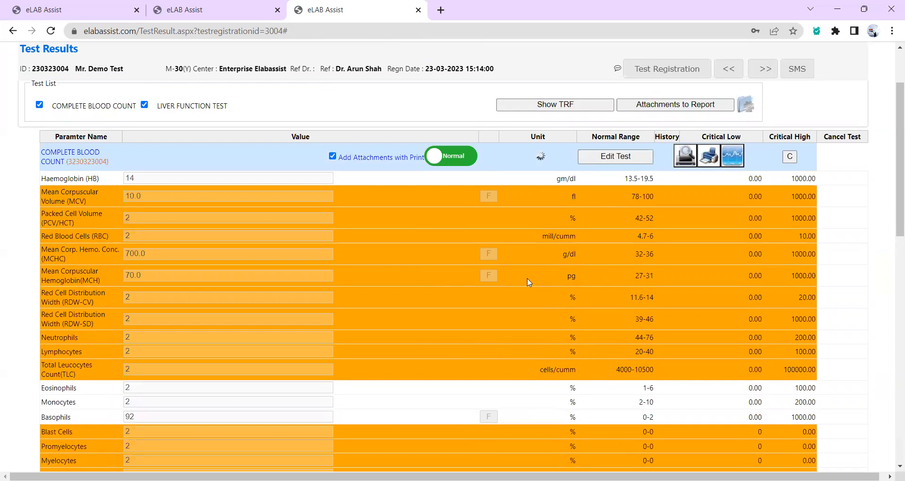
scroll(528, 283, down, 2)
scroll(528, 282, down, 8)
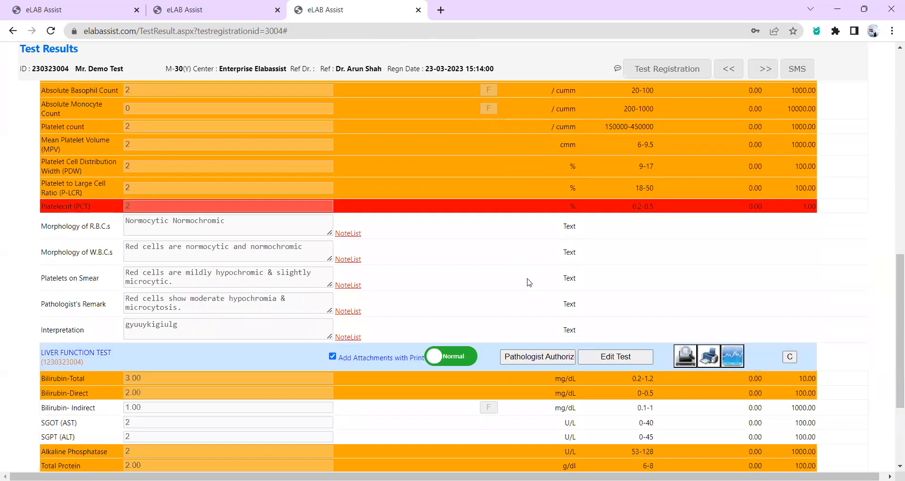
scroll(529, 281, down, 1)
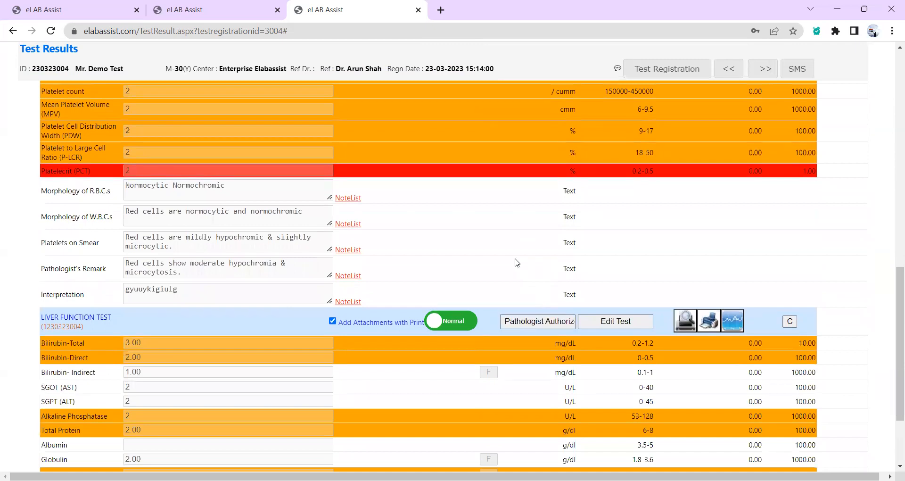
scroll(515, 261, up, 10)
click(536, 98)
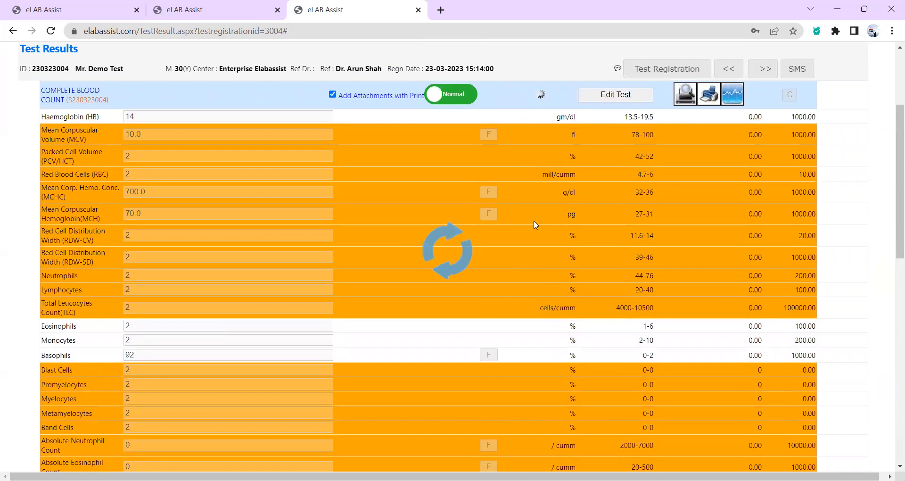
Approve the liver function test as pathologist and open the parameter history graph.
scroll(536, 225, down, 10)
scroll(534, 225, down, 2)
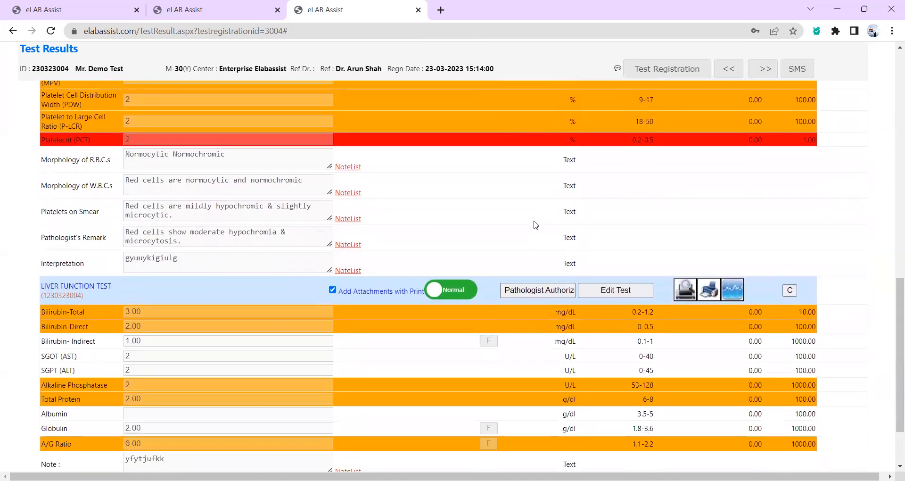
click(530, 289)
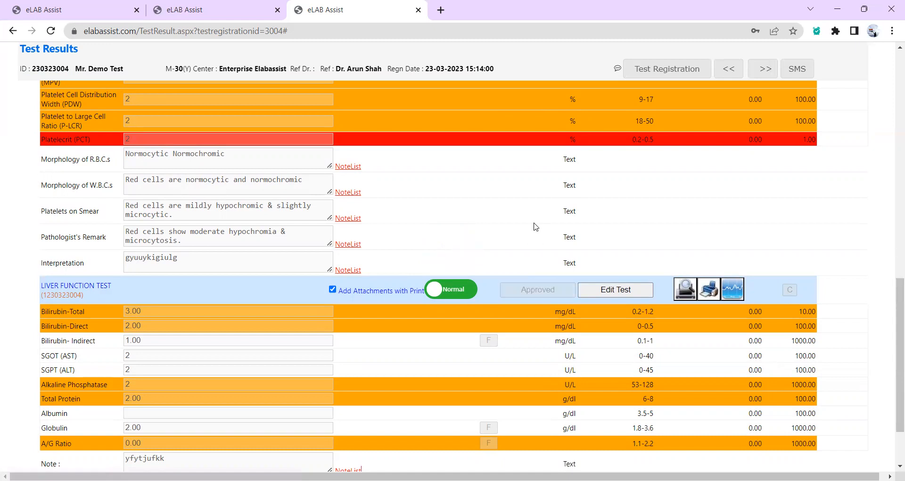
scroll(535, 227, up, 15)
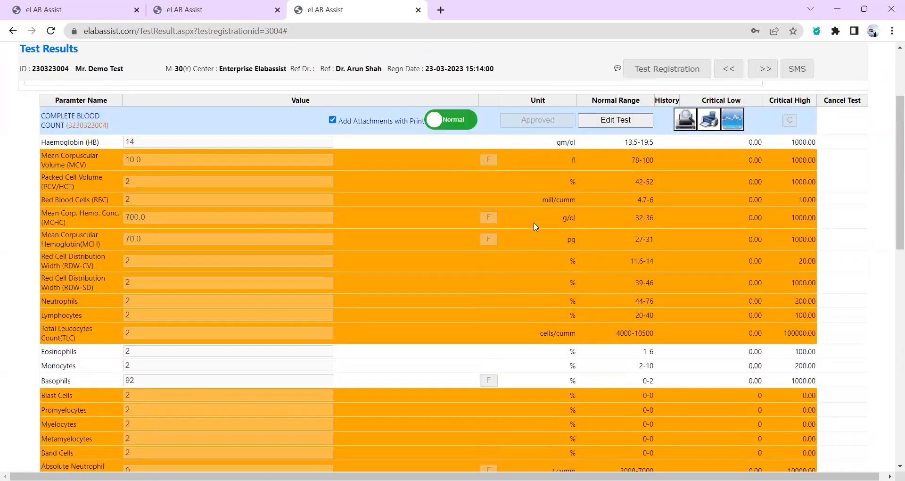
scroll(535, 227, up, 1)
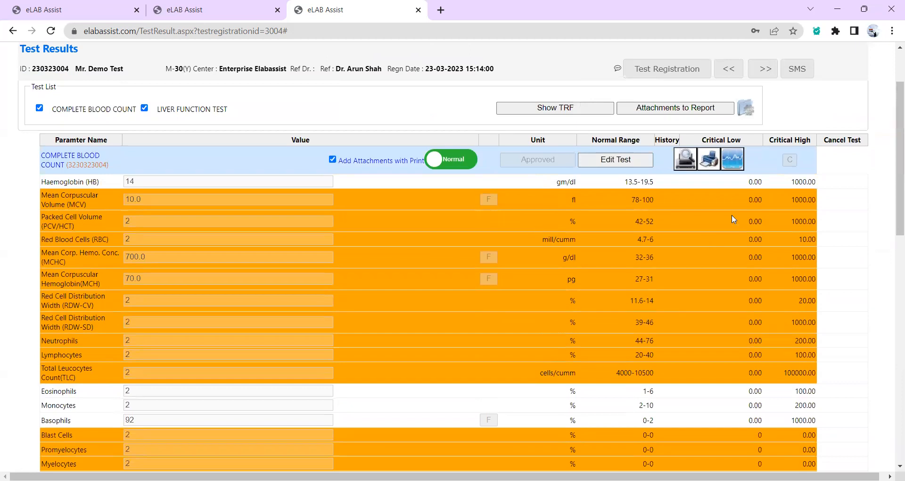
click(737, 161)
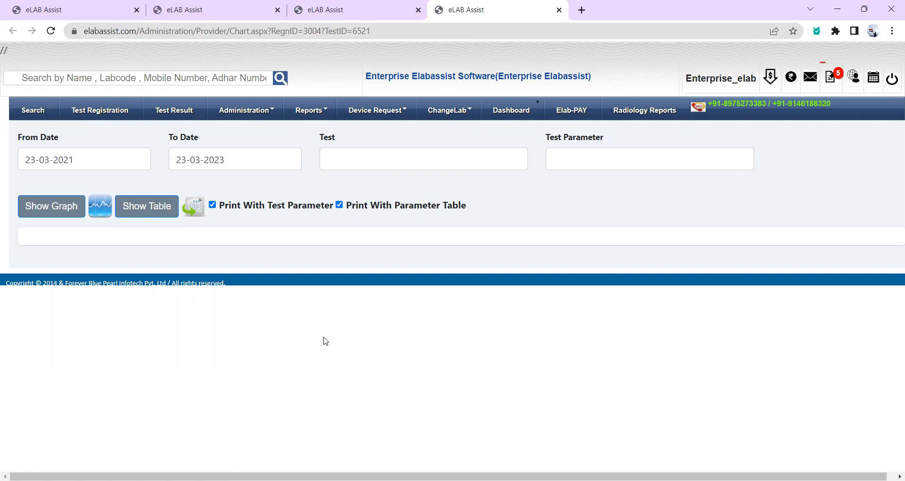
click(558, 11)
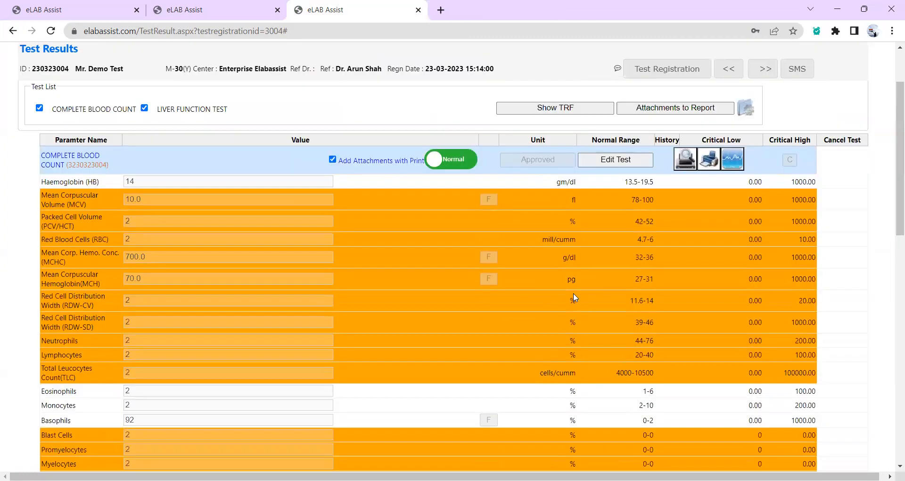
scroll(430, 326, down, 10)
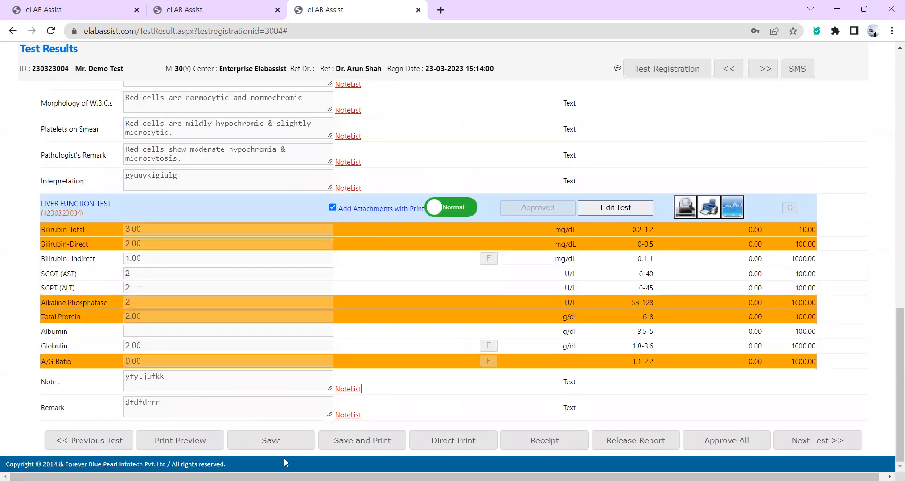
Save the patient's results, acknowledge the 'saved successfully' alert, and open the Search page.
click(253, 440)
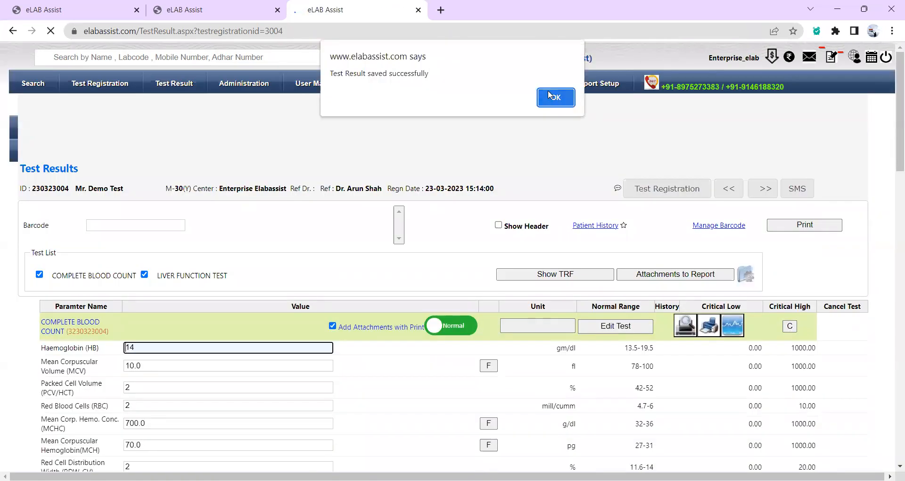
click(548, 96)
click(30, 84)
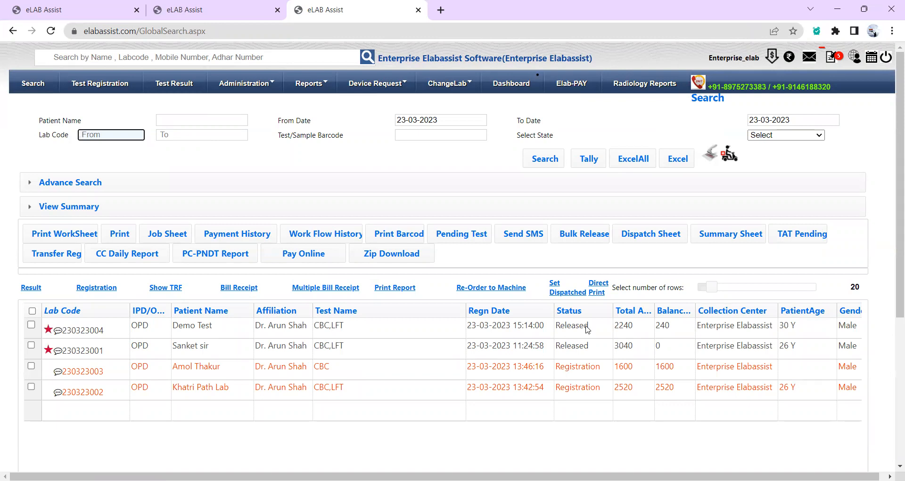
Open release options for the top registration, pay the 240 balance, and start attaching a report.
click(32, 325)
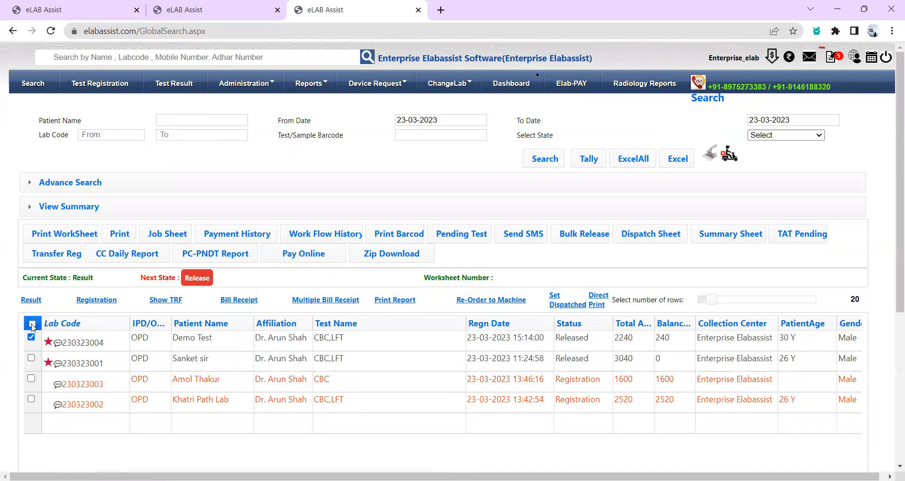
click(203, 280)
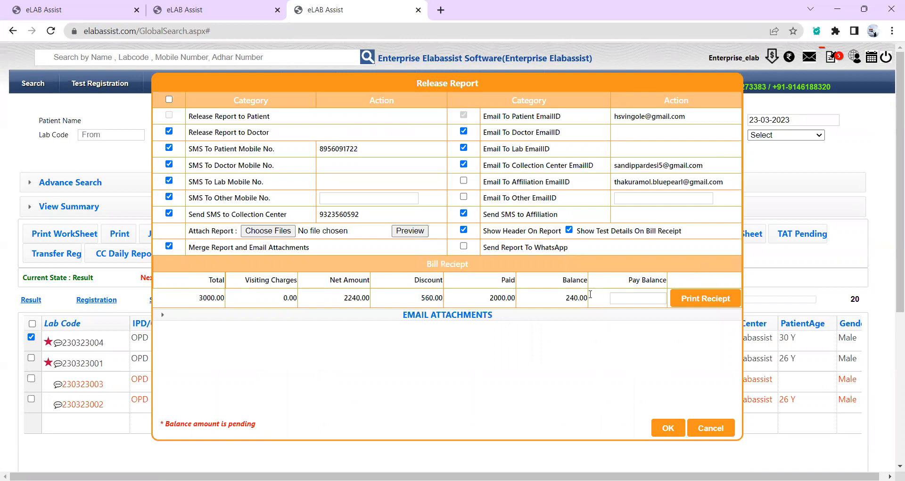
drag(565, 297, 577, 297)
click(570, 297)
click(620, 293)
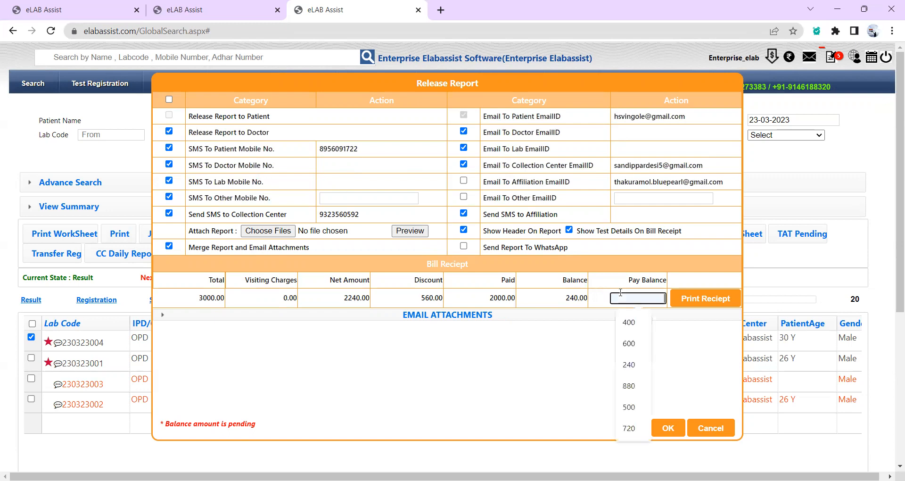
text(240)
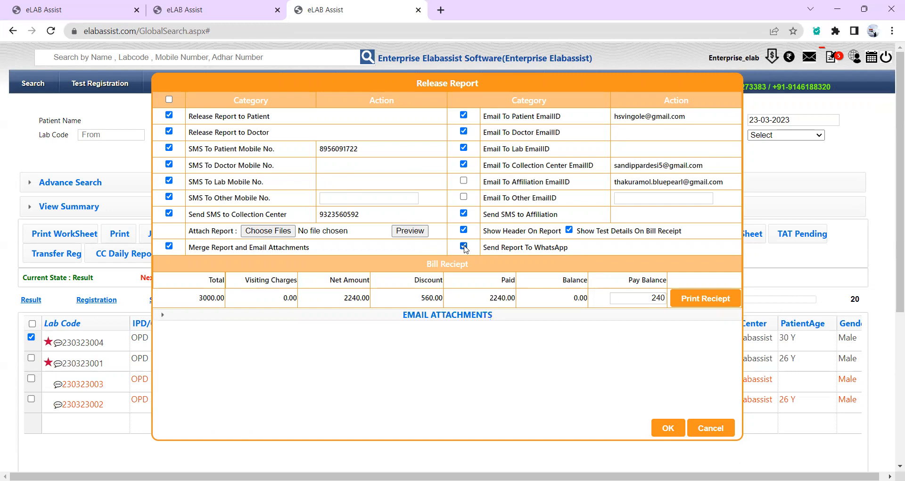
click(278, 230)
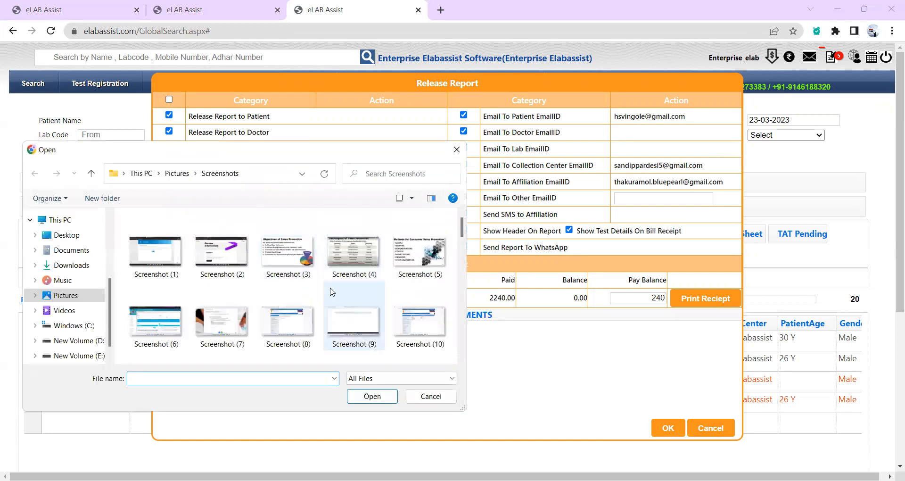
Cancel the file attachment and confirm releasing the top registration's report.
click(456, 147)
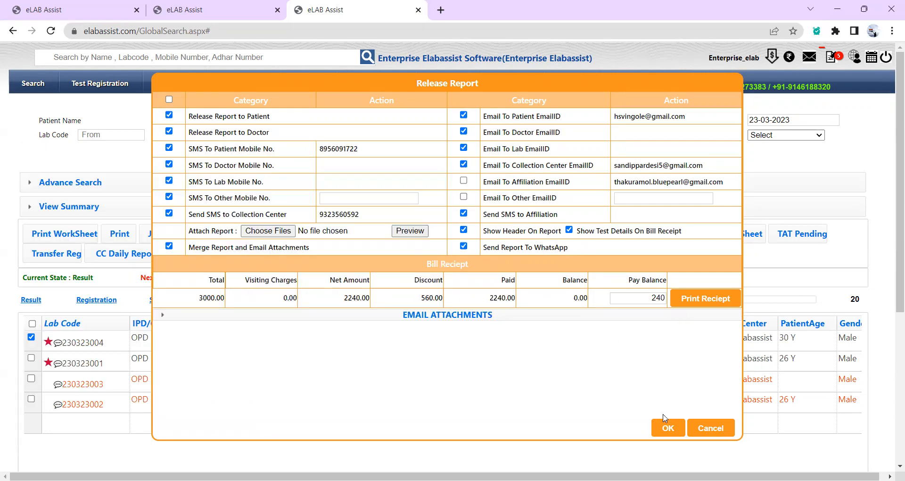
click(664, 429)
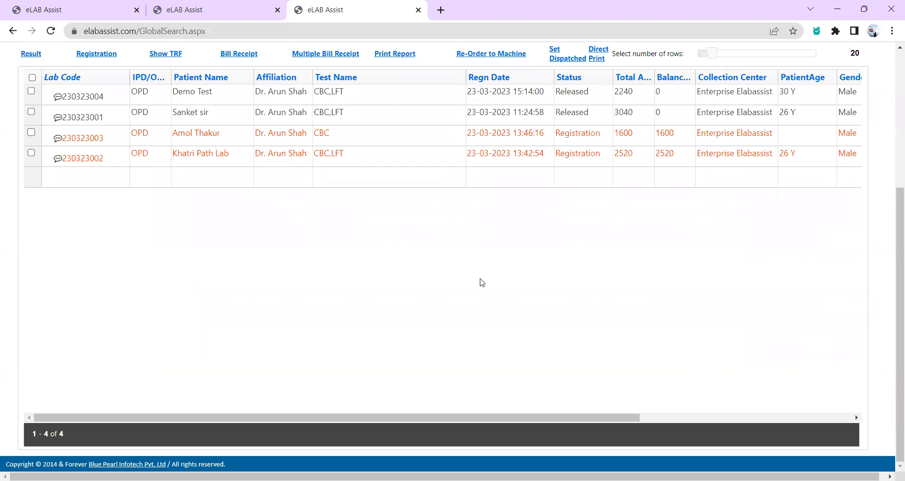
scroll(481, 281, up, 3)
Print the top registration's report as a PDF with Show Header enabled.
scroll(145, 174, up, 2)
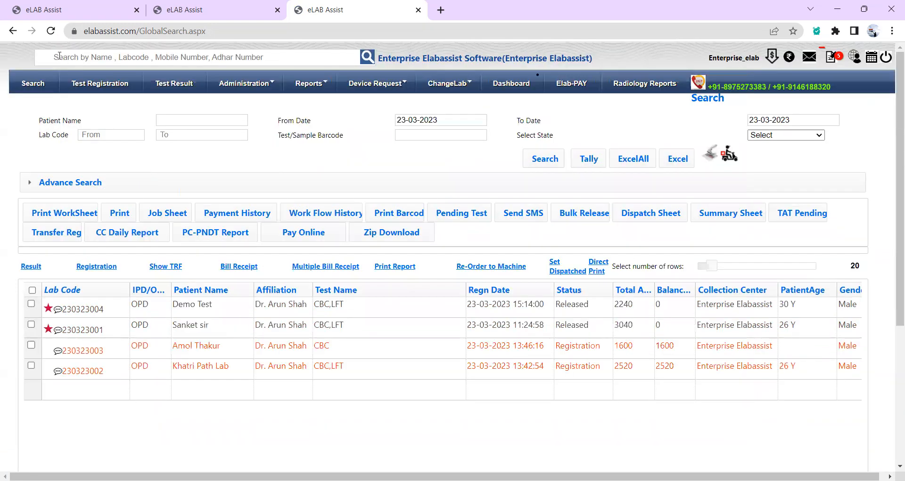
click(31, 83)
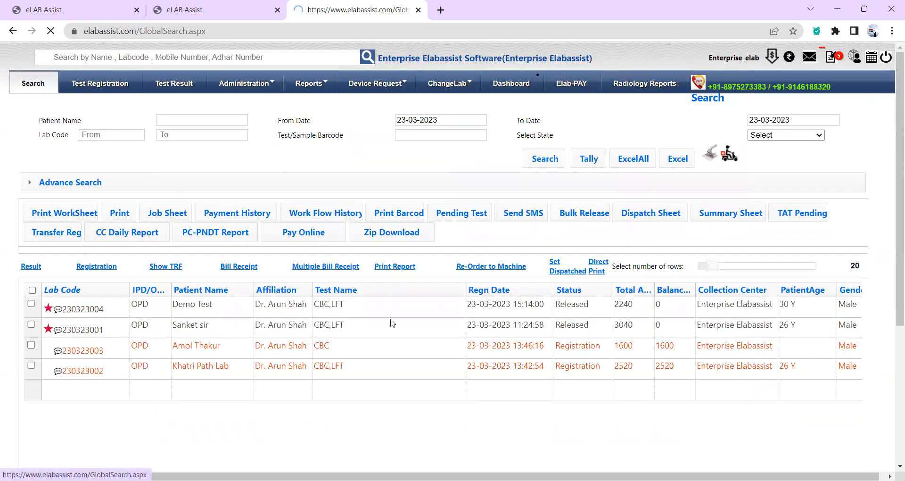
scroll(207, 308, down, 2)
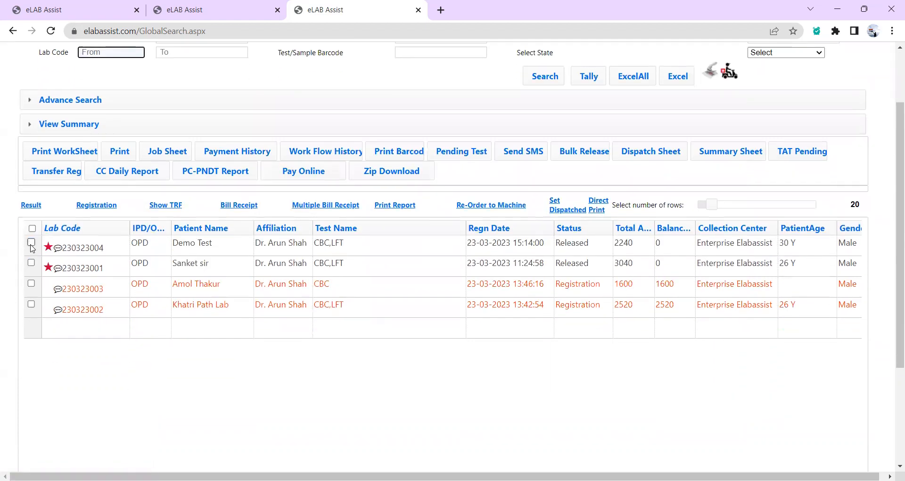
click(31, 243)
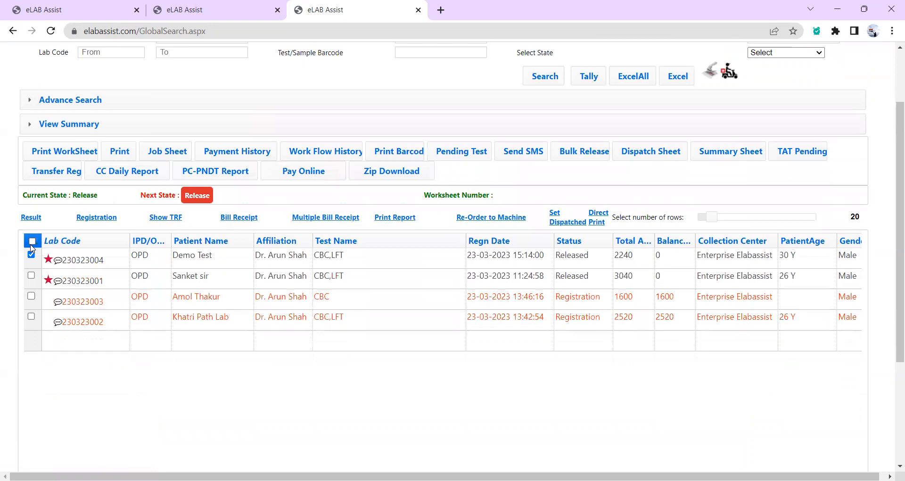
click(406, 217)
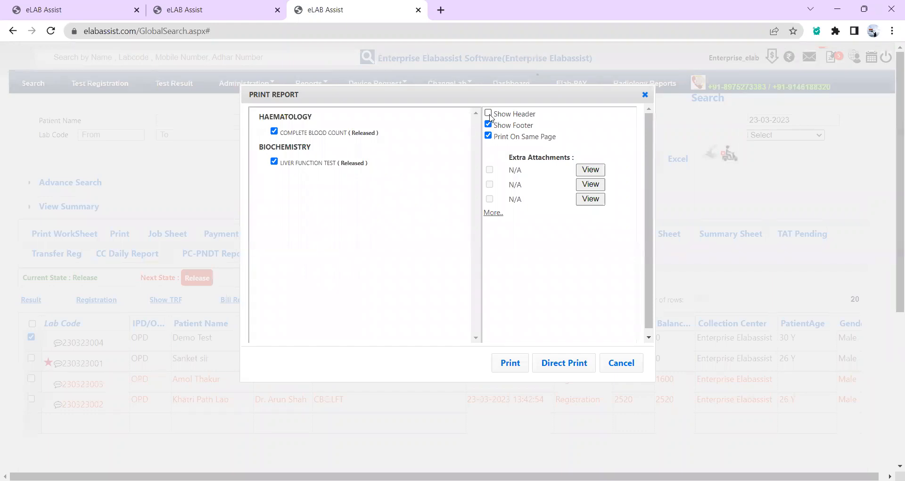
click(489, 114)
click(505, 364)
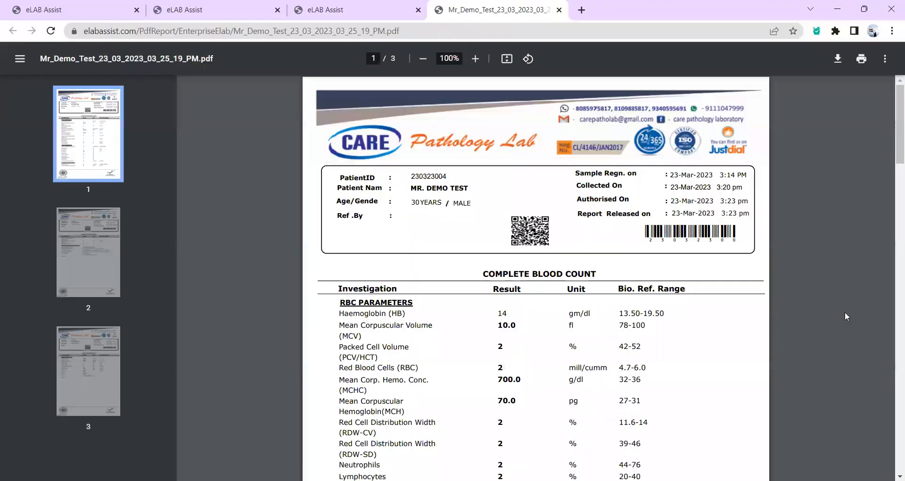
scroll(786, 293, down, 4)
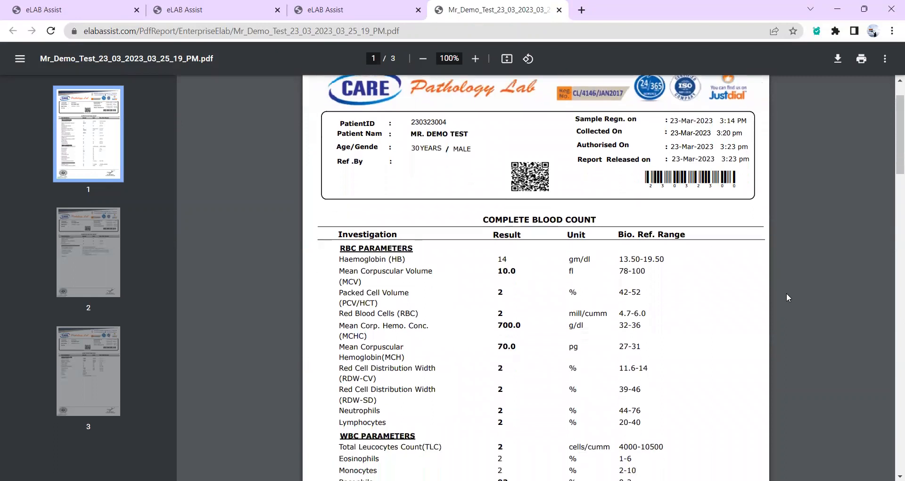
scroll(786, 293, down, 6)
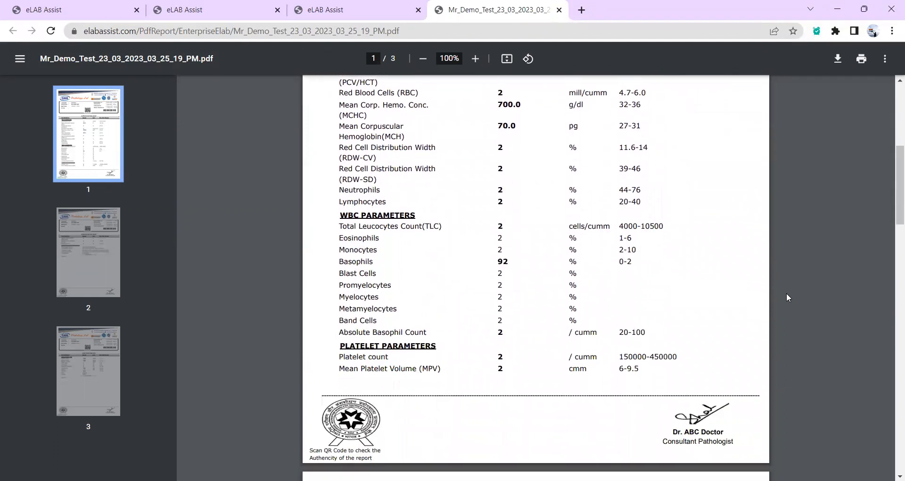
scroll(785, 293, down, 3)
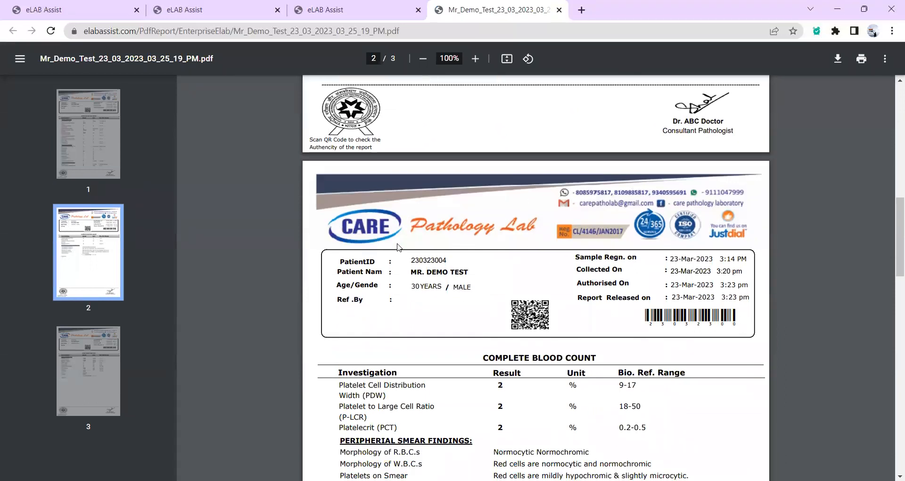
drag(340, 263, 380, 263)
drag(591, 263, 622, 274)
click(619, 274)
scroll(566, 347, down, 2)
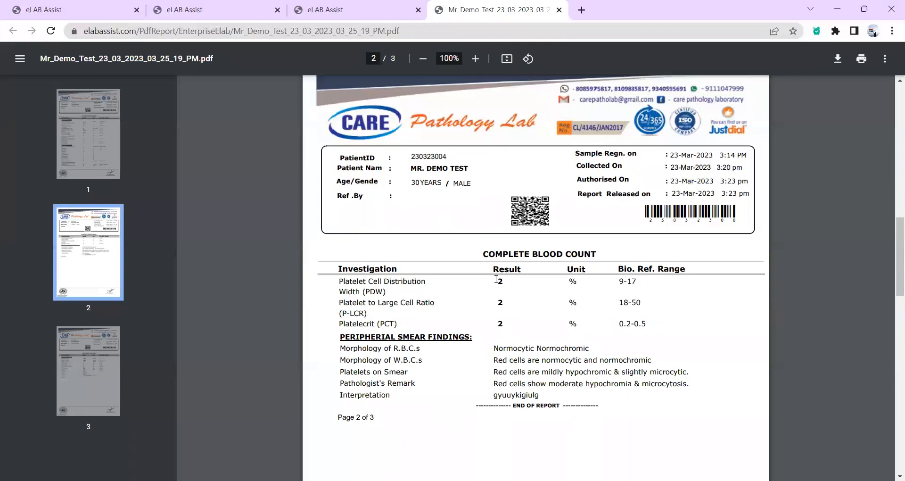
scroll(513, 296, down, 4)
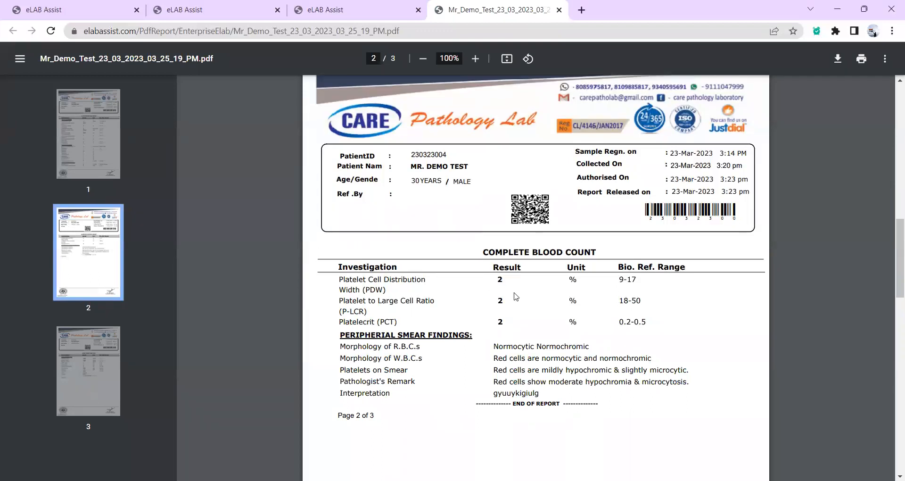
scroll(516, 296, down, 3)
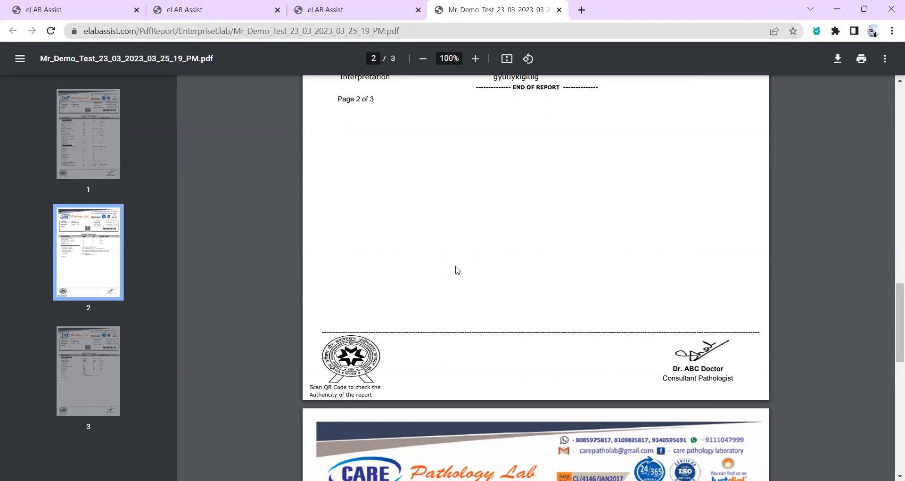
scroll(455, 270, down, 10)
scroll(455, 269, down, 1)
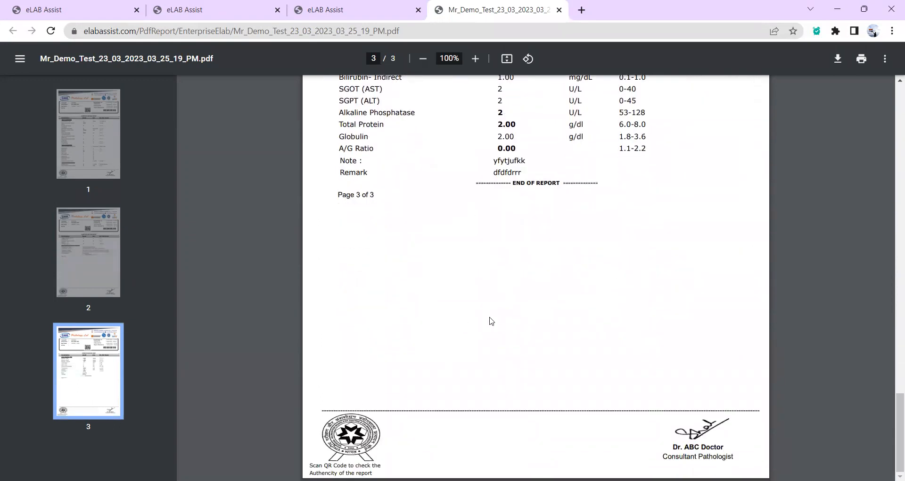
scroll(490, 320, up, 20)
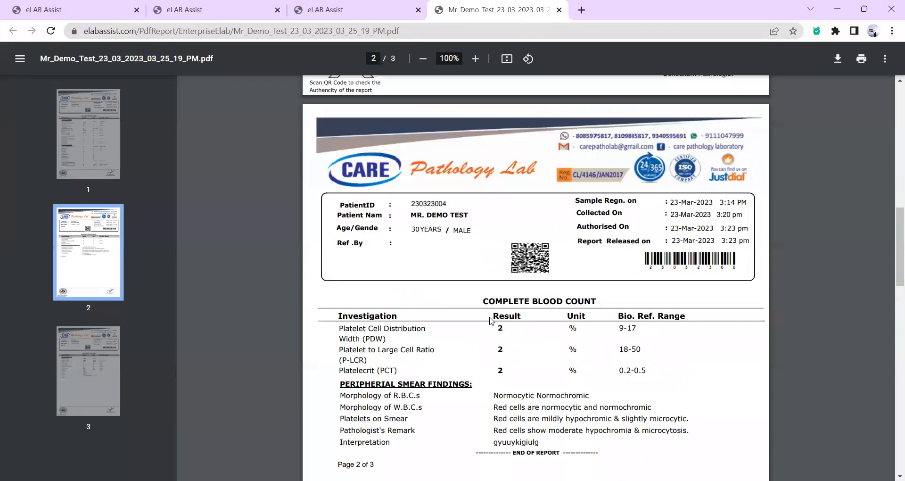
scroll(490, 320, up, 7)
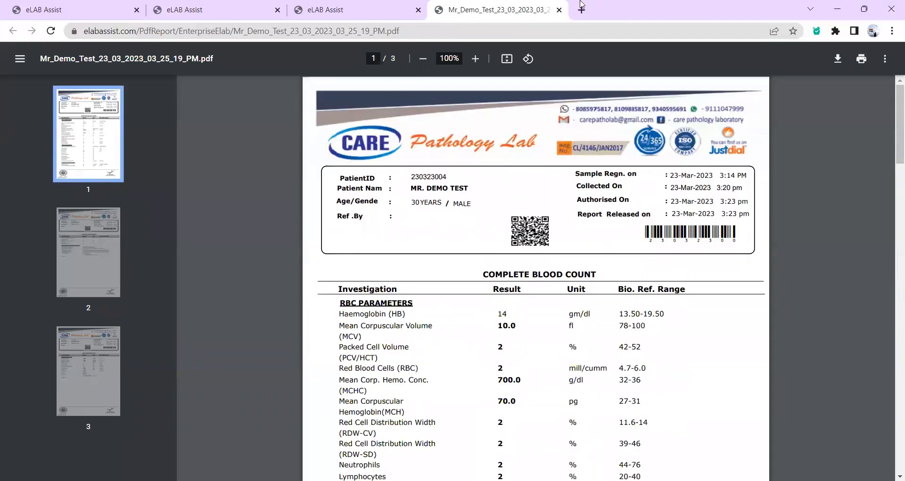
click(558, 10)
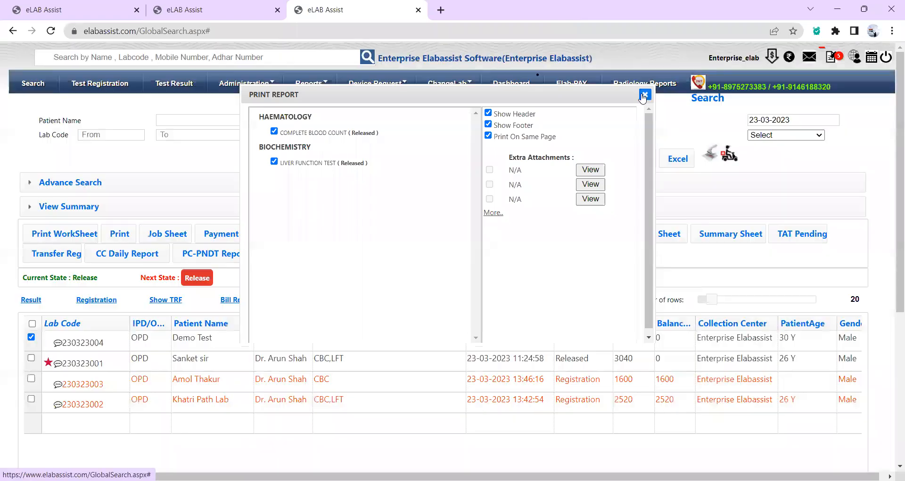
Close the Print Report dialog and reload the Search list to show the Printed status.
click(643, 95)
click(33, 84)
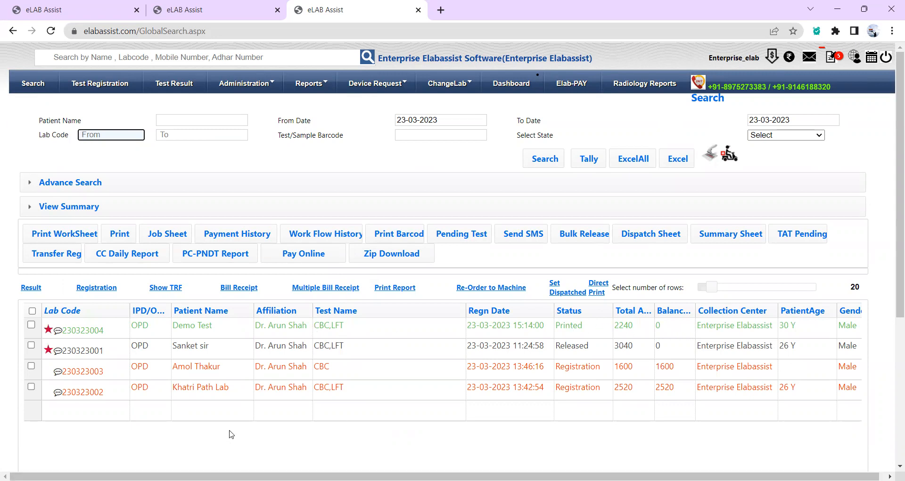
scroll(231, 433, down, 1)
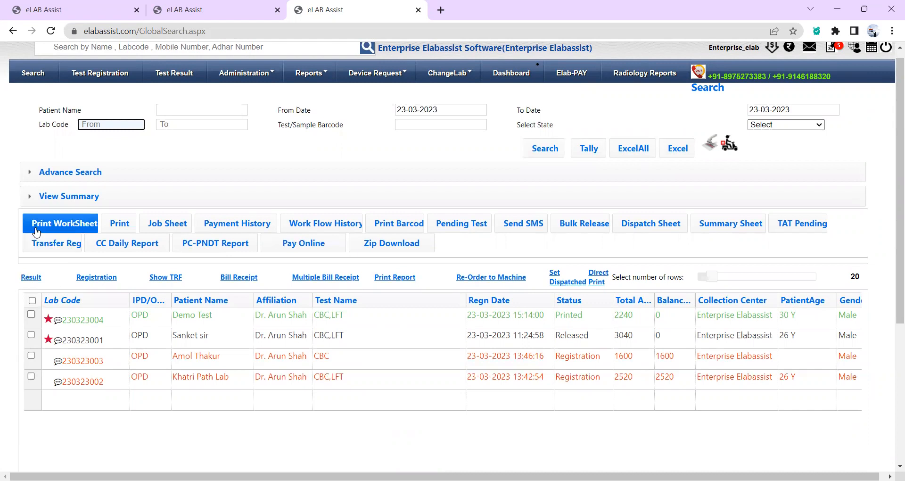
Review the two-page Print WorkSheet PDF, close it, and open the Payment History report.
click(69, 228)
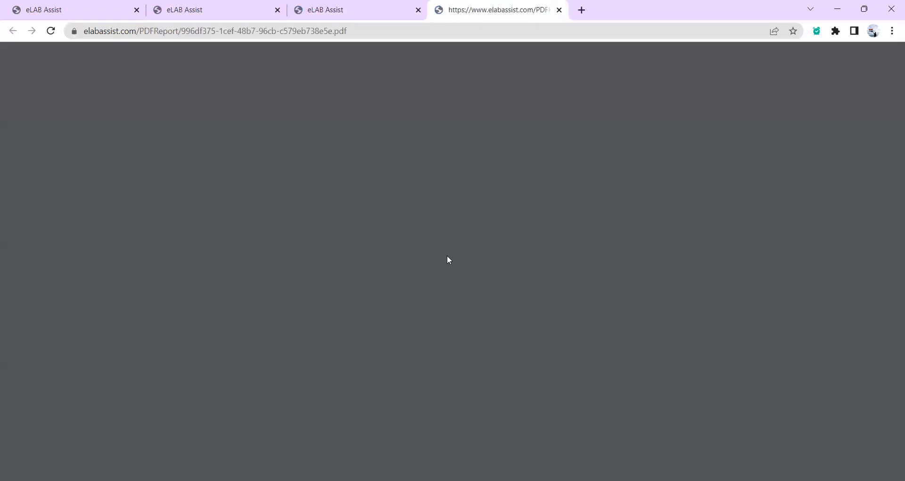
scroll(436, 265, down, 4)
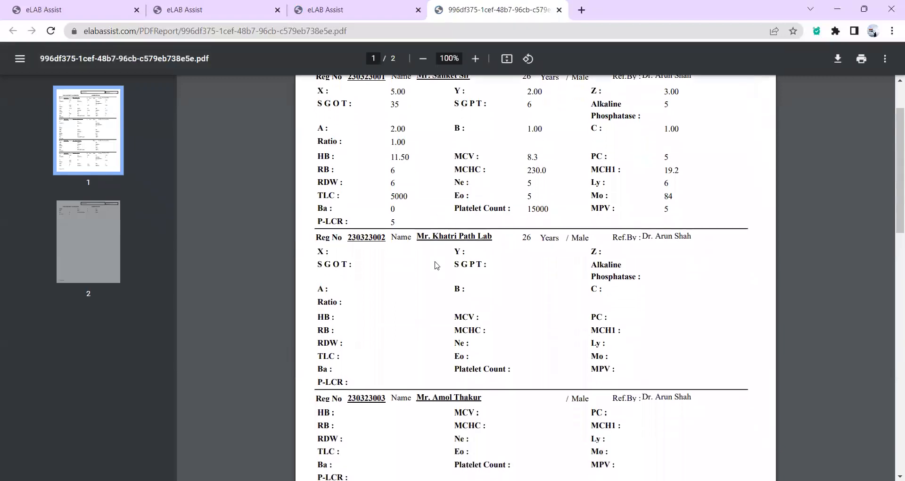
scroll(435, 265, down, 7)
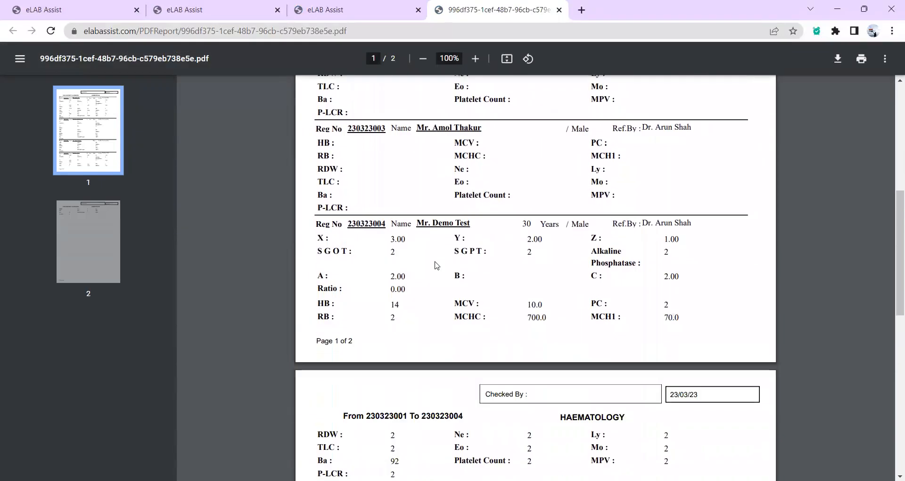
scroll(436, 265, down, 8)
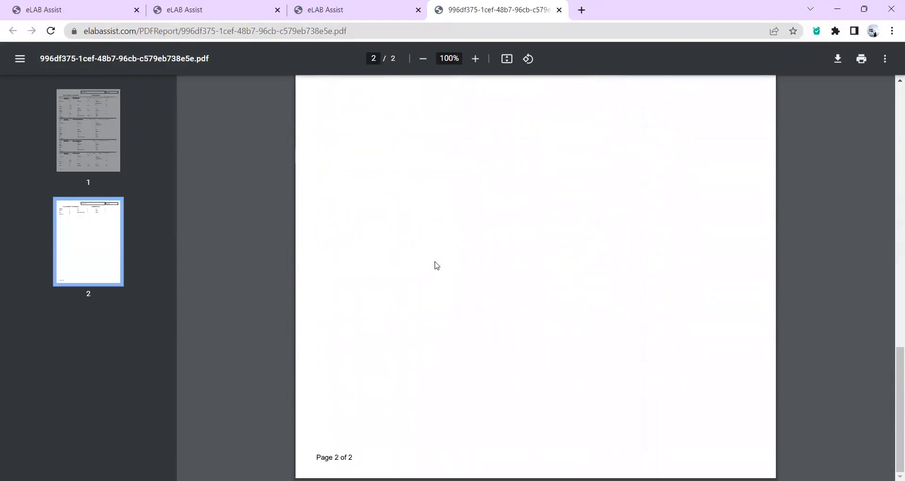
scroll(435, 265, up, 15)
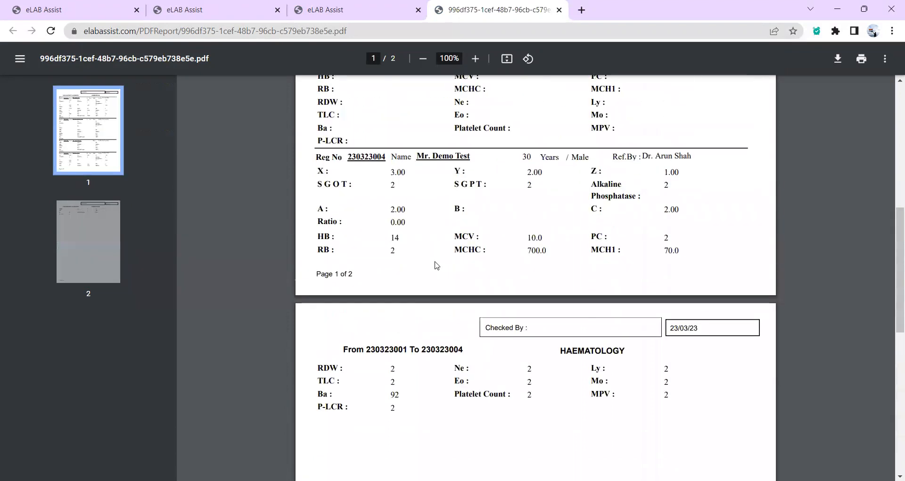
click(560, 10)
scroll(309, 370, up, 4)
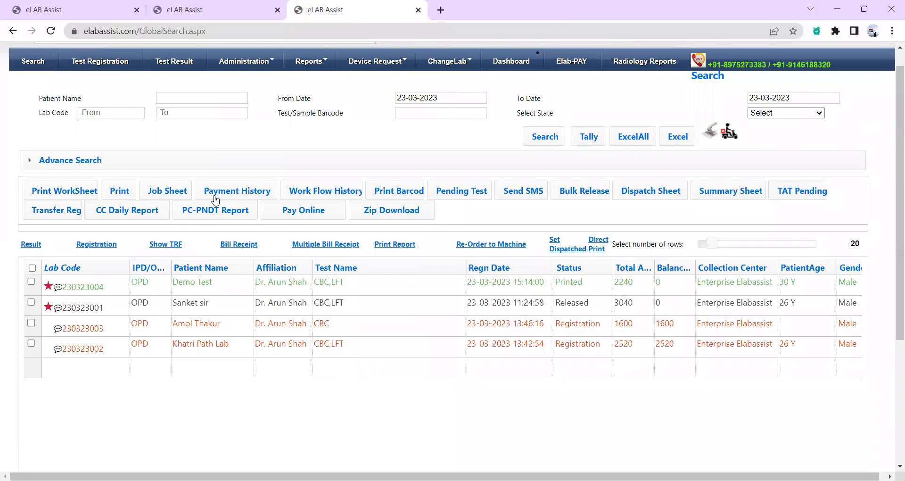
click(221, 195)
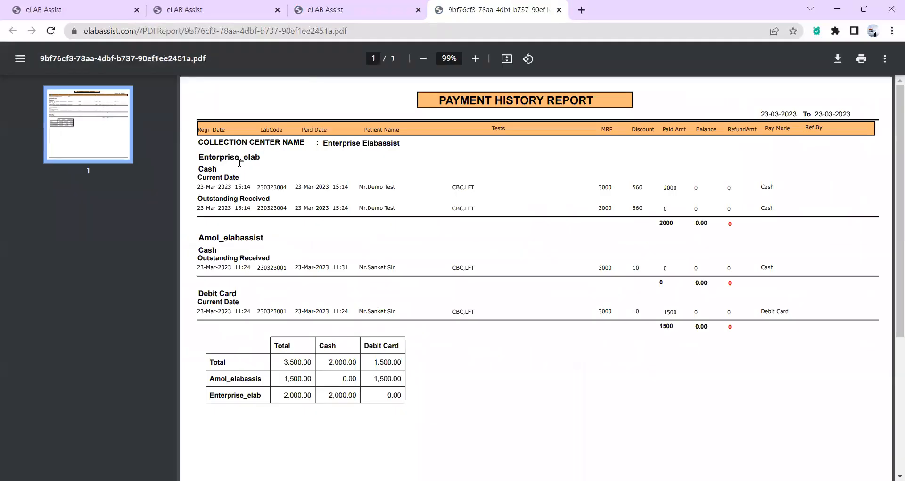
Highlight the collection user headings in the Payment History report.
drag(198, 156, 260, 160)
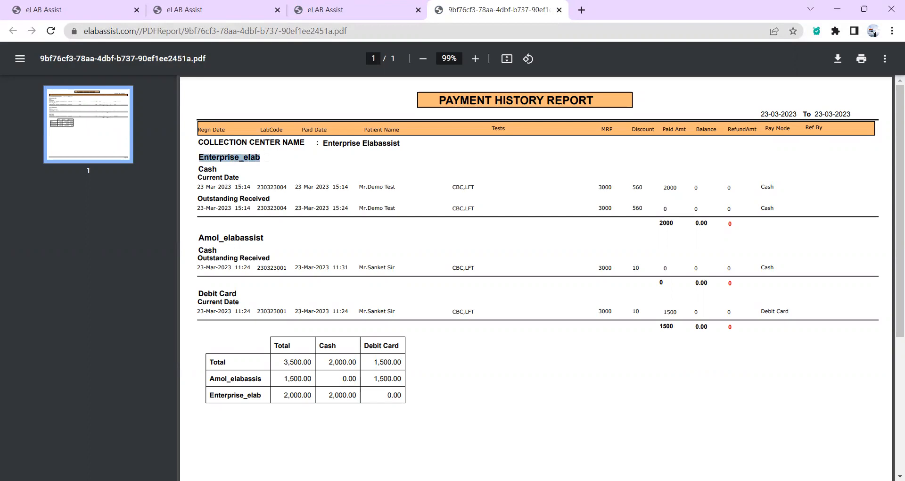
click(267, 157)
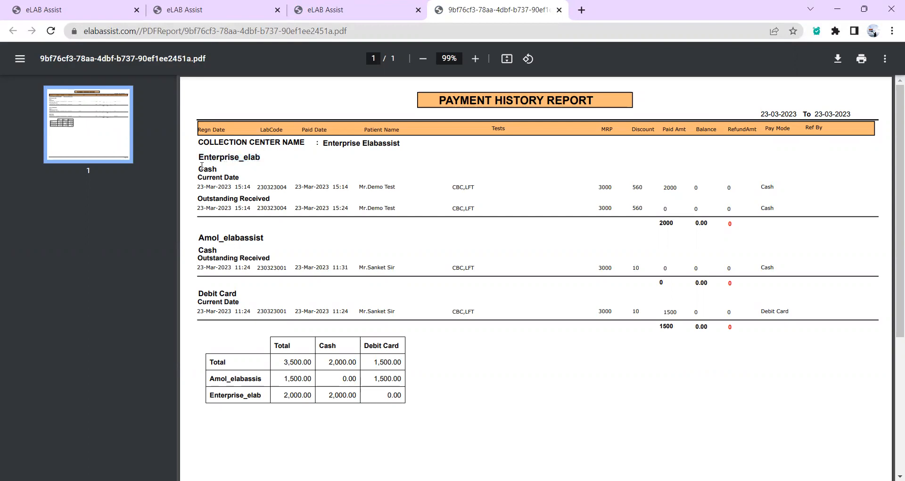
drag(199, 166, 226, 166)
click(216, 205)
scroll(300, 216, down, 1)
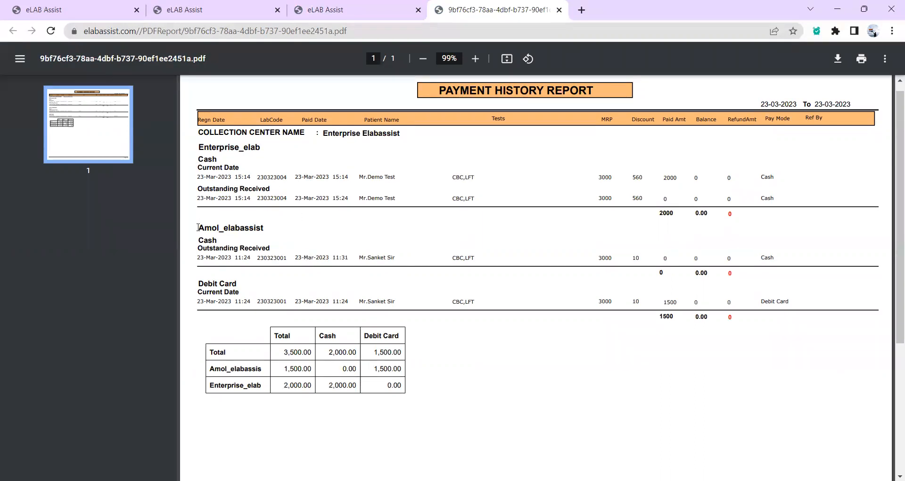
drag(207, 227, 262, 226)
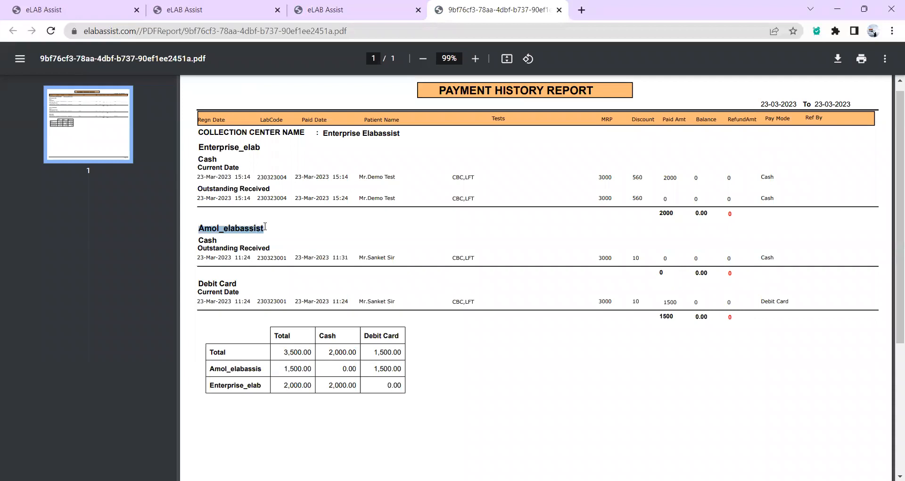
click(275, 230)
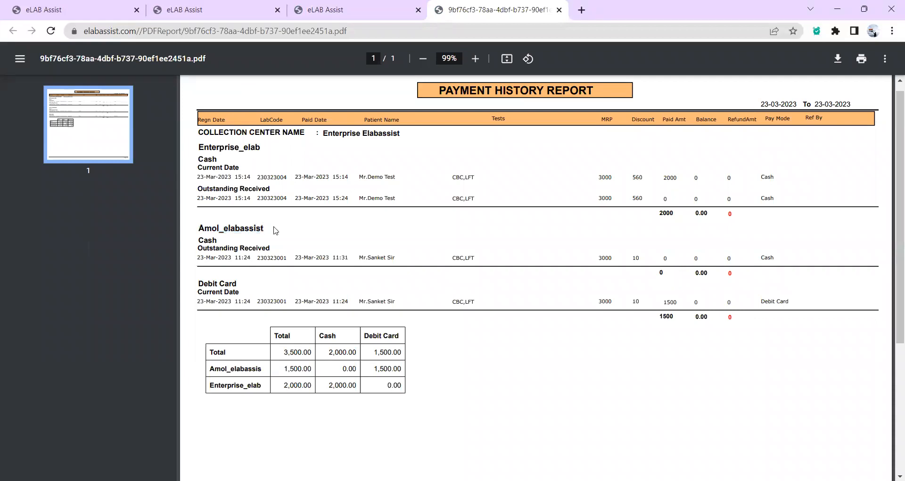
Scroll through the rest of the payment report and close it to return to Search.
scroll(275, 230, down, 1)
scroll(275, 230, down, 1)
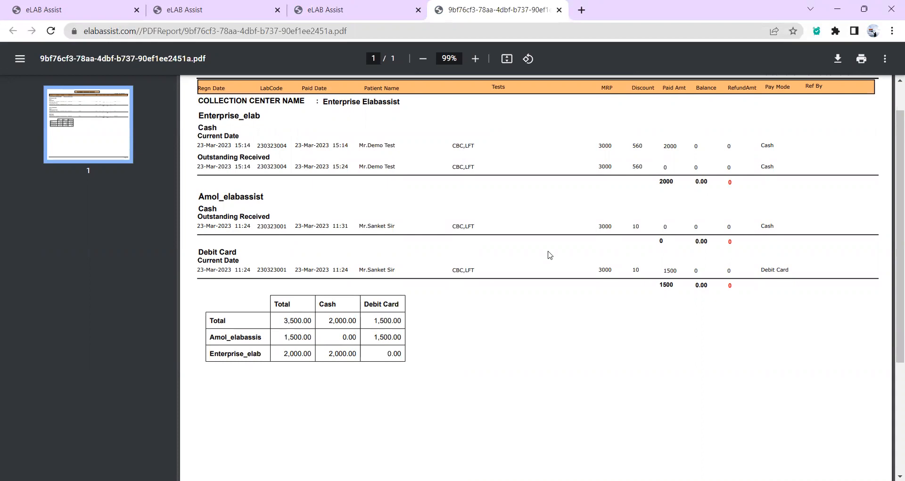
scroll(369, 308, down, 2)
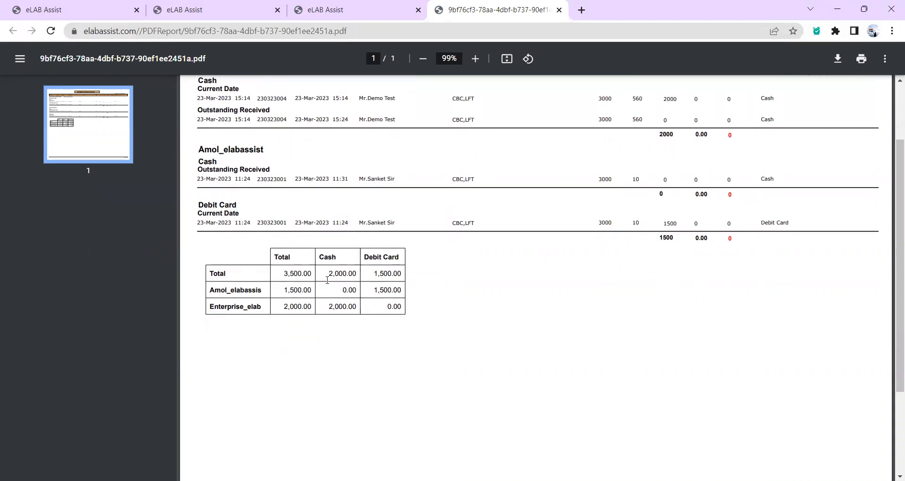
scroll(316, 332, down, 2)
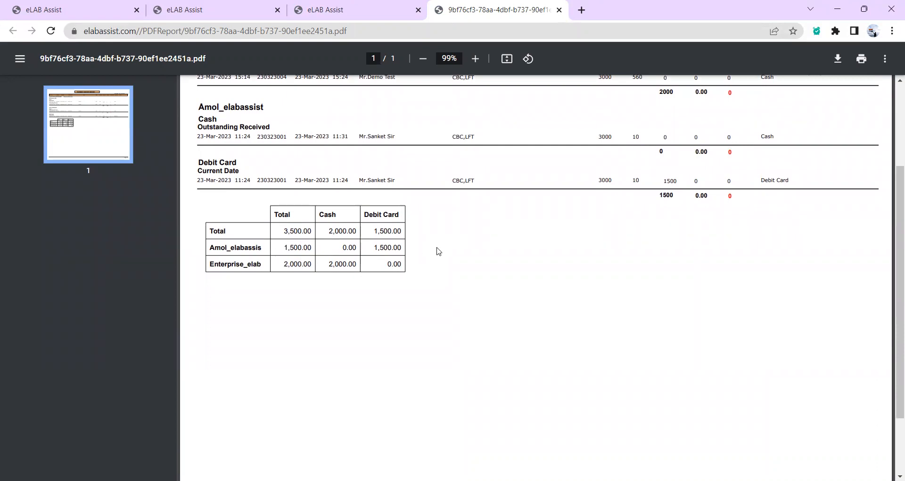
scroll(437, 250, down, 2)
scroll(437, 251, up, 5)
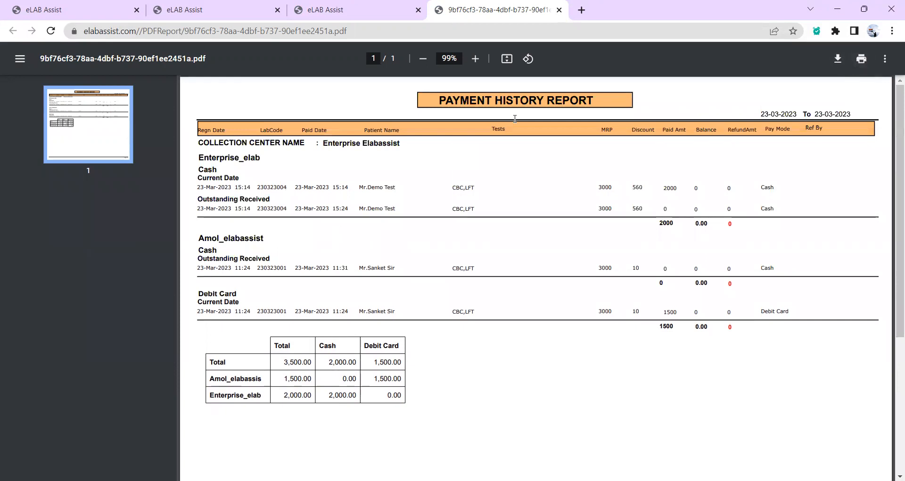
click(558, 9)
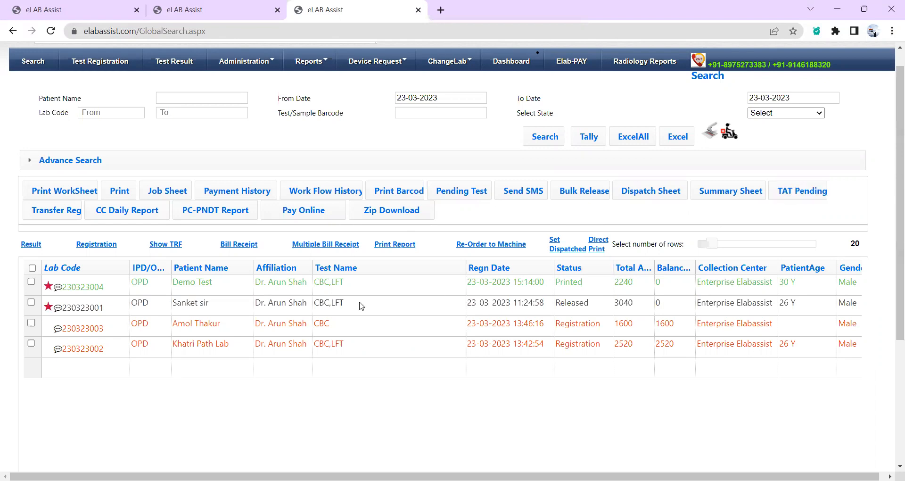
Bring up the Test Result search page showing the four 23-03-2023 registrations.
scroll(189, 415, up, 2)
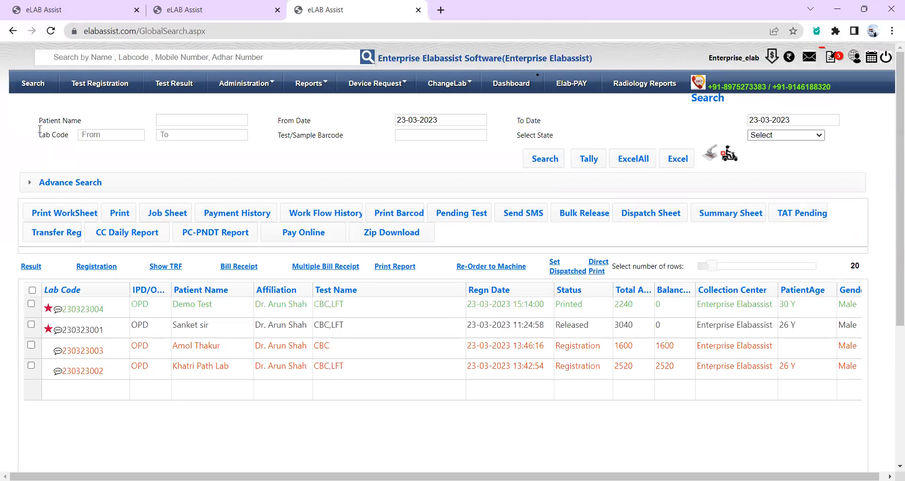
click(178, 84)
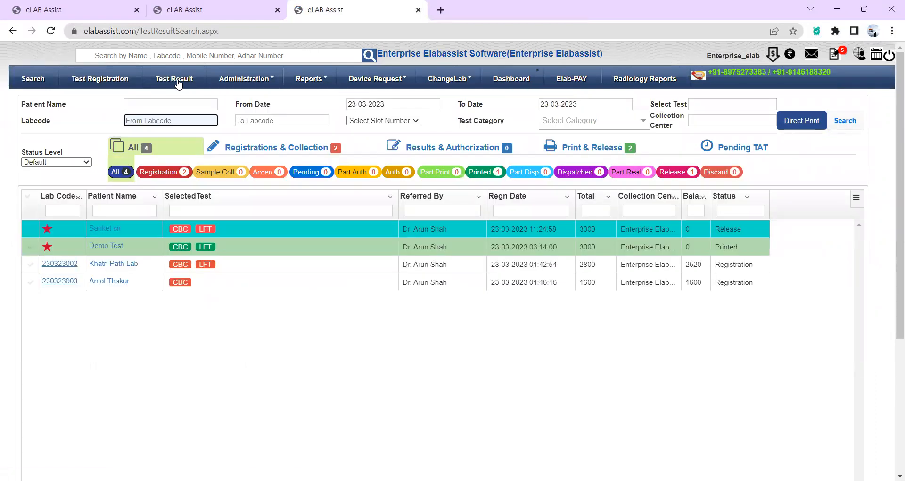
Search all test results from 01-03-2023 to 23-03-2023.
click(354, 104)
click(408, 154)
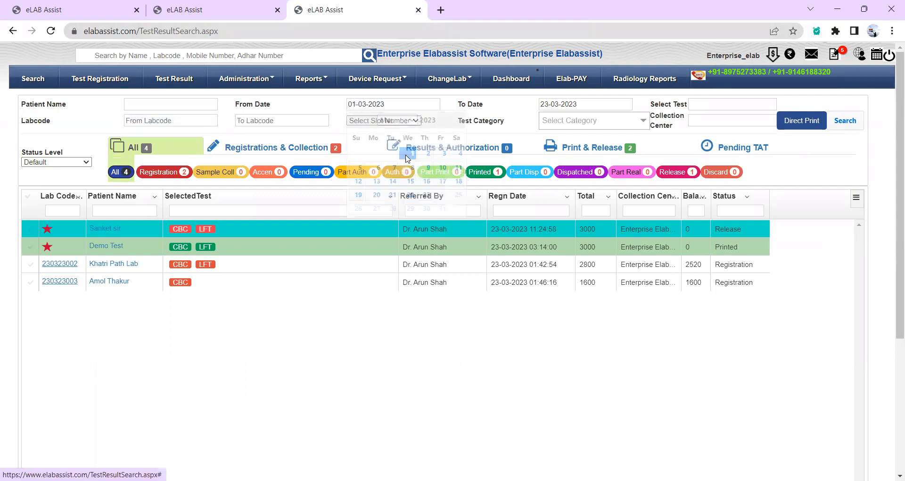
click(844, 121)
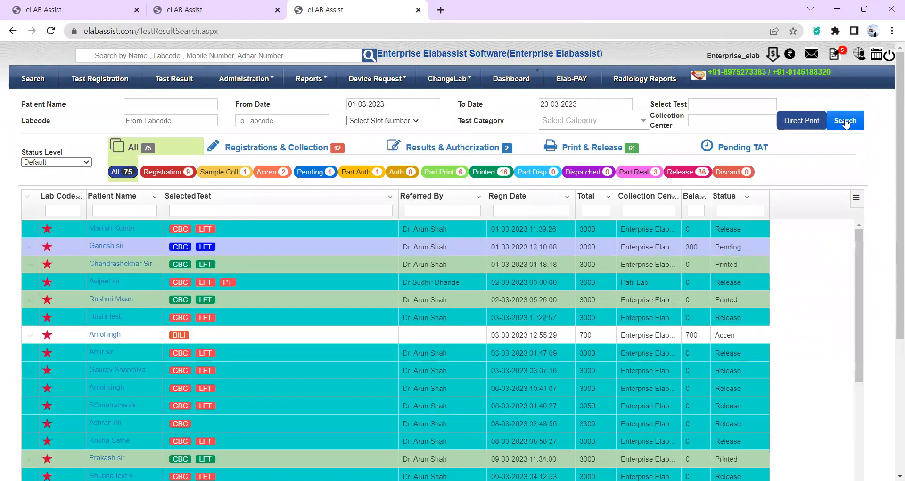
scroll(877, 303, down, 2)
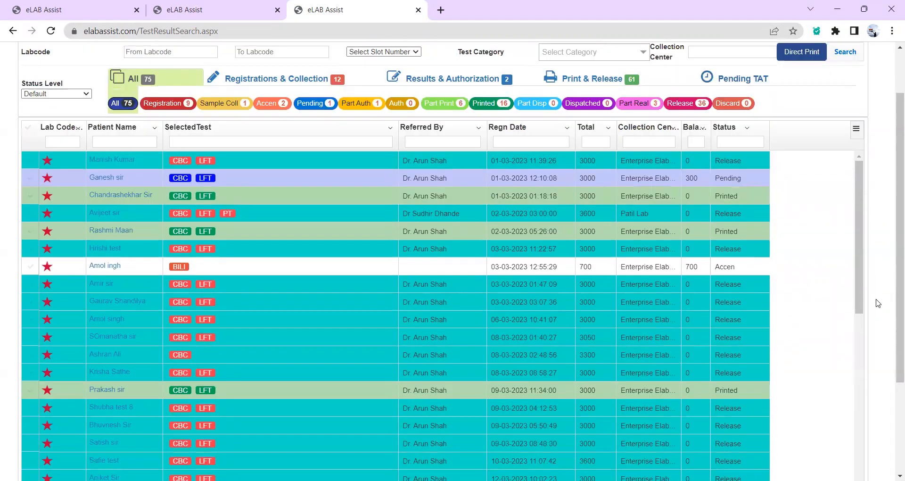
scroll(877, 303, down, 3)
scroll(877, 303, up, 5)
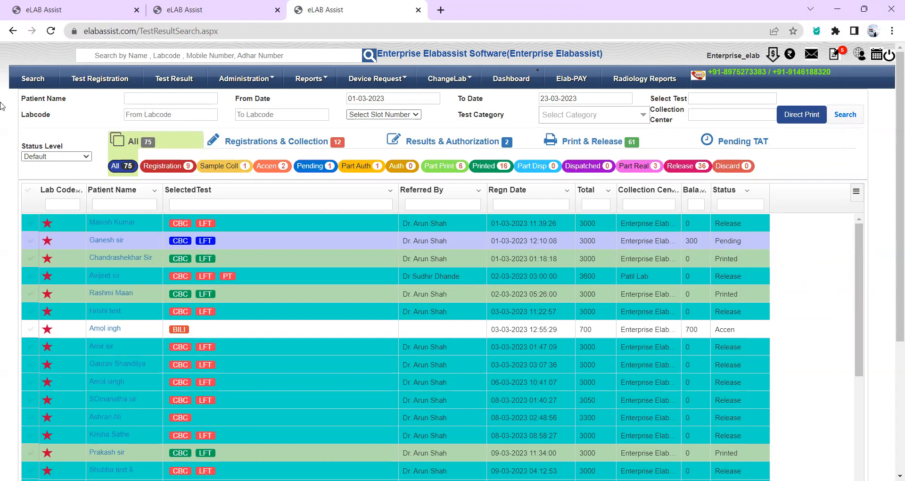
Switch Status Level to Test Level and enter 'compl' in the Select Test filter.
click(60, 159)
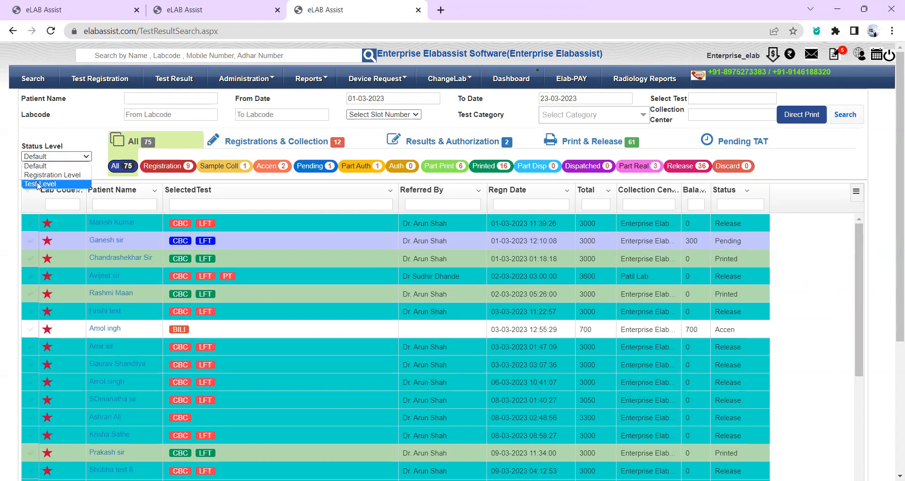
click(38, 184)
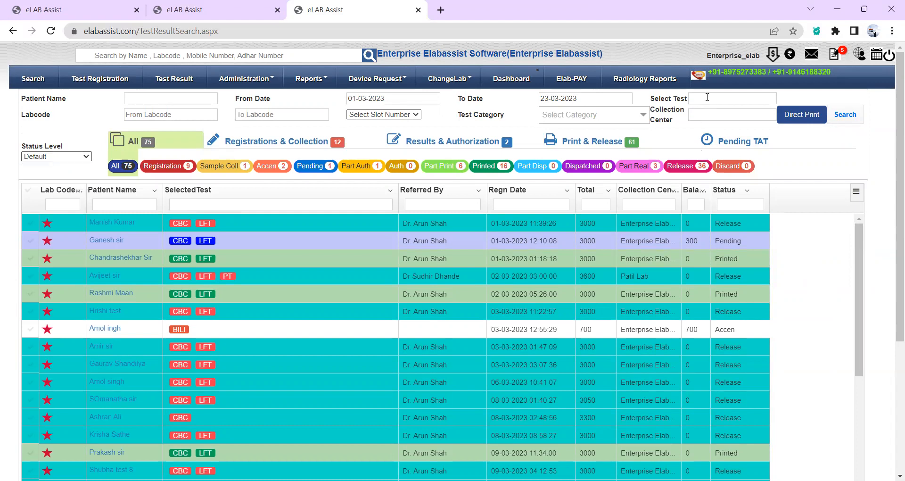
click(706, 97)
text(compl)
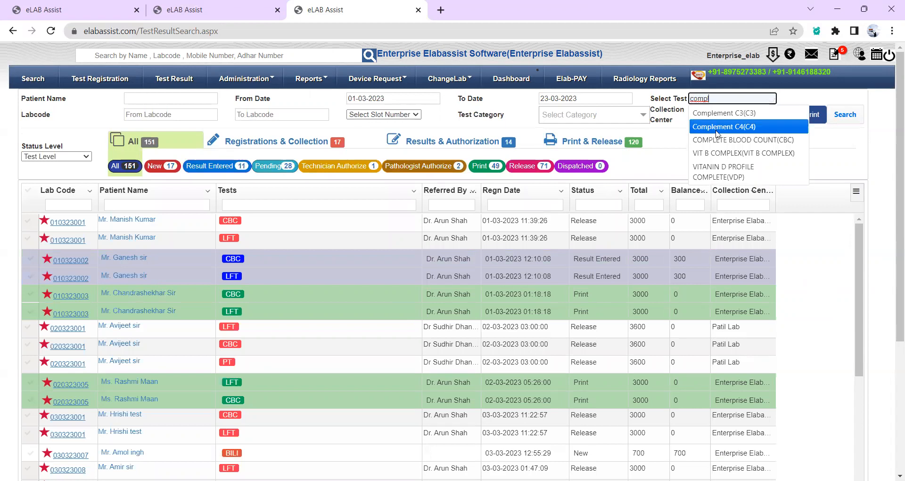
Filter by COMPLETE BLOOD COUNT(CBC), search, and show all 62 CBC entries.
click(719, 140)
click(846, 116)
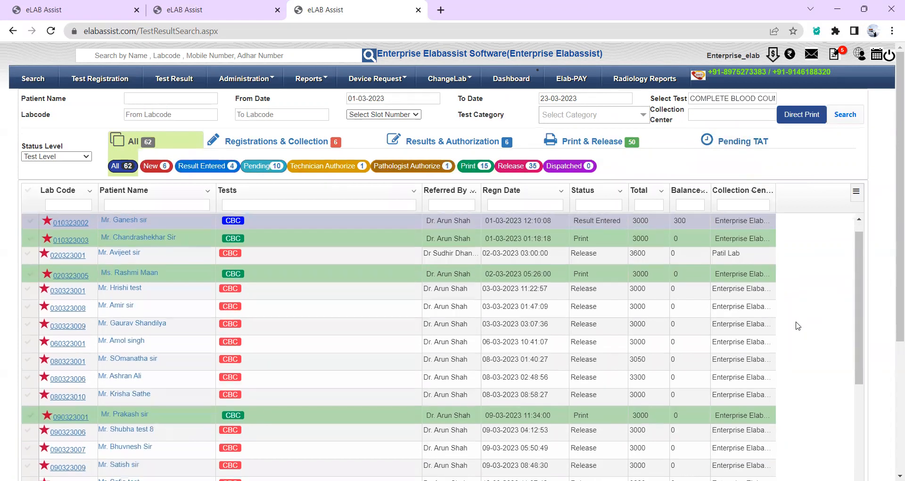
scroll(879, 371, down, 1)
scroll(879, 372, down, 2)
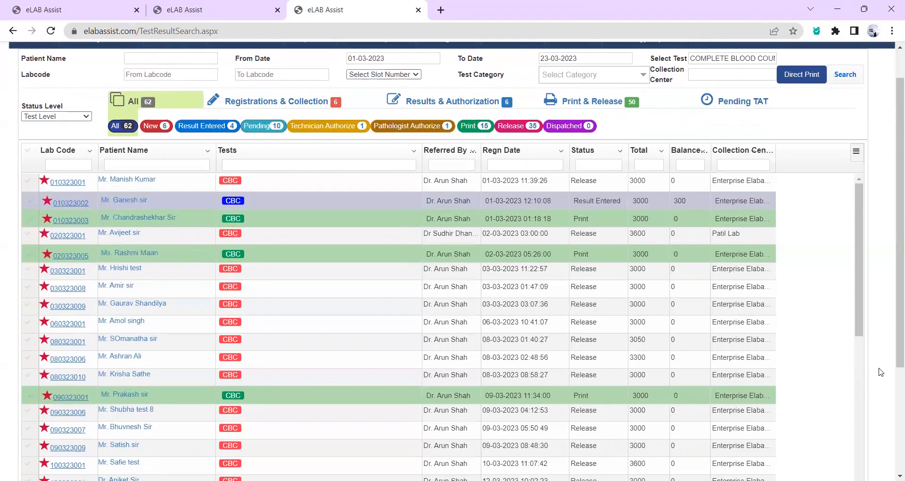
scroll(801, 365, down, 2)
scroll(801, 365, up, 4)
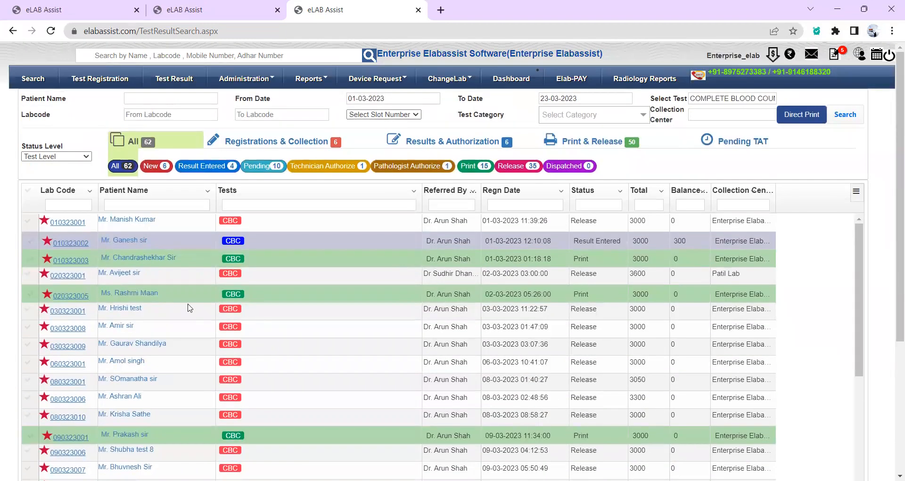
click(127, 169)
View CBC tests by New, Result Entered, Technician Authorize, Pathologist Authorize and Print status.
click(142, 166)
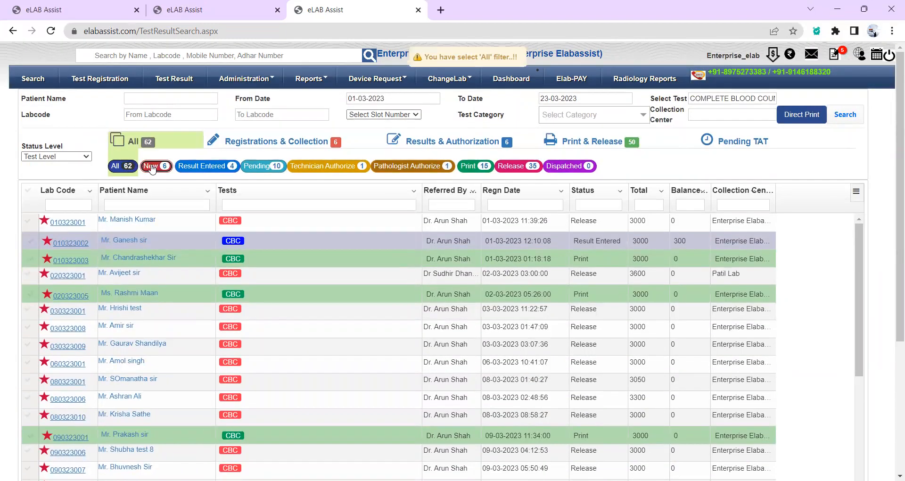
click(204, 166)
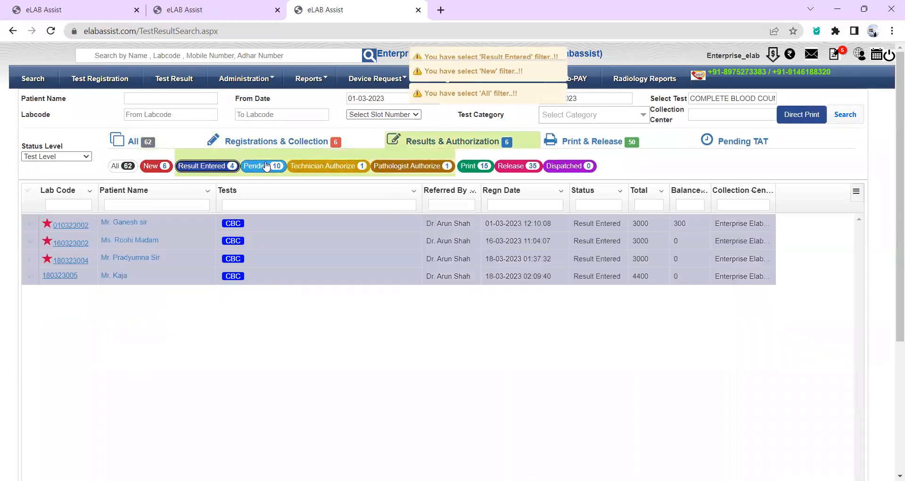
click(311, 167)
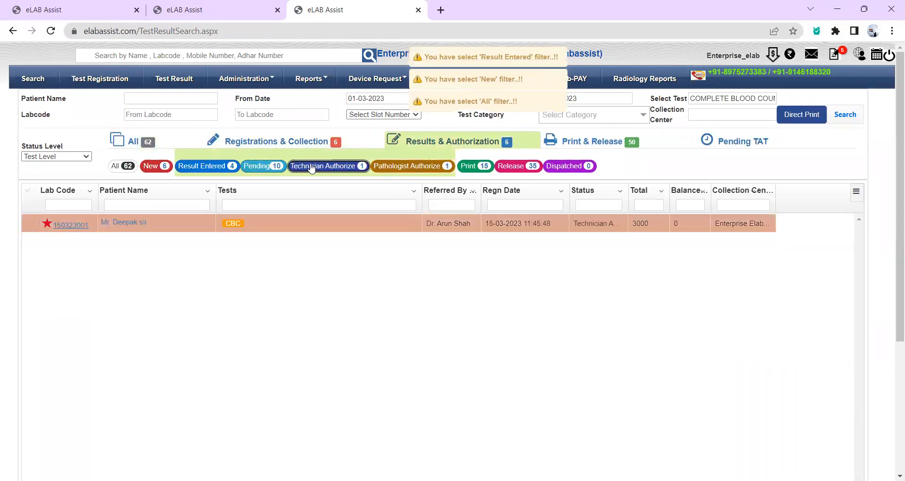
click(396, 166)
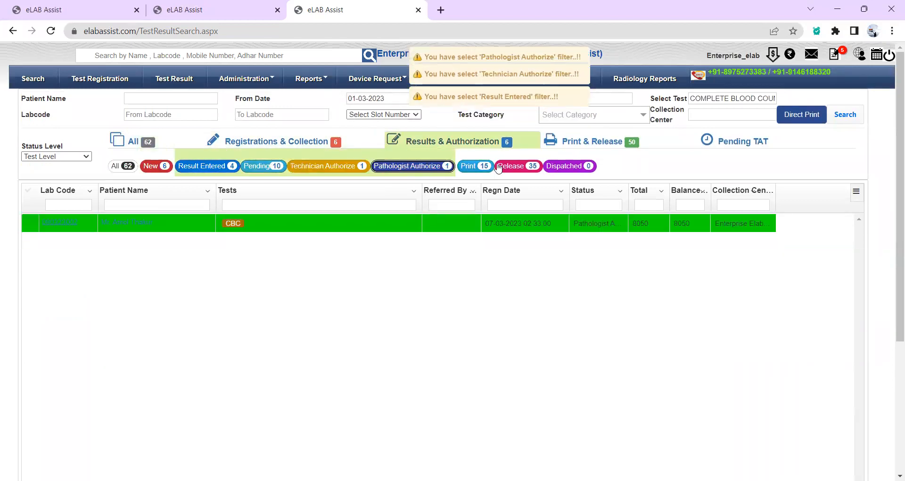
click(481, 167)
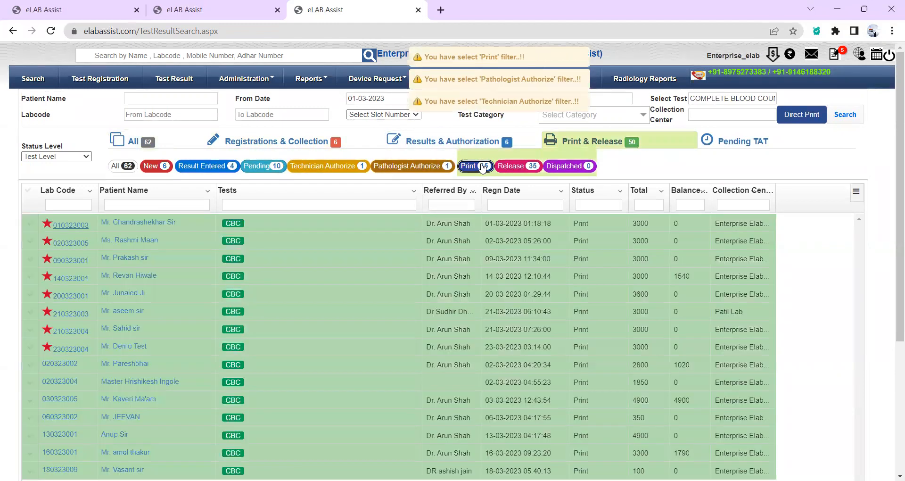
click(251, 81)
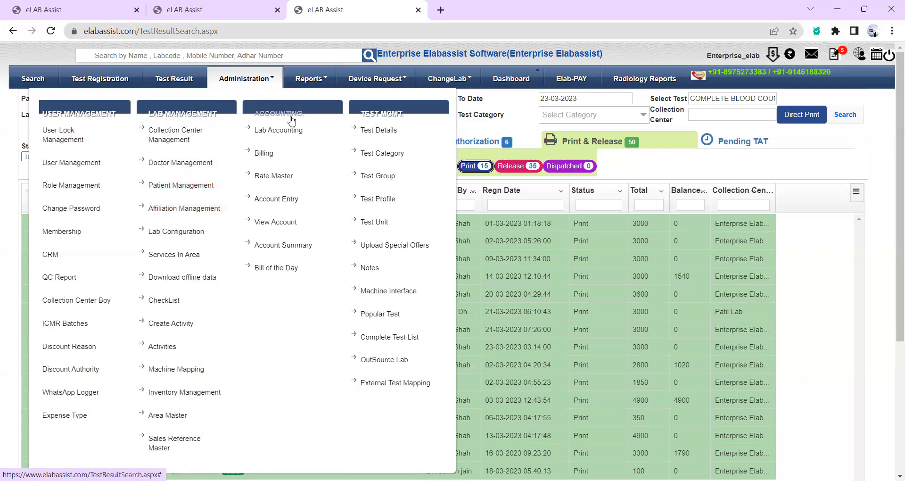
Load the Price Allocation list for a referring doctor with type Affiliation.
click(278, 130)
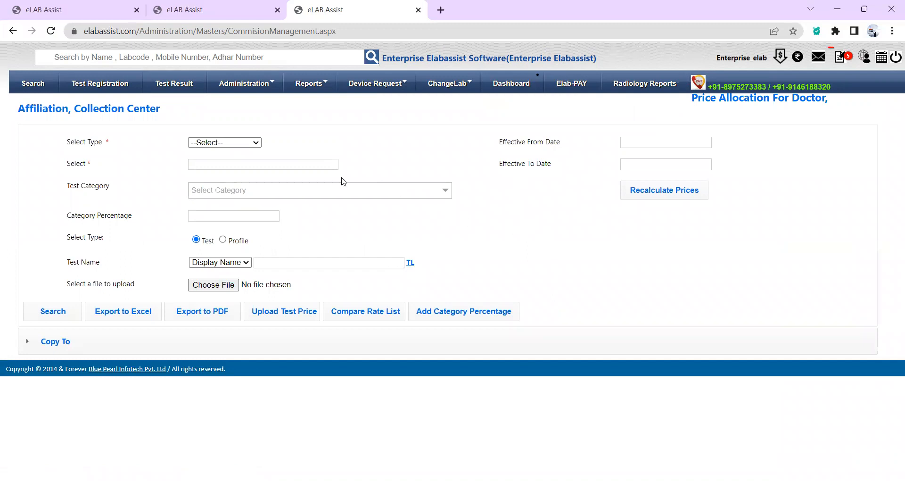
click(256, 142)
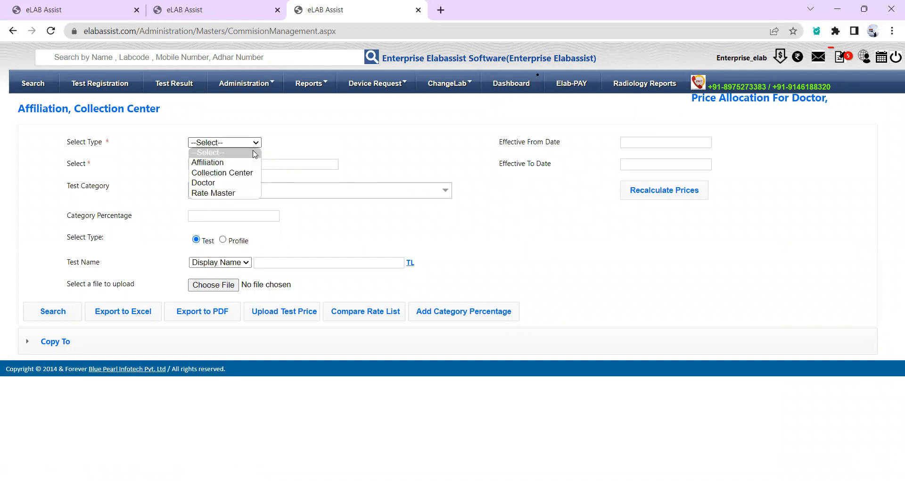
click(230, 165)
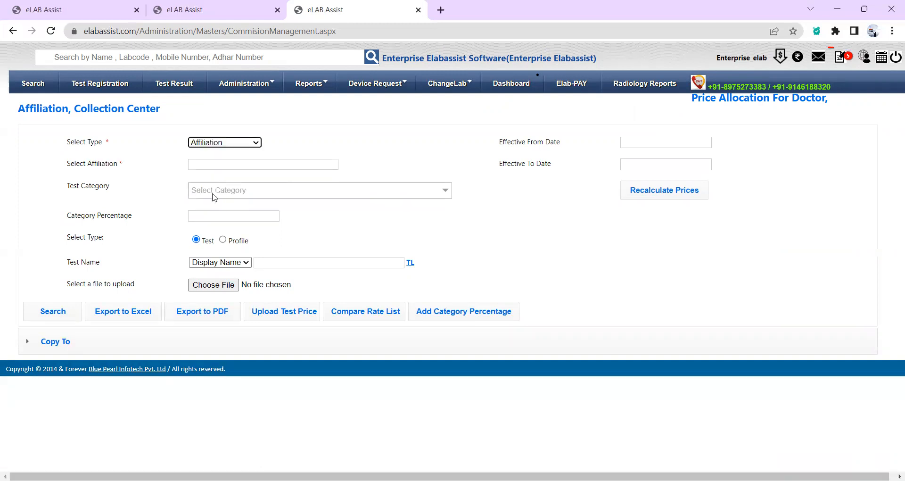
click(212, 162)
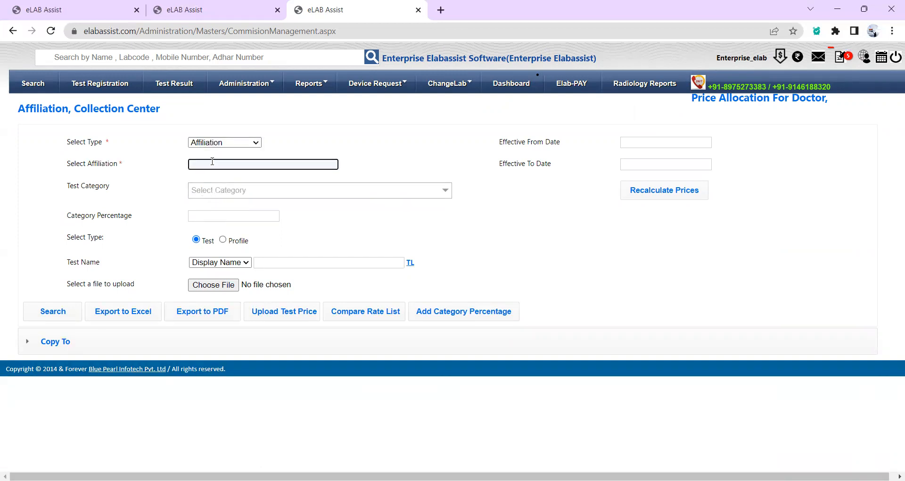
text(Dr)
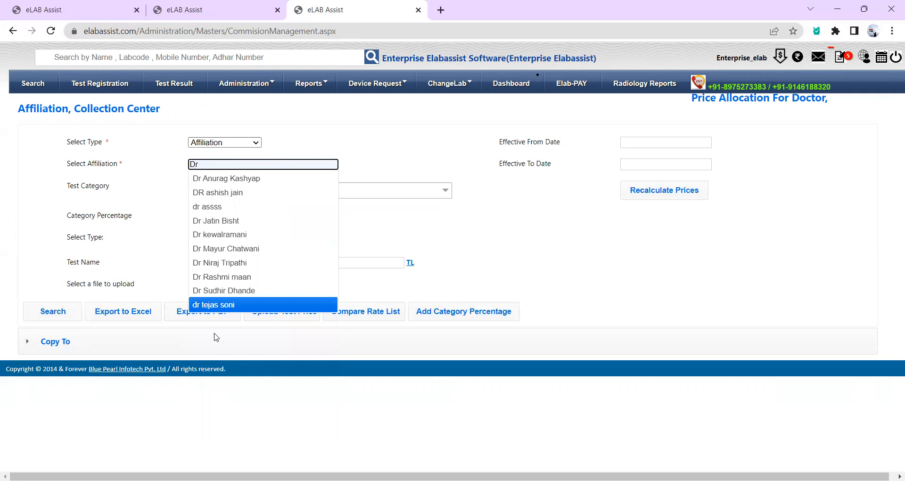
click(224, 289)
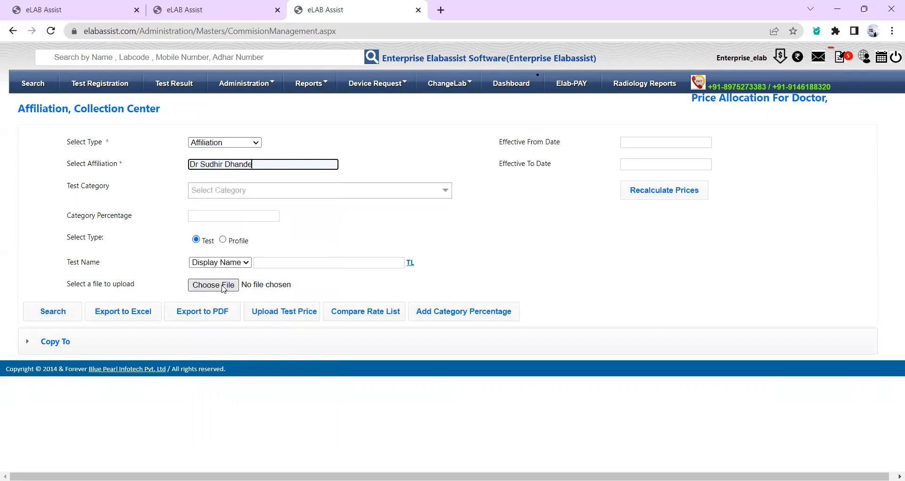
click(57, 312)
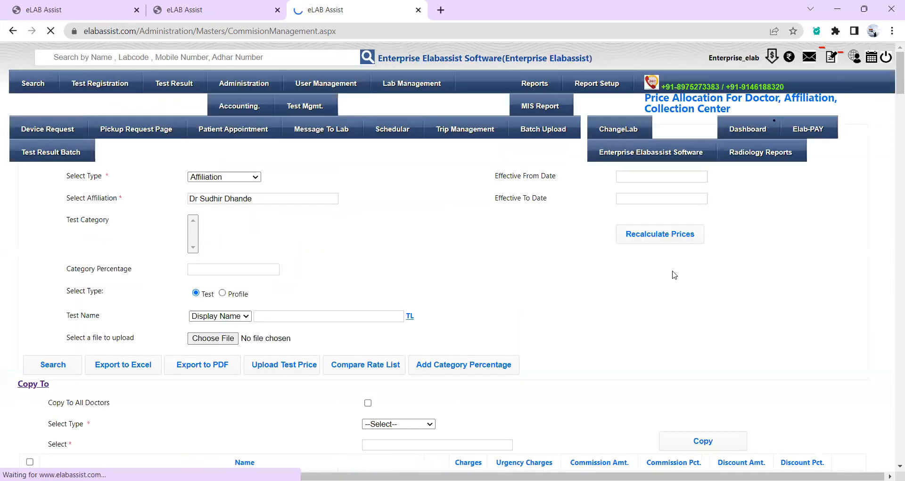
Review the affiliation price list and dismiss the upload file picker without choosing a file.
scroll(672, 272, down, 2)
scroll(672, 274, down, 4)
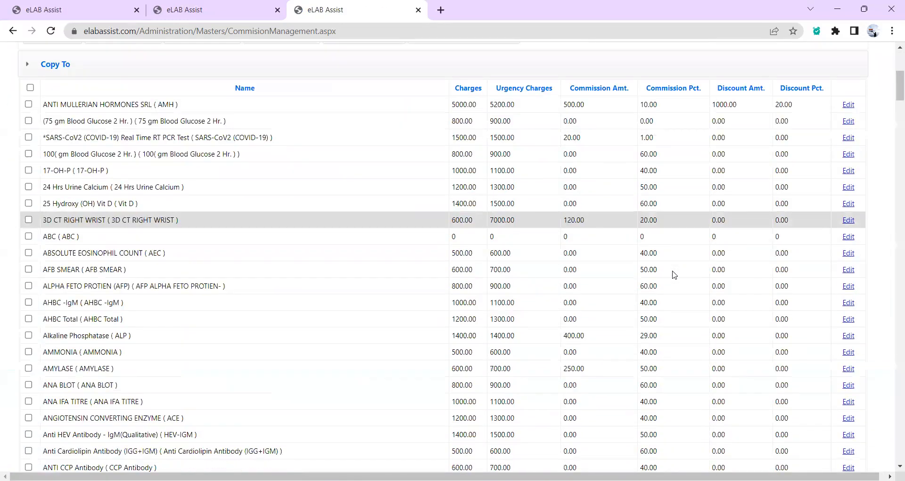
scroll(672, 274, up, 1)
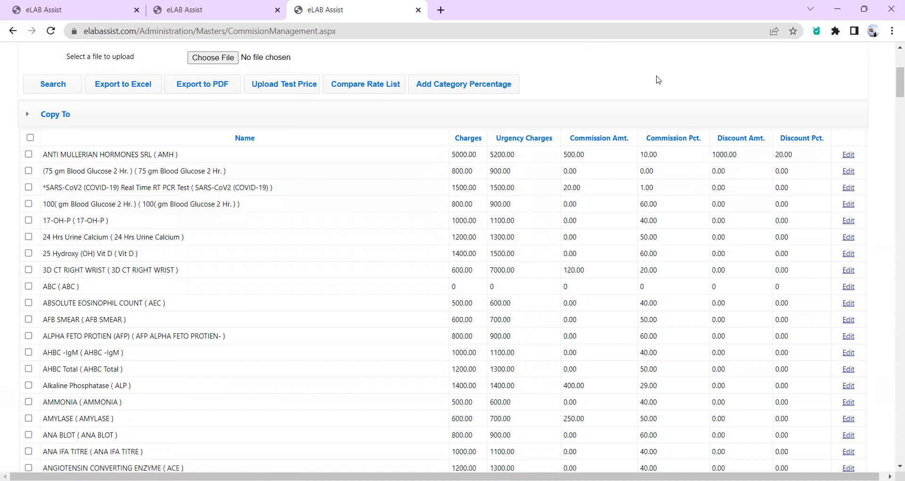
scroll(658, 79, up, 3)
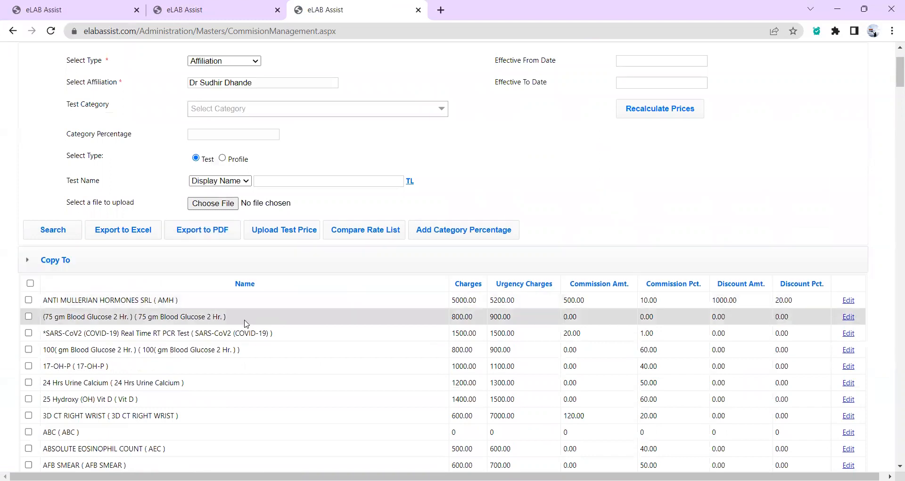
click(212, 206)
scroll(317, 257, down, 1)
scroll(317, 256, up, 1)
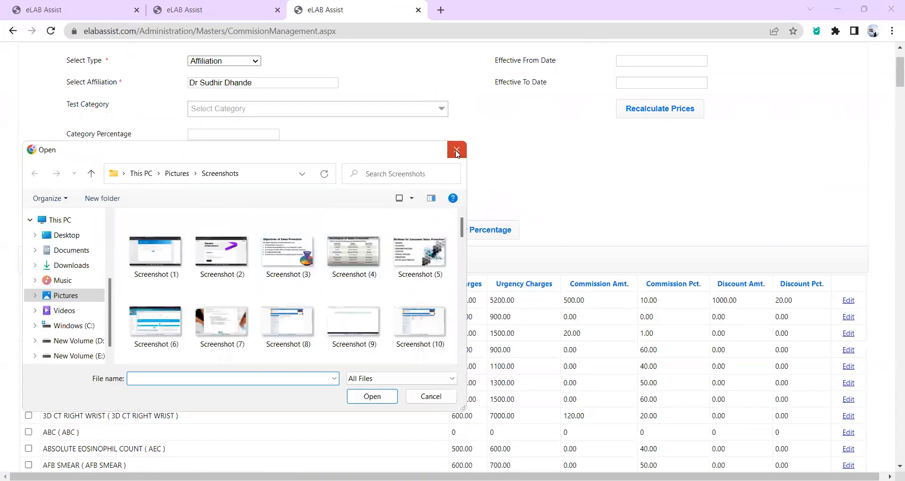
click(456, 151)
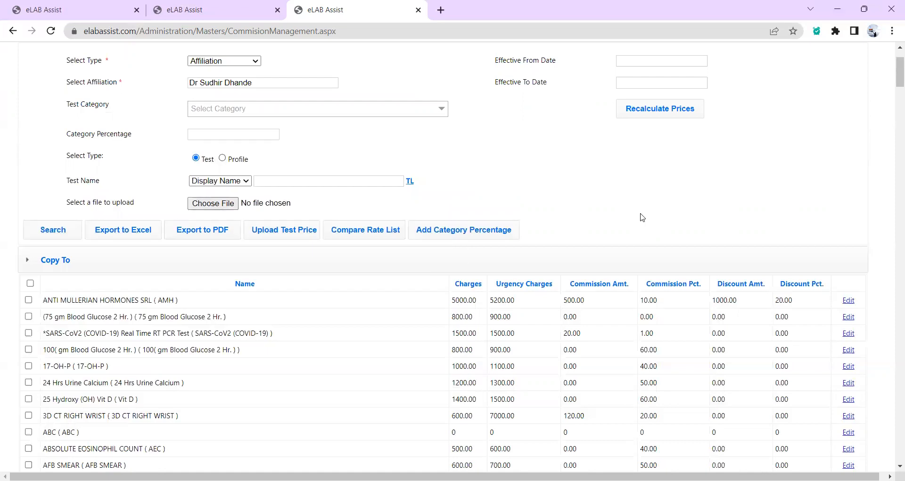
scroll(642, 218, up, 2)
click(243, 143)
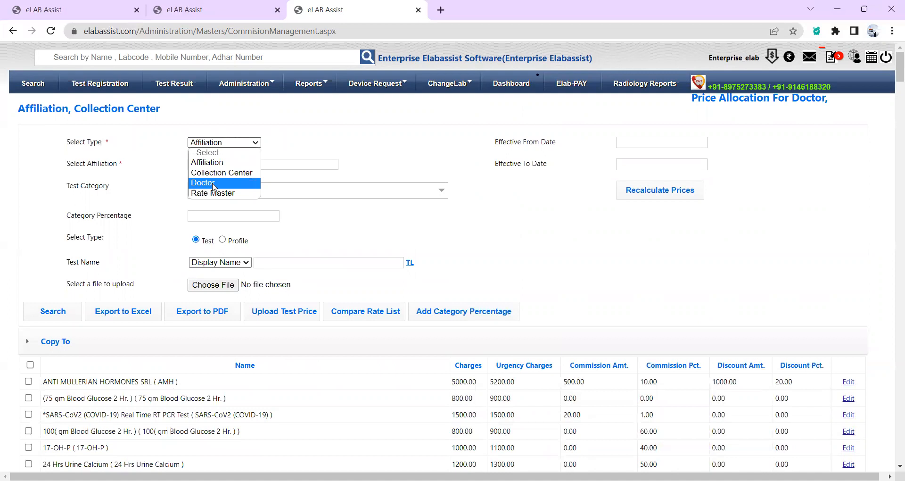
Close the Select Type list keeping Affiliation, and show the Administration mega menu.
click(301, 84)
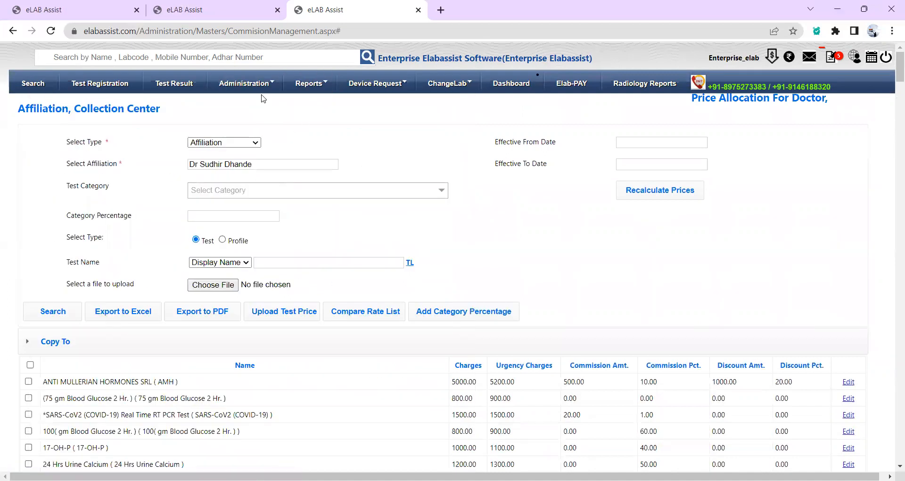
mouse_move(262, 89)
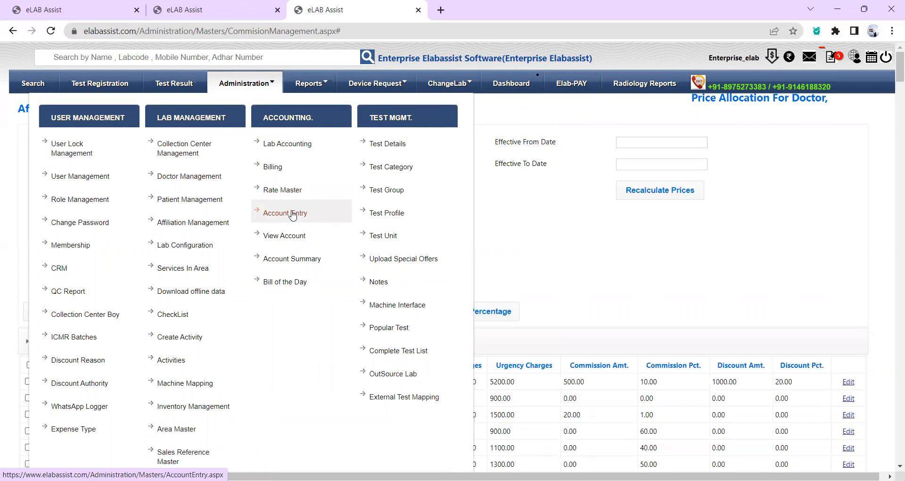
Open the Billing page under Accounting, then return to the Administration menu.
click(288, 175)
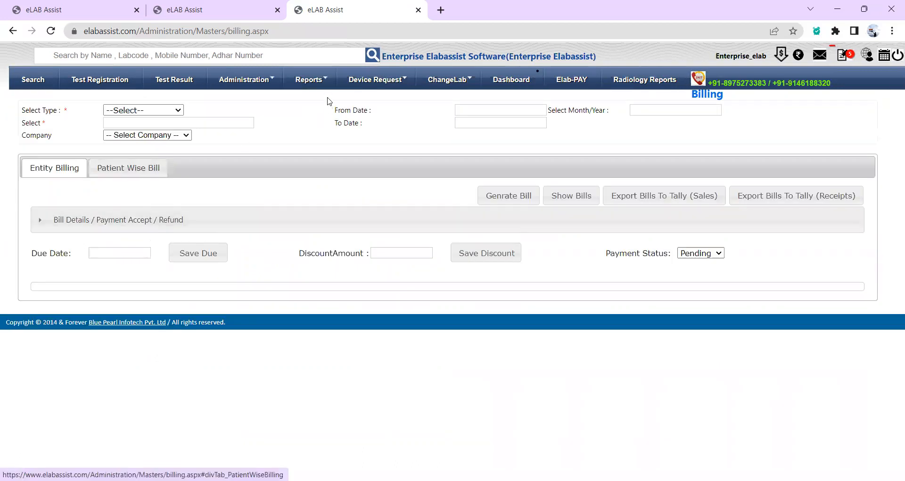
click(272, 81)
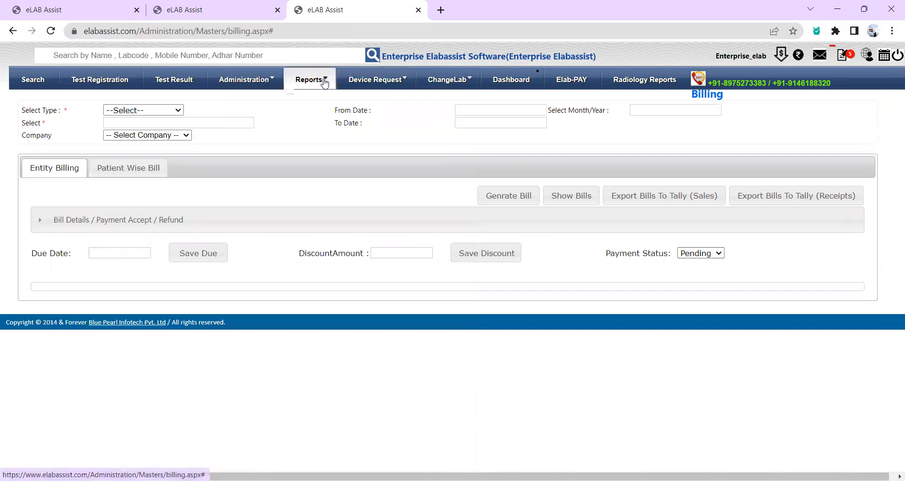
Open Reports > MIS Report and set Report Type to Affiliation.
mouse_move(323, 83)
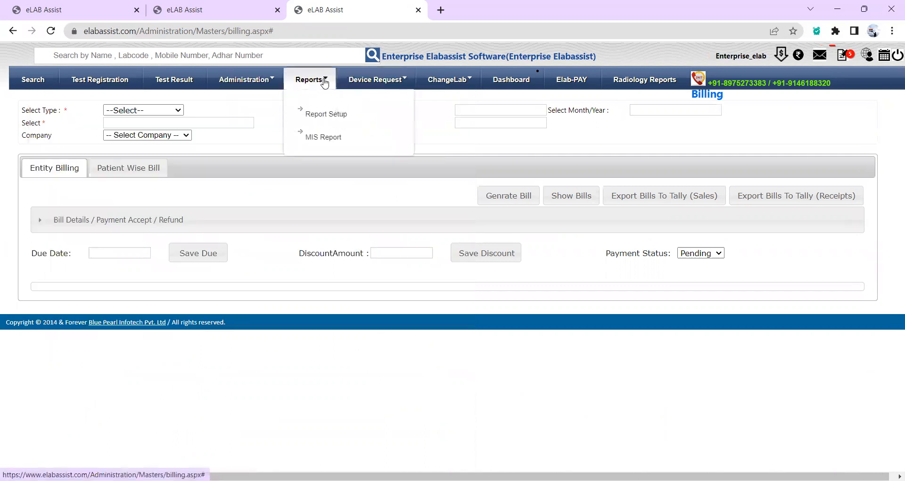
click(324, 138)
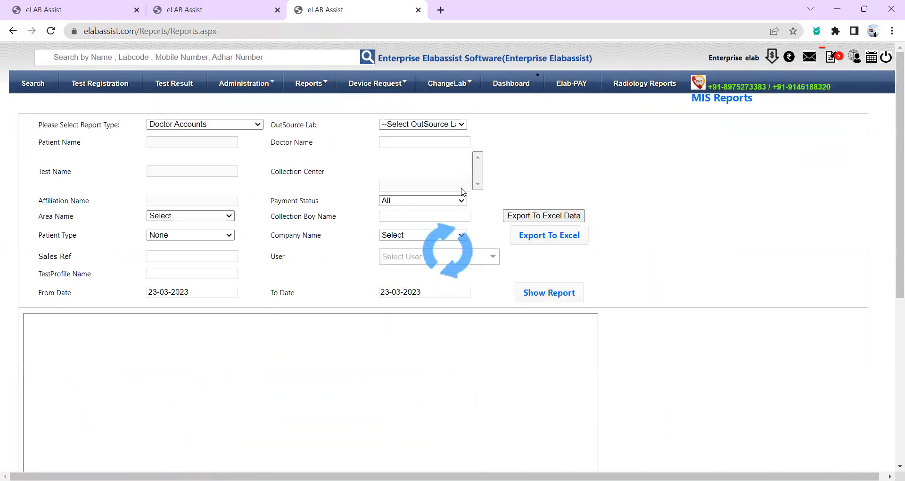
click(261, 128)
drag(260, 209, 258, 258)
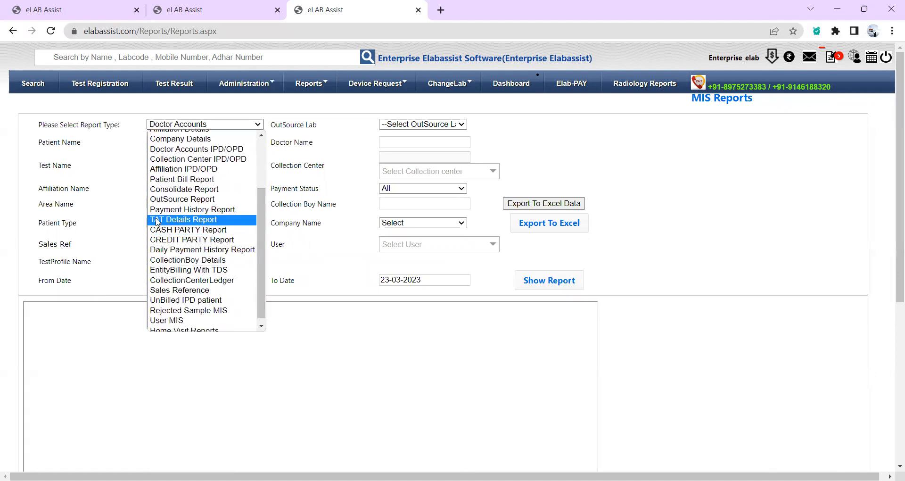
drag(259, 254, 267, 201)
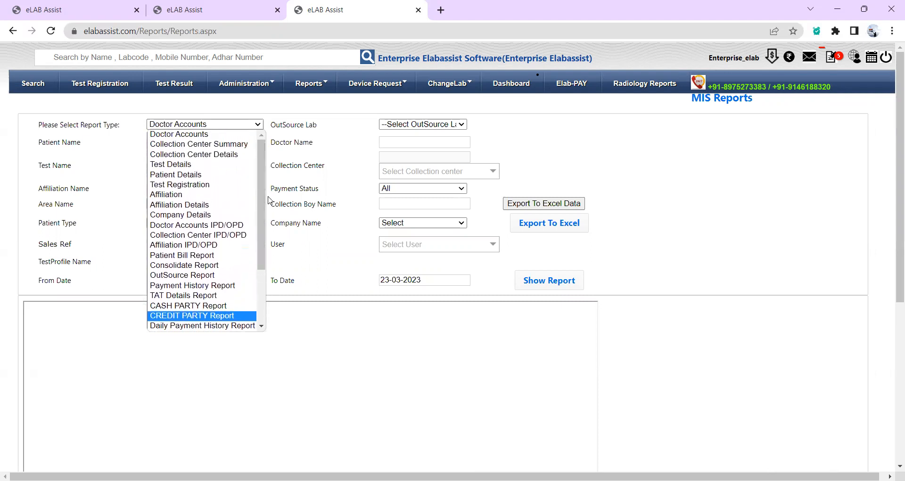
click(170, 194)
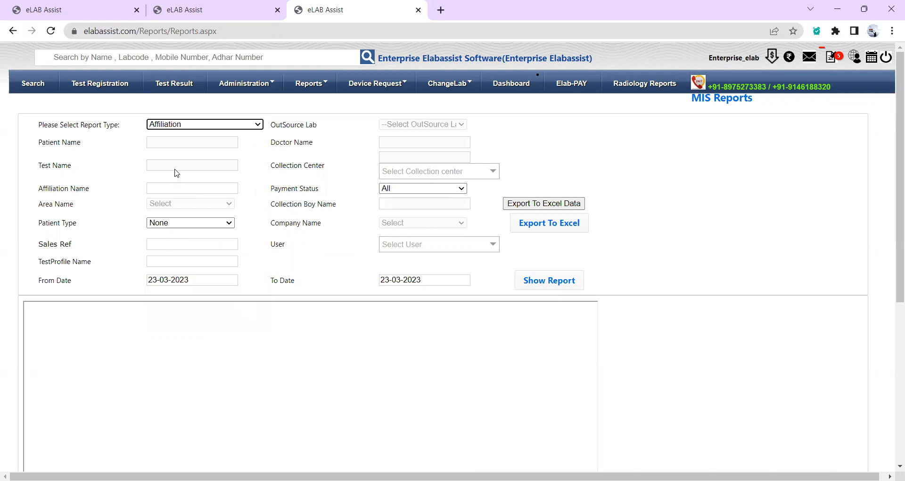
Pick the referring doctor, set From Date to 20-03-2023, and show the report.
click(165, 188)
text(dr)
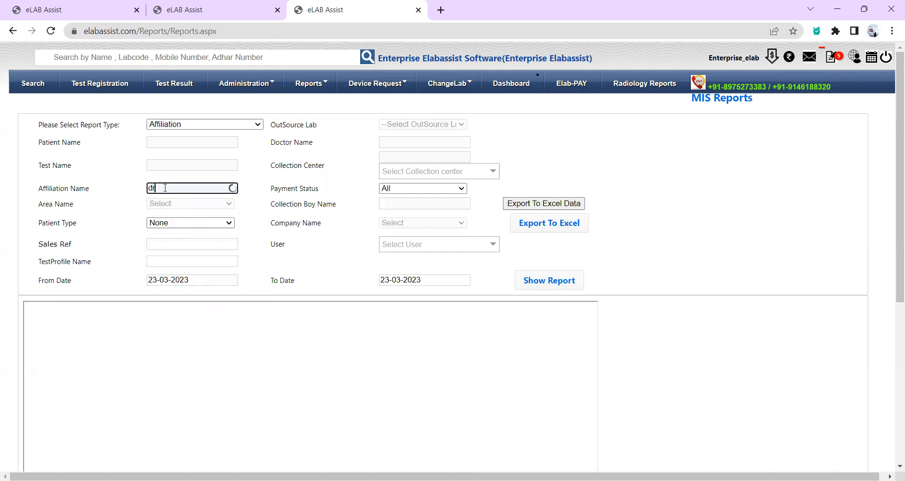
text(,.)
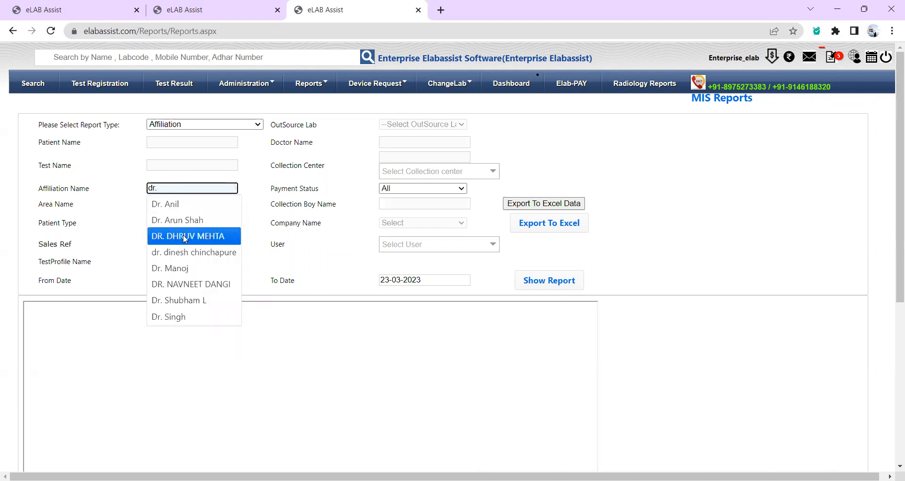
click(183, 221)
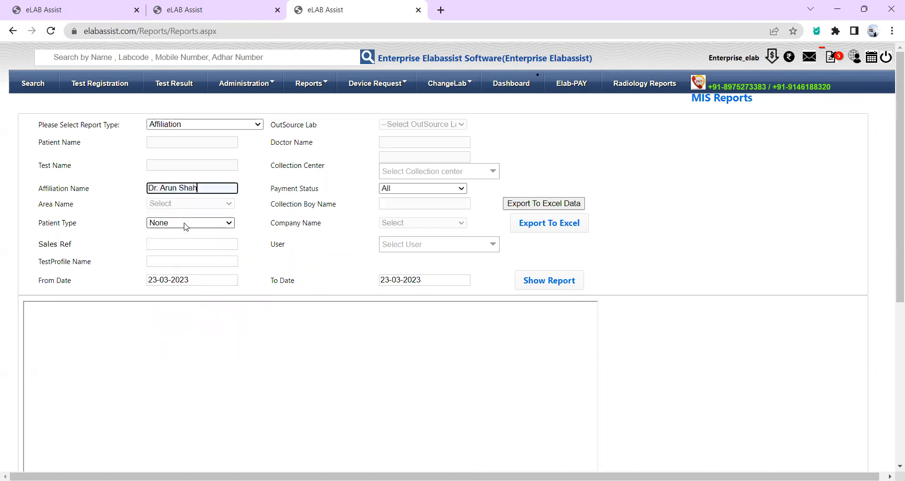
click(150, 278)
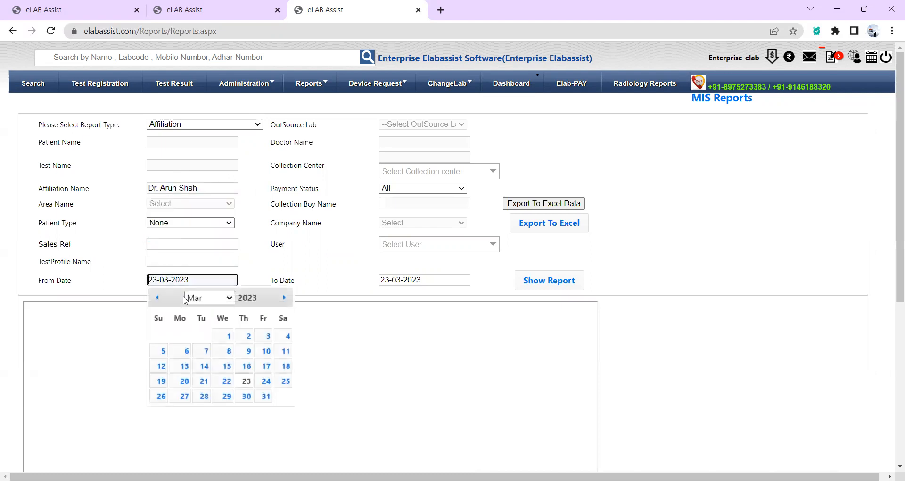
click(176, 386)
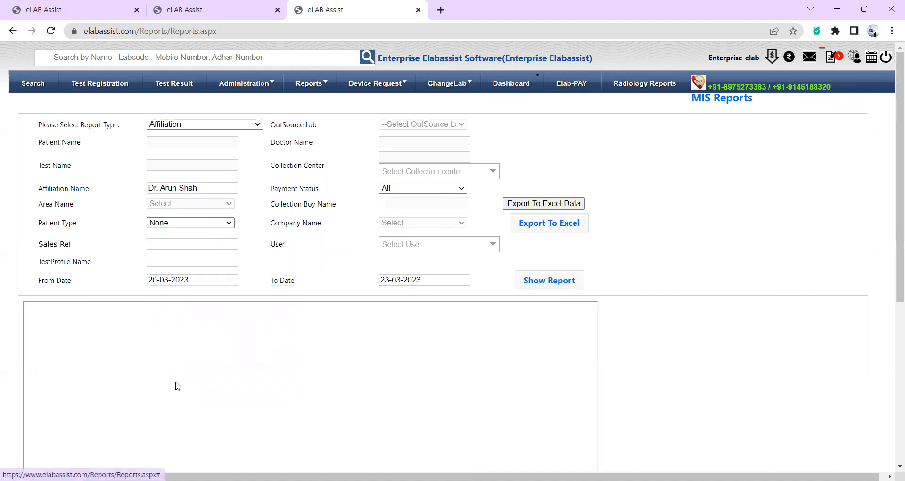
click(563, 287)
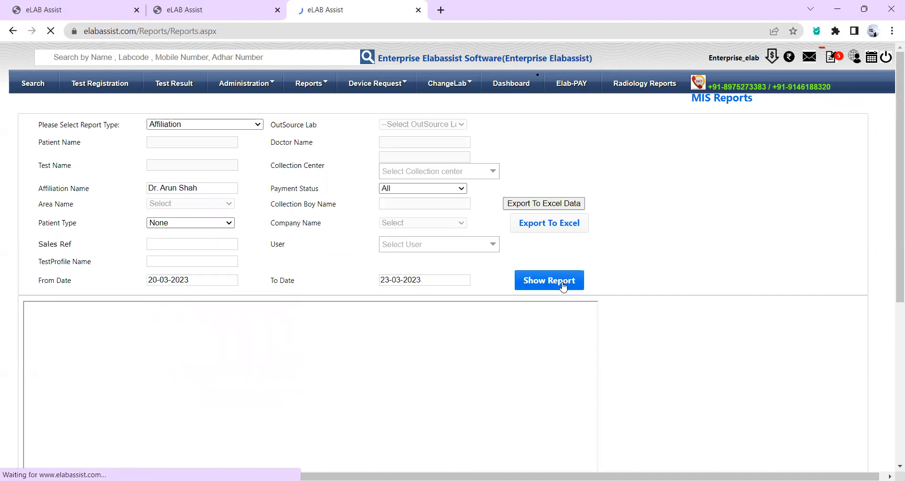
Read through the Affiliation report PDF: 9 registrations, amount 27600, paid 19805, balance 4120.
scroll(679, 353, down, 3)
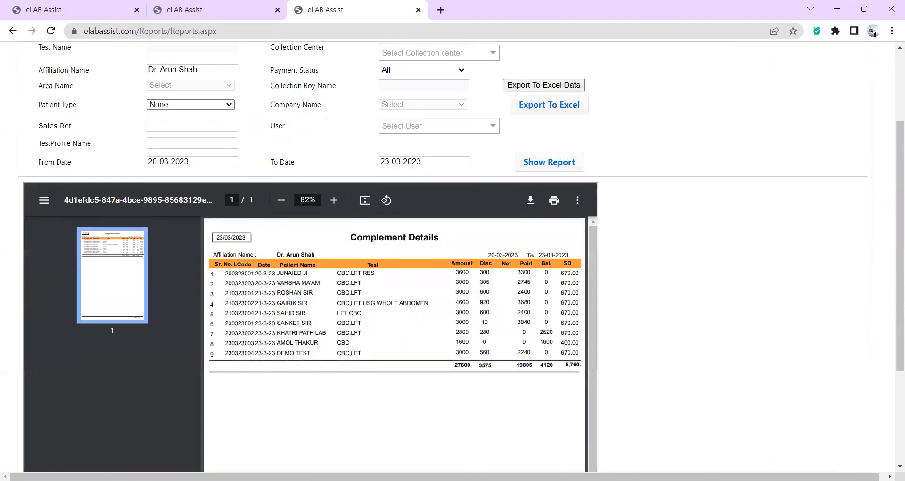
drag(278, 254, 307, 255)
click(313, 258)
scroll(557, 285, down, 1)
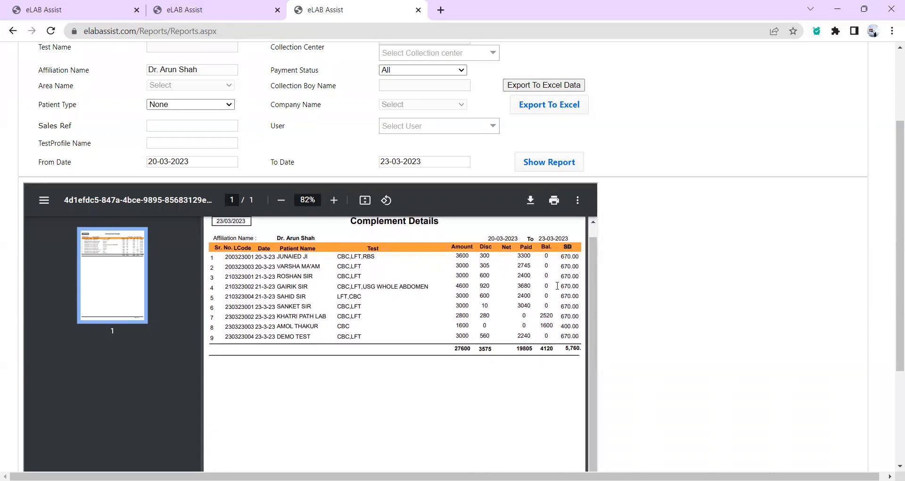
scroll(557, 286, down, 1)
scroll(671, 276, down, 2)
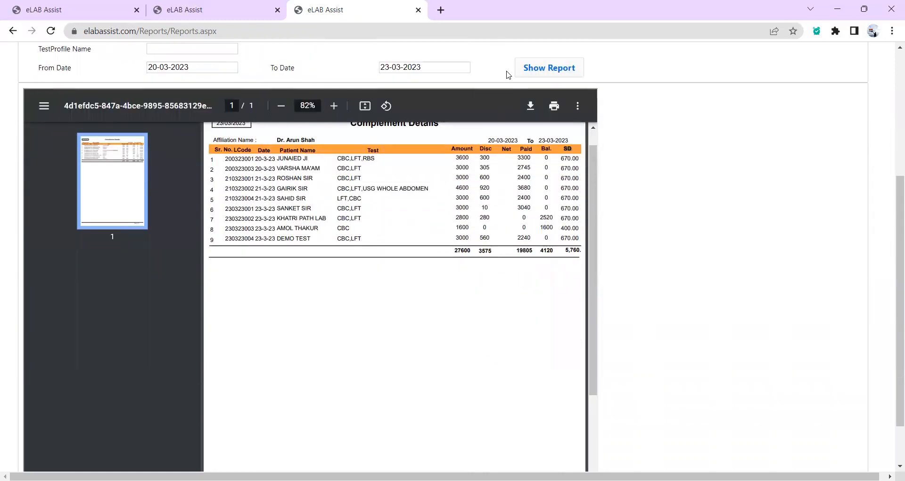
scroll(642, 182, up, 3)
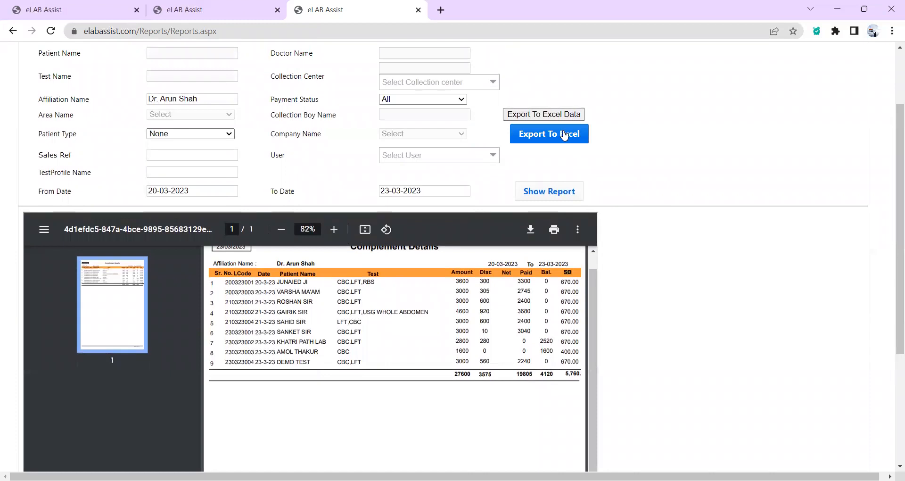
scroll(608, 306, up, 2)
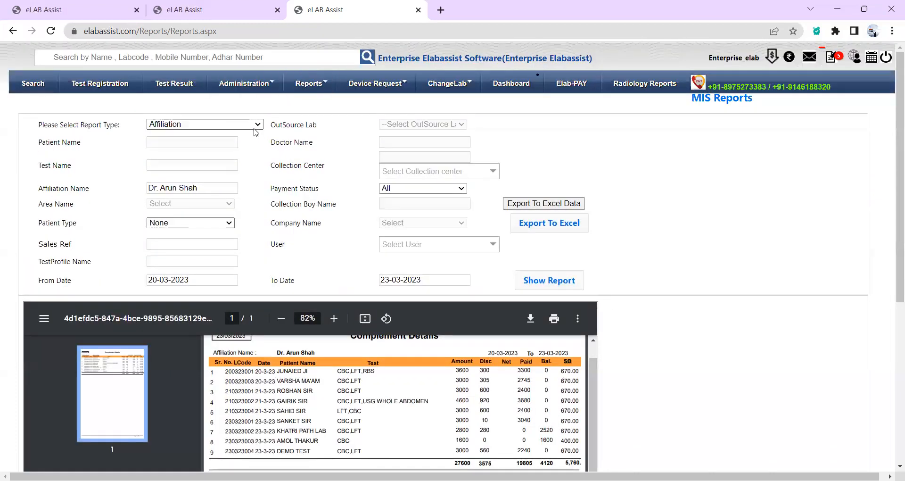
click(253, 128)
drag(260, 161, 265, 215)
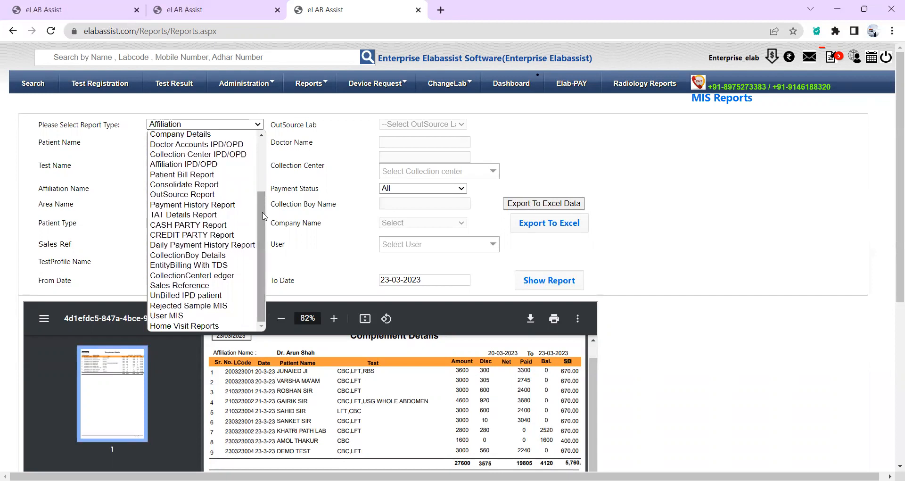
click(675, 193)
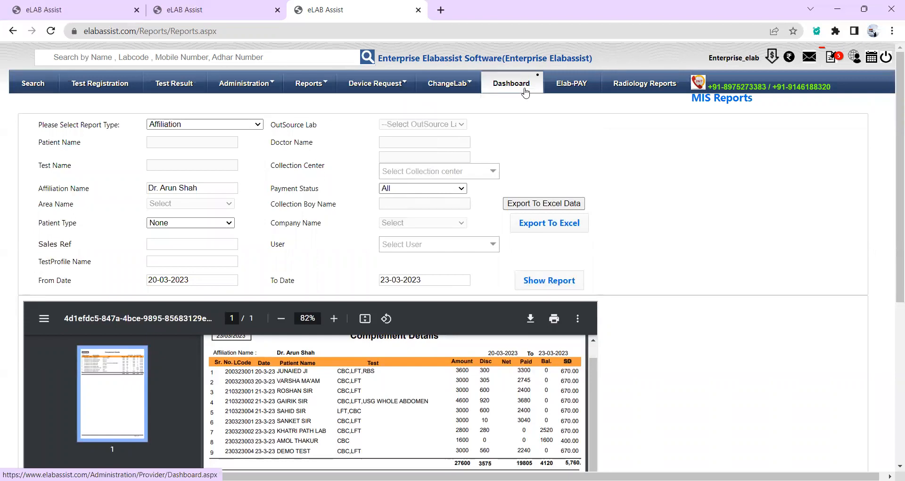
Update the Dashboard to 01-03-2023–23-03-2023, showing 86 registrations and ₹1,84,205.5 total.
click(524, 93)
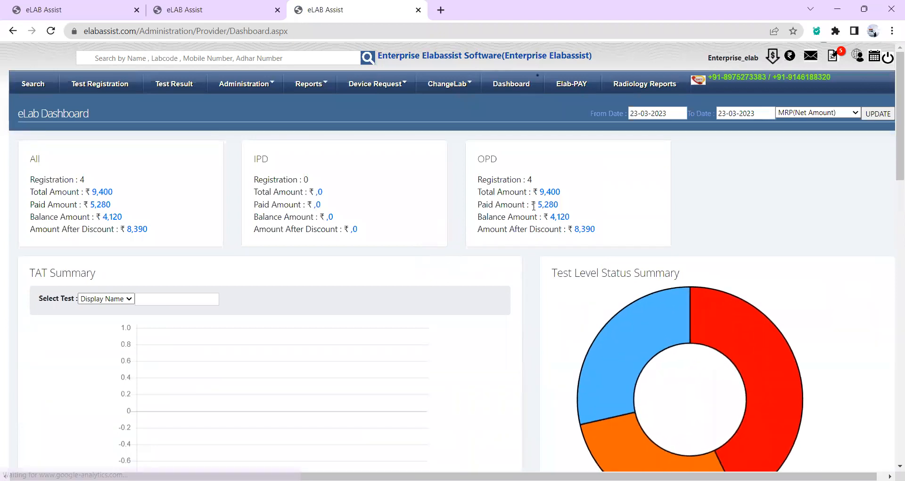
click(637, 113)
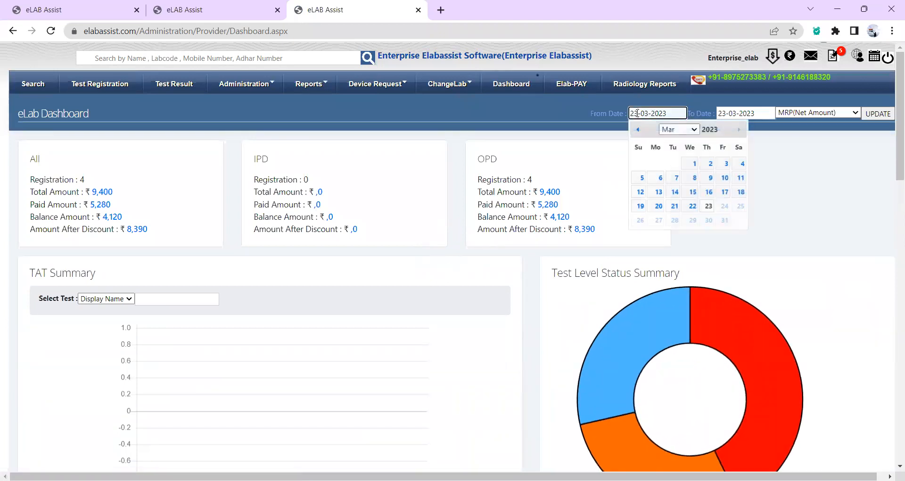
click(693, 167)
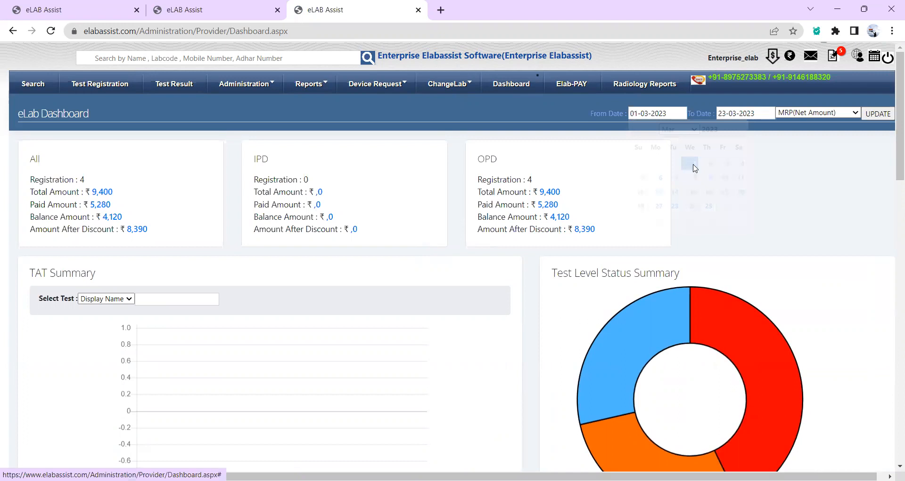
click(878, 118)
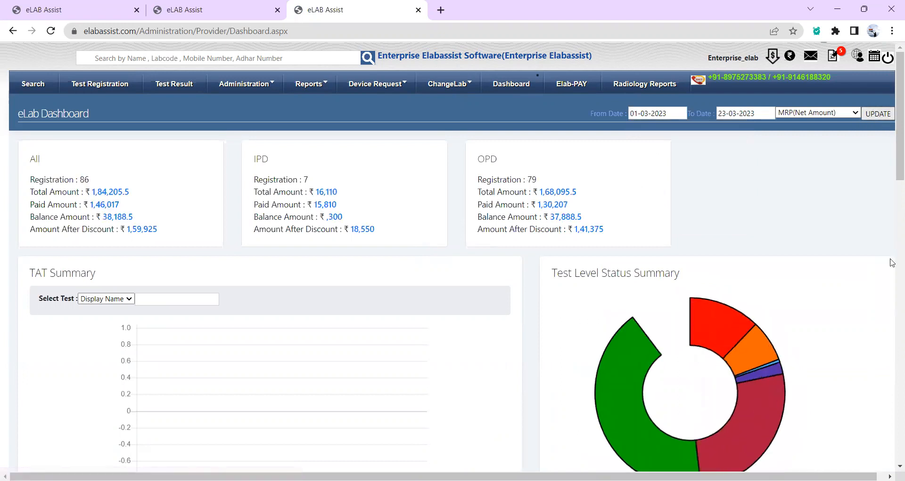
scroll(806, 213, down, 1)
scroll(807, 214, up, 1)
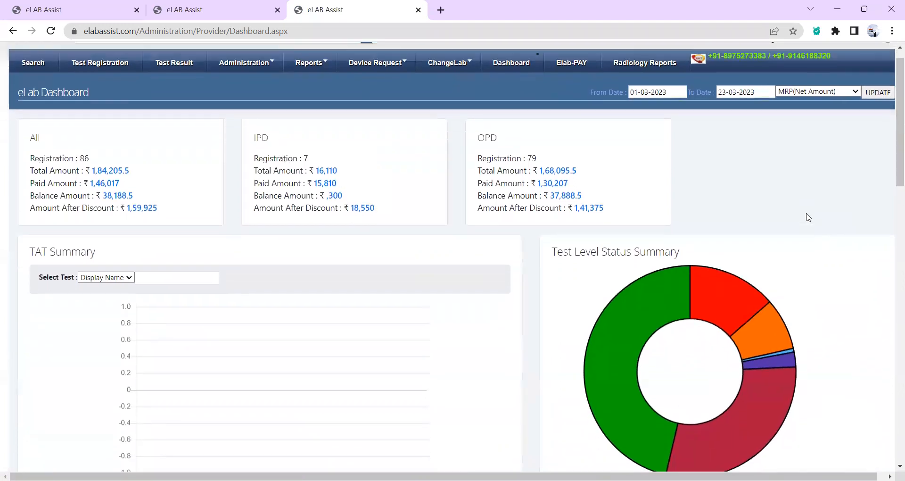
double_click(88, 165)
click(290, 163)
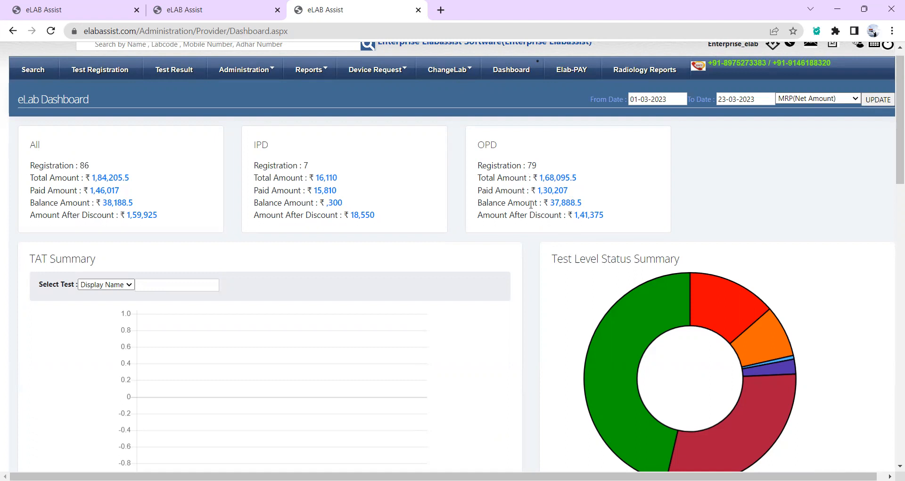
scroll(661, 208, down, 3)
mouse_move(614, 202)
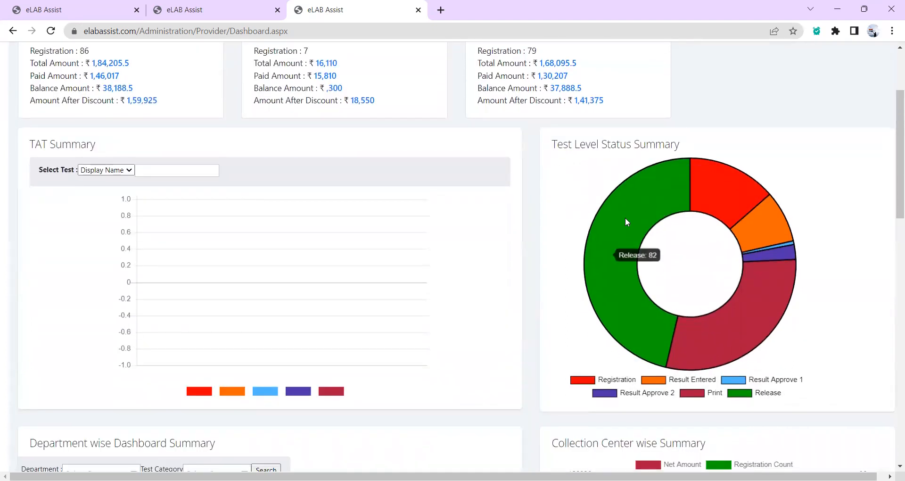
mouse_move(712, 346)
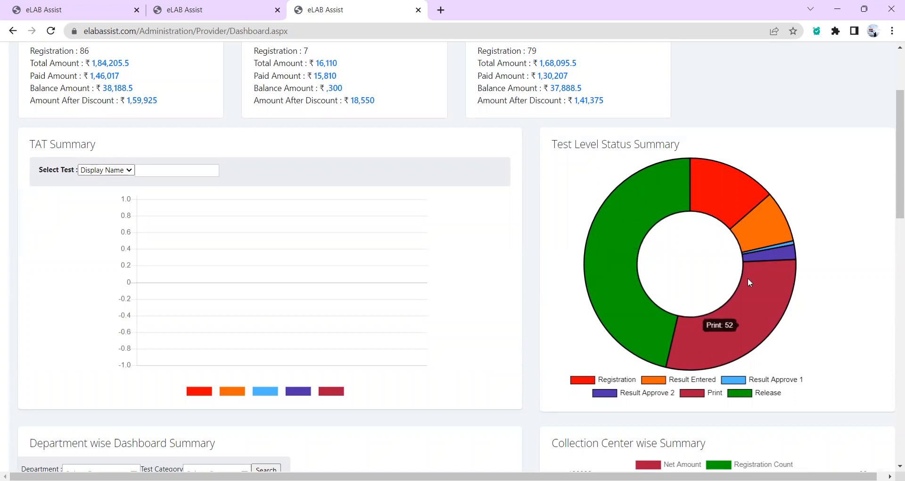
mouse_move(729, 207)
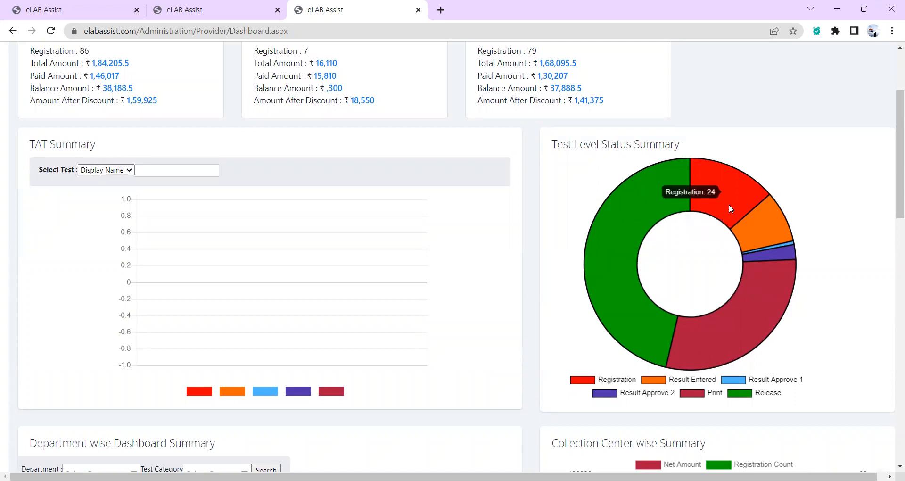
scroll(602, 224, down, 6)
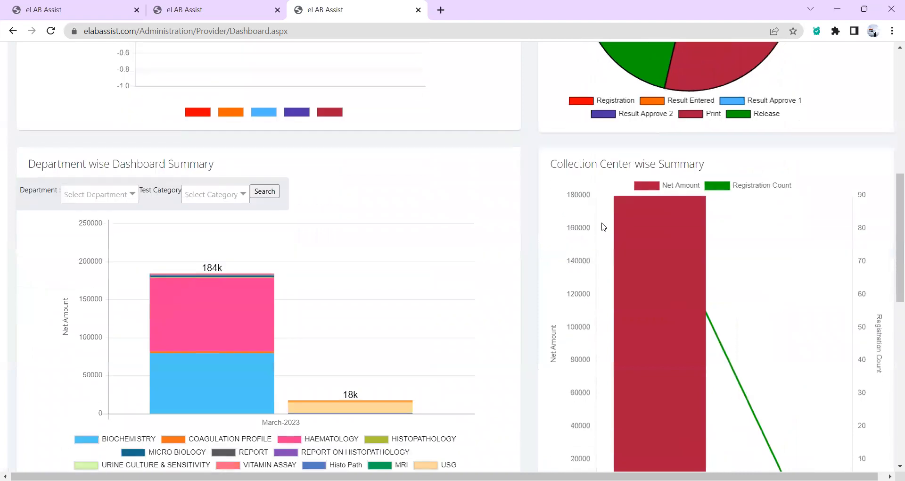
scroll(603, 226, down, 2)
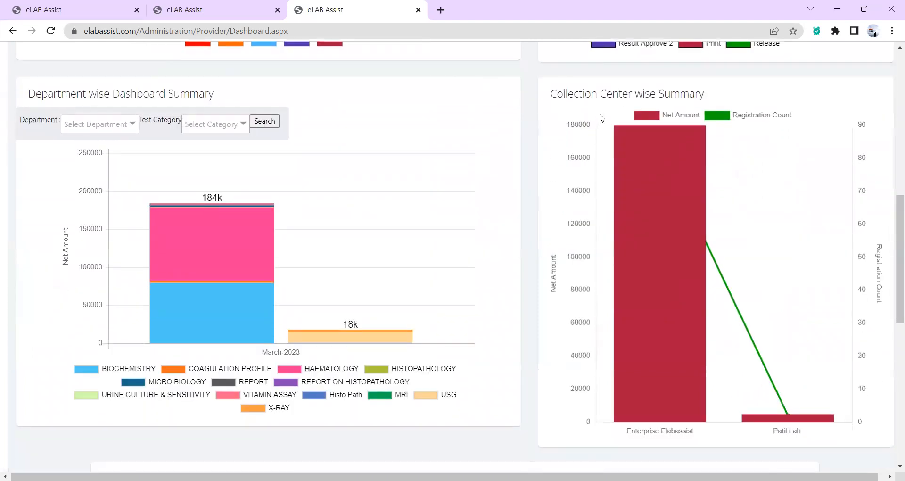
mouse_move(654, 169)
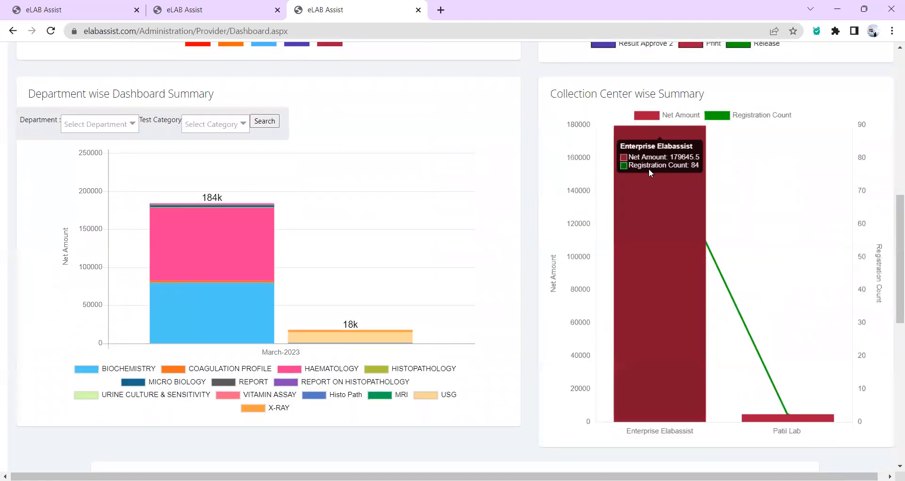
mouse_move(778, 418)
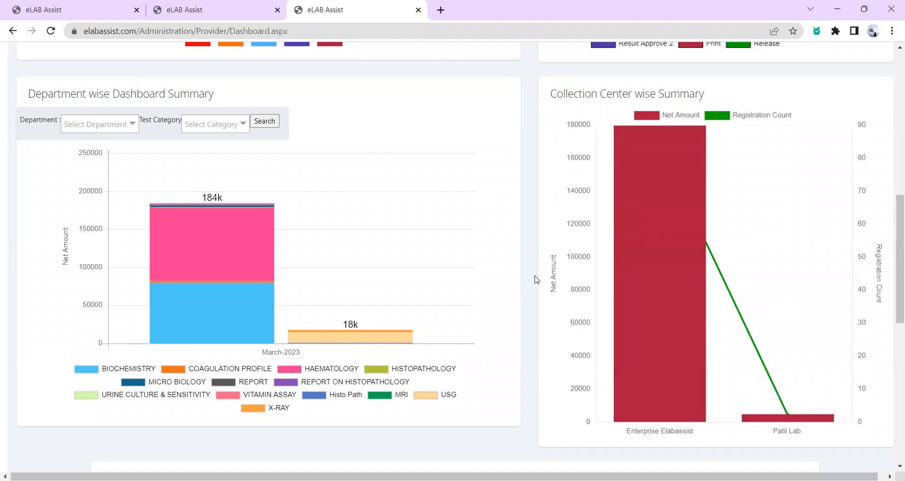
scroll(536, 279, down, 1)
mouse_move(244, 224)
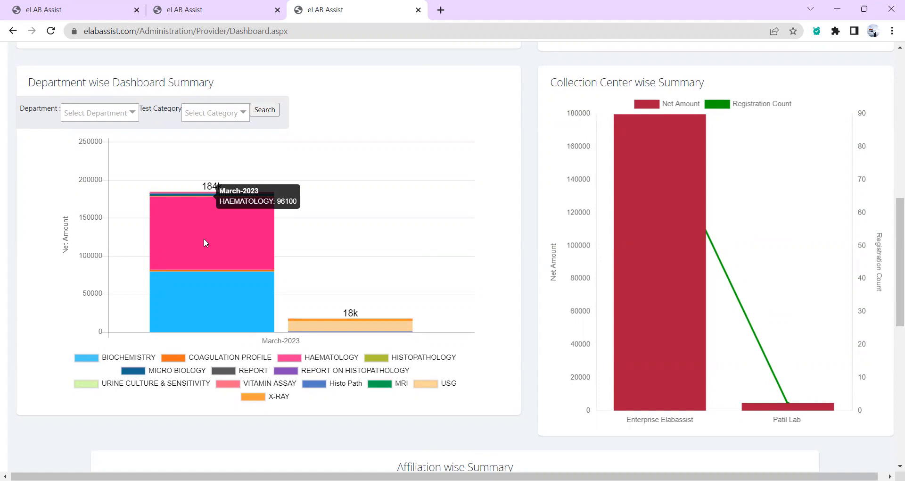
mouse_move(211, 293)
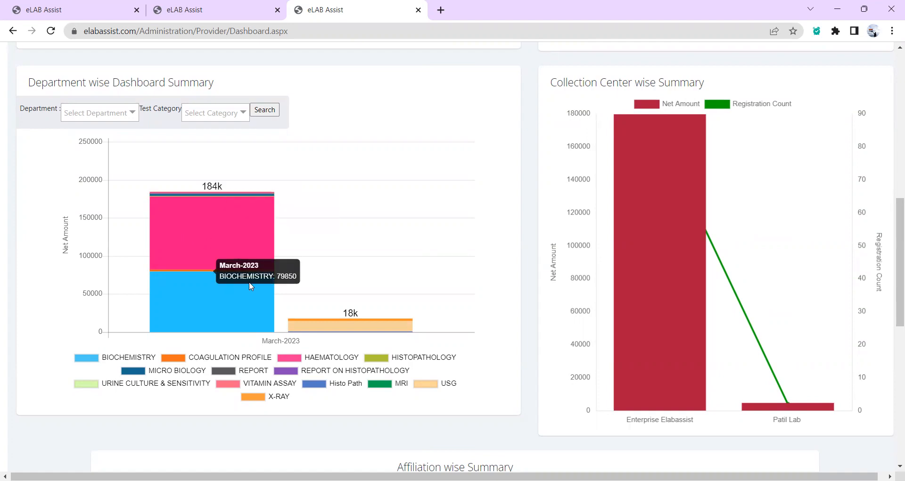
mouse_move(331, 321)
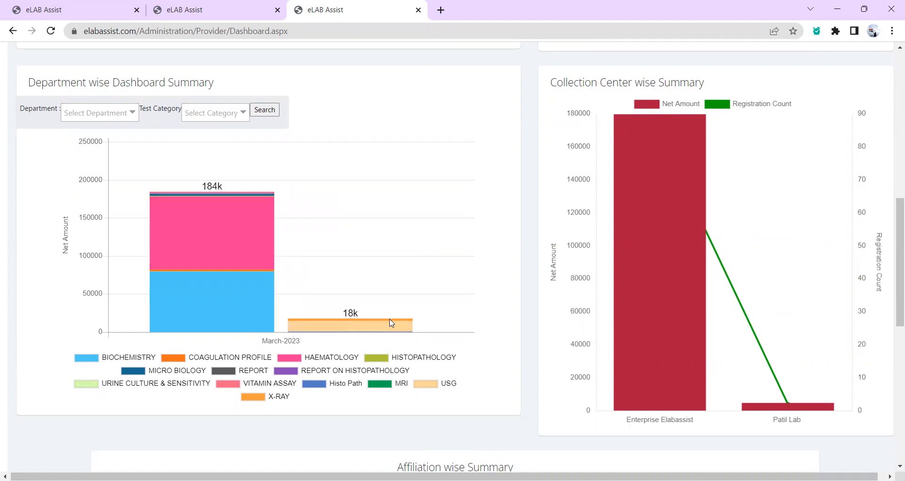
scroll(409, 325, down, 6)
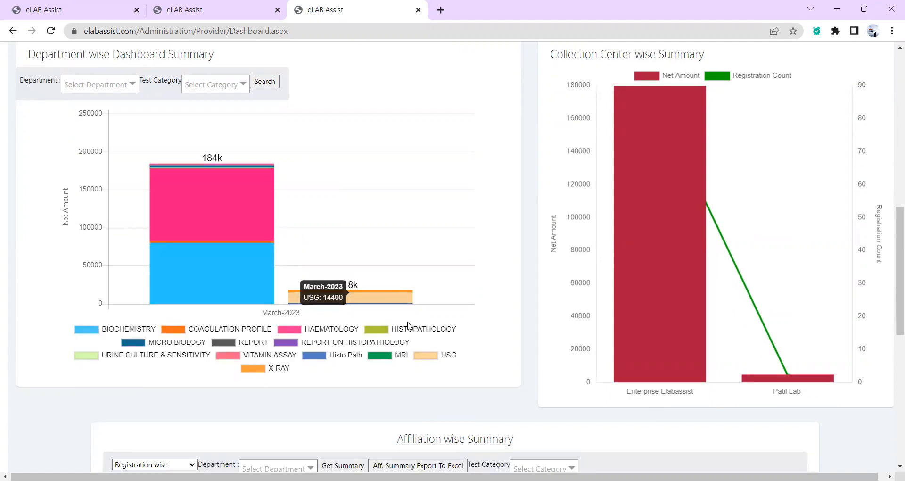
scroll(410, 325, down, 2)
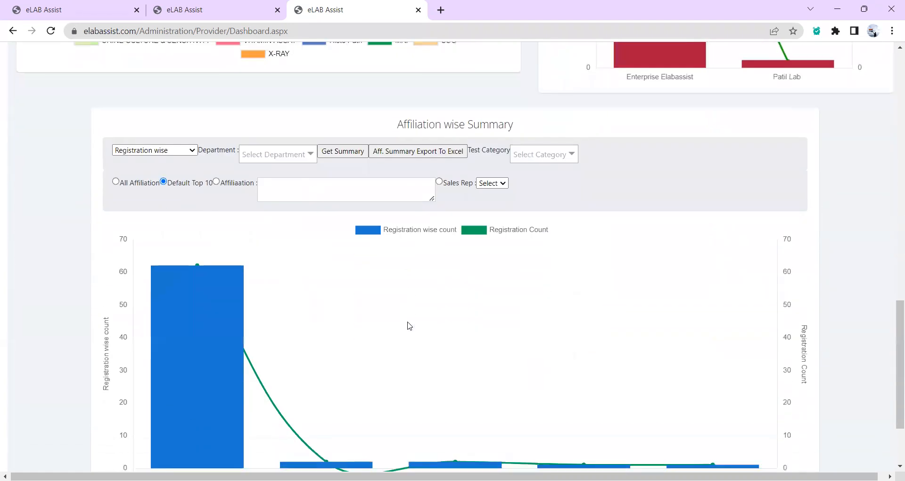
mouse_move(204, 231)
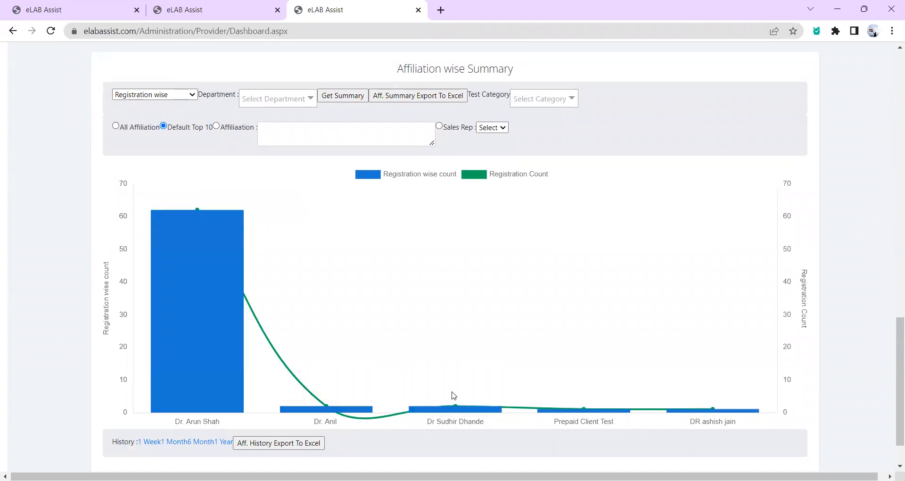
scroll(643, 399, down, 1)
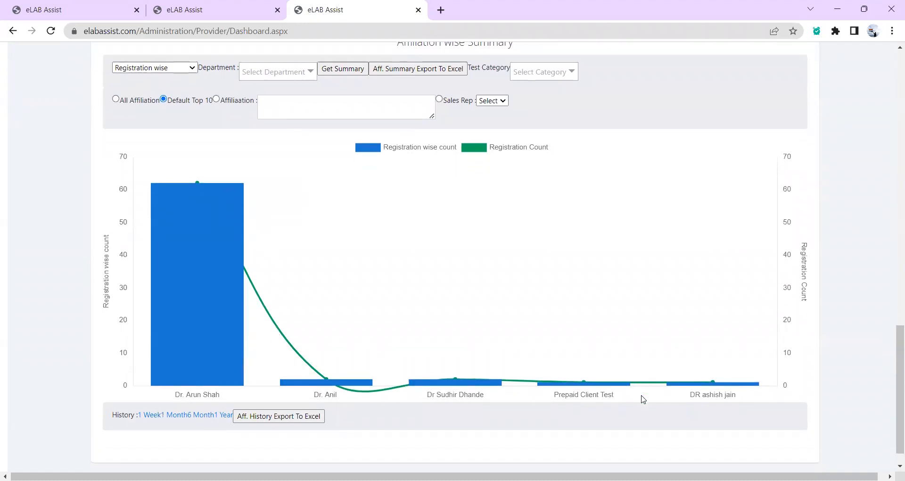
mouse_move(198, 342)
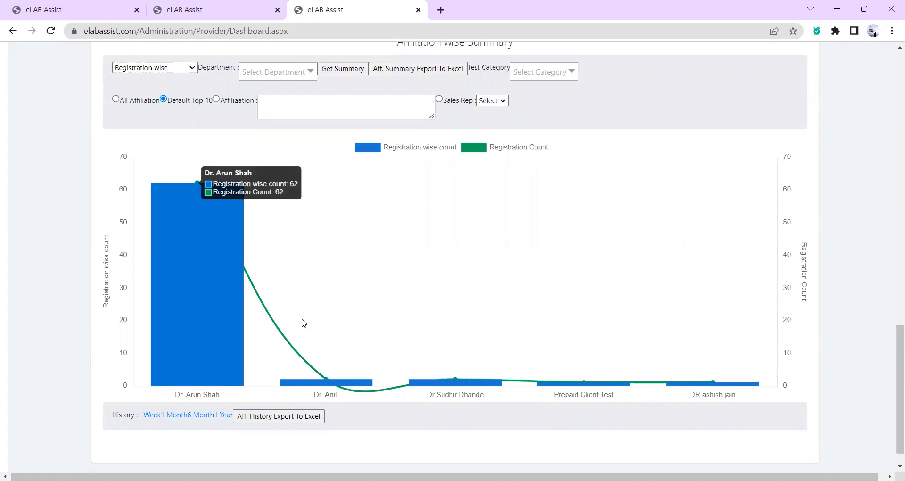
mouse_move(348, 385)
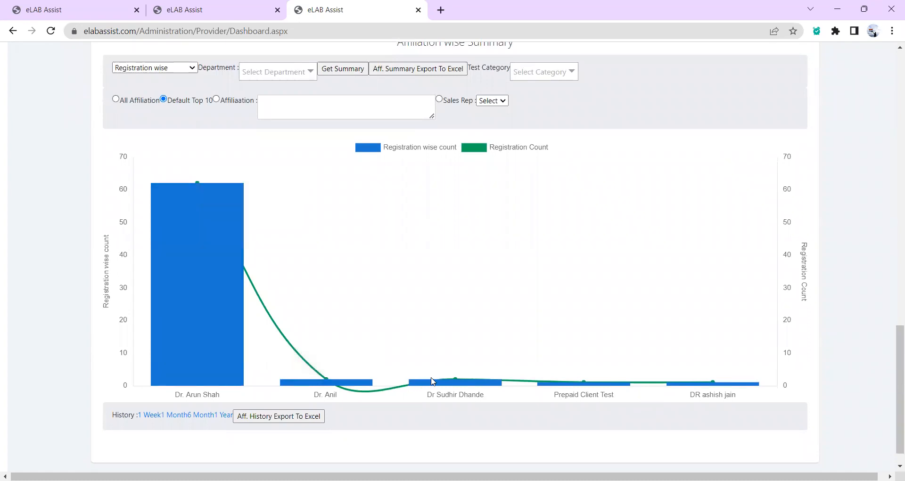
mouse_move(448, 384)
scroll(654, 324, down, 1)
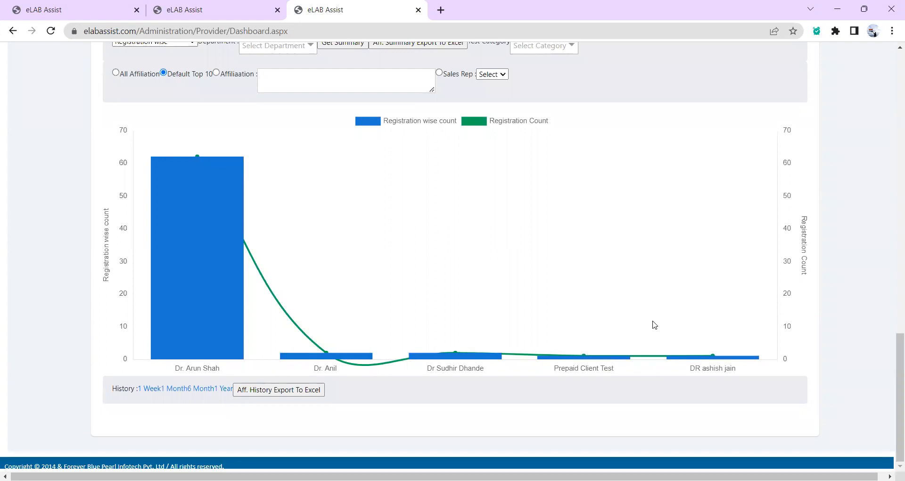
scroll(654, 324, up, 20)
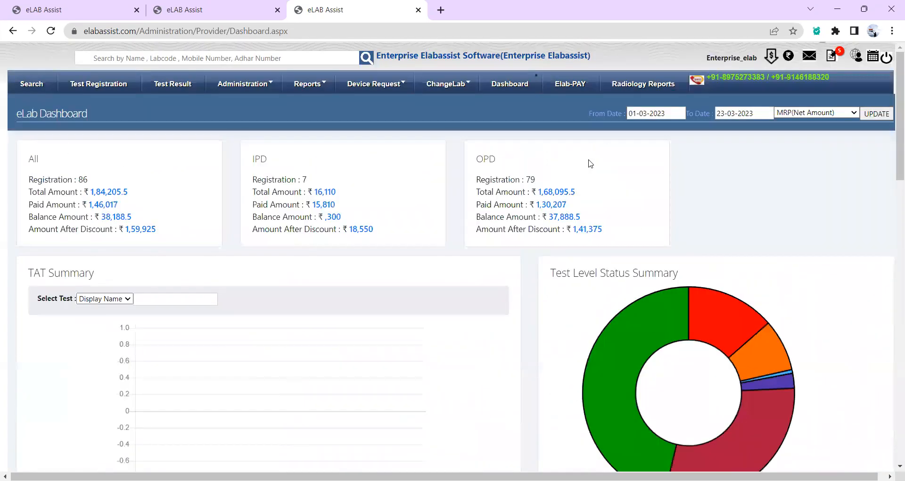
Review the Radiology Reporting form and empty report editor, then attempt to return Home.
click(628, 83)
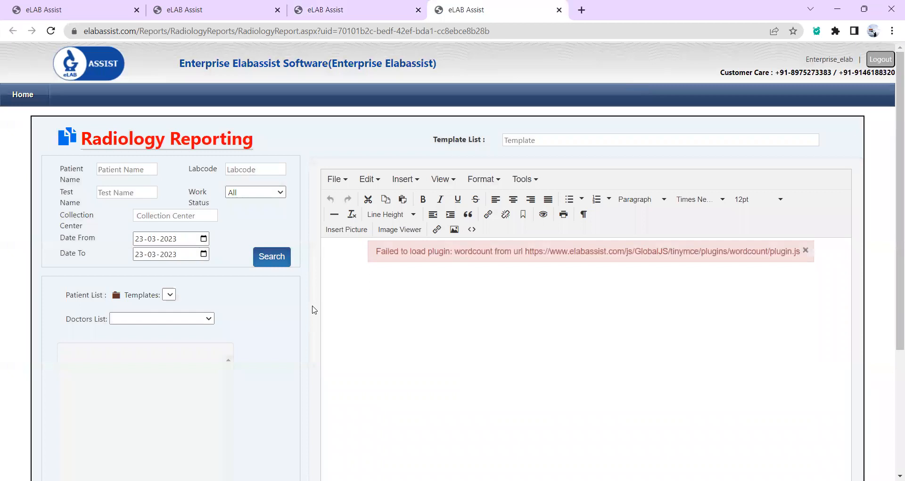
scroll(313, 309, down, 2)
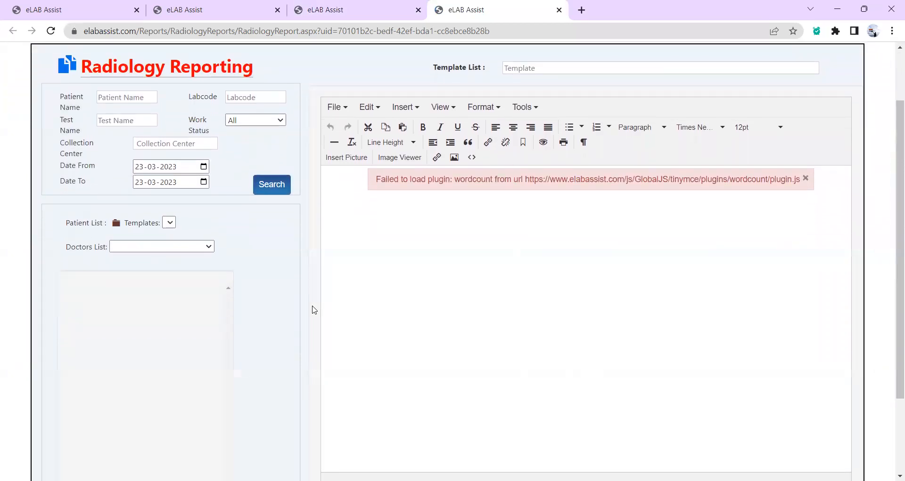
scroll(313, 309, down, 1)
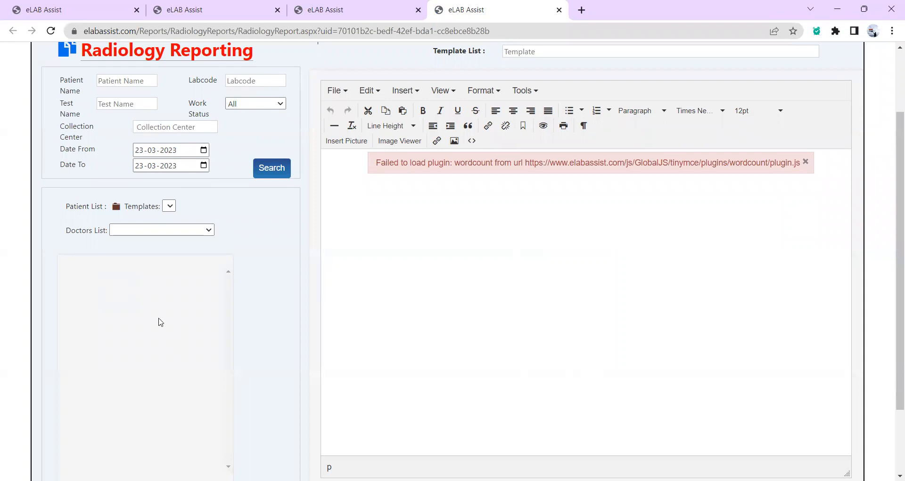
scroll(302, 256, up, 2)
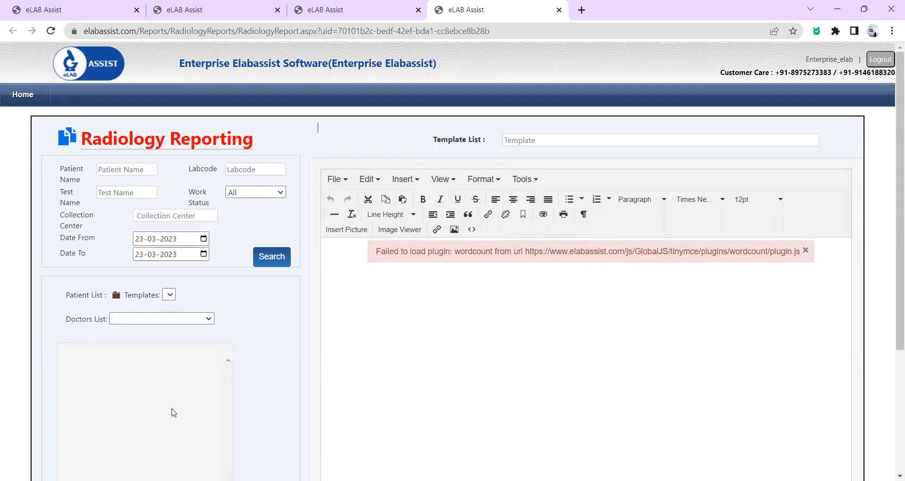
scroll(315, 382, down, 2)
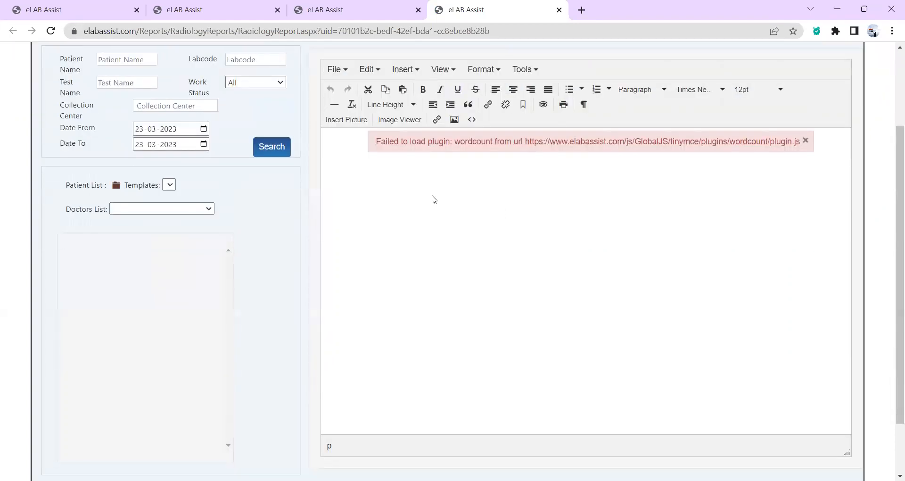
scroll(495, 346, down, 2)
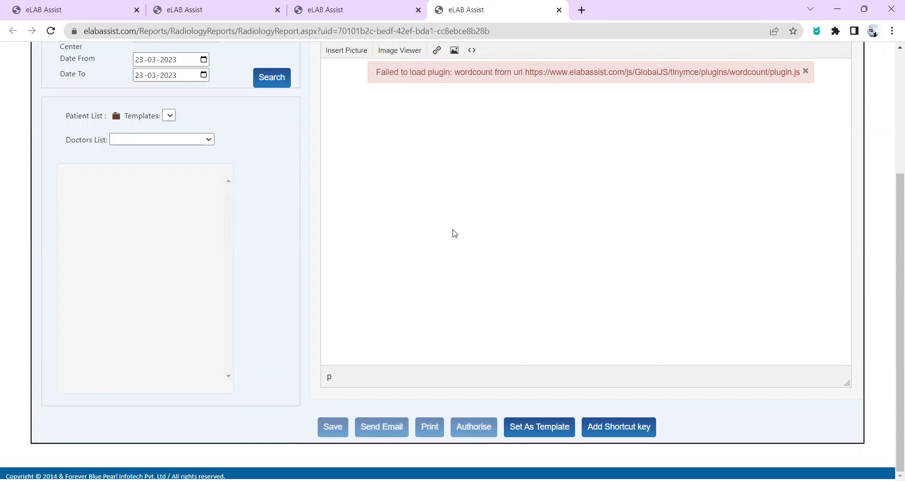
scroll(454, 233, up, 2)
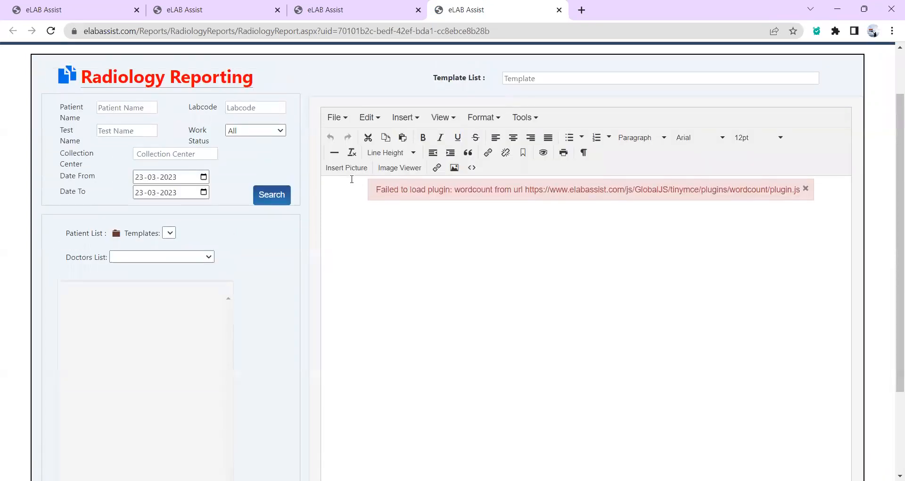
scroll(348, 178, up, 1)
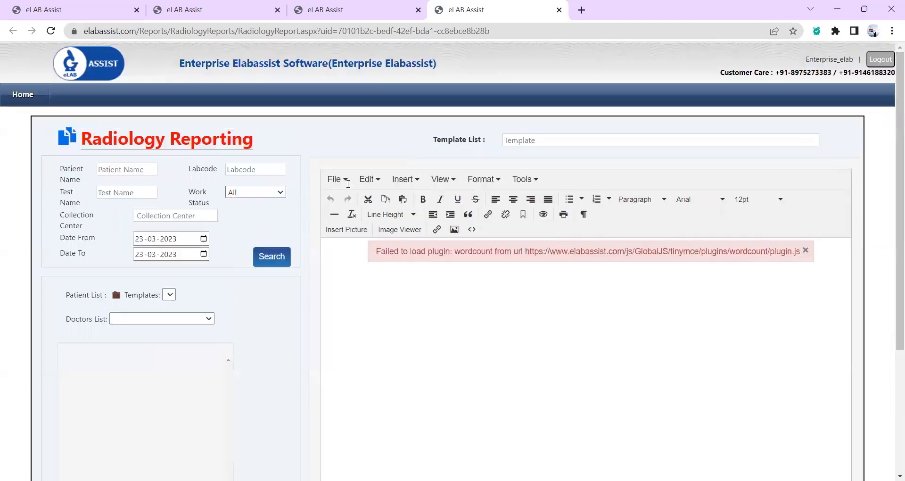
click(20, 97)
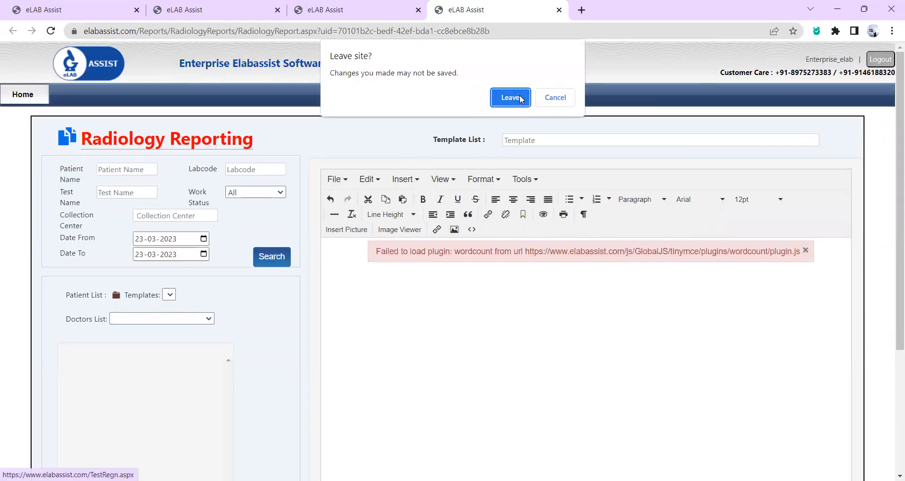
Dismiss the leave-site prompt, close the Radiology Reporting tab, and go to patient Search.
click(573, 103)
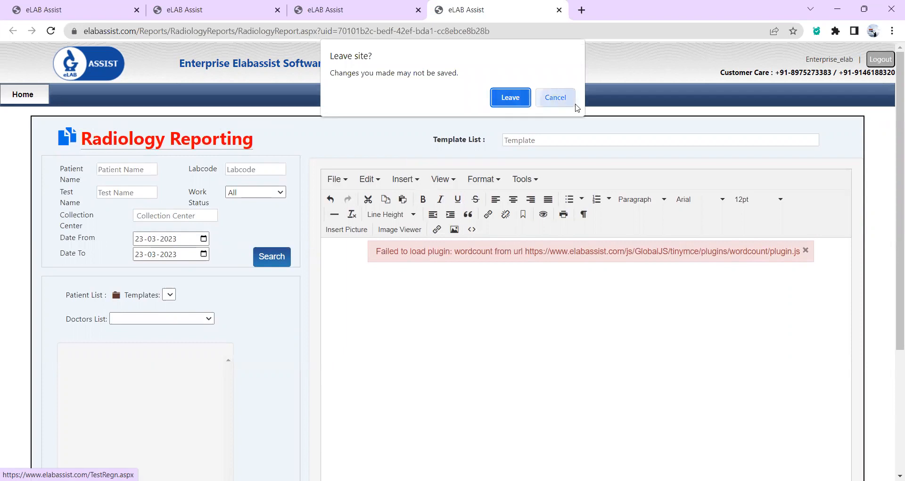
click(559, 10)
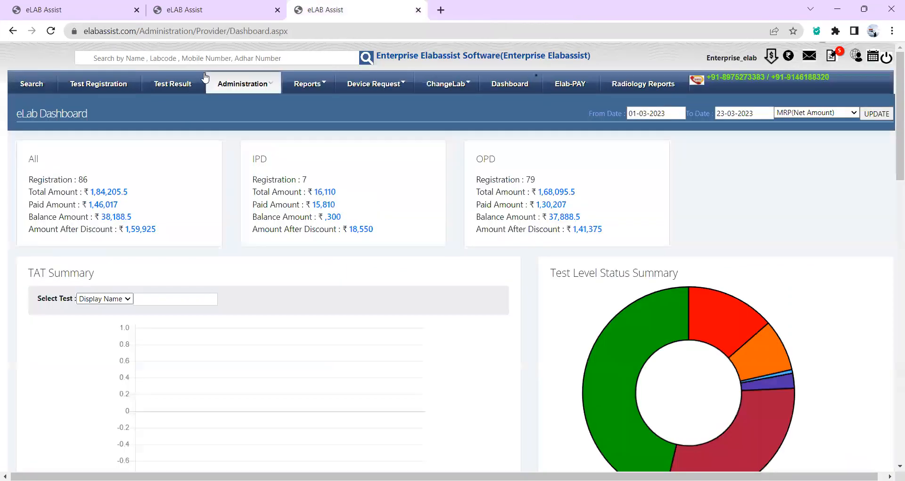
click(55, 91)
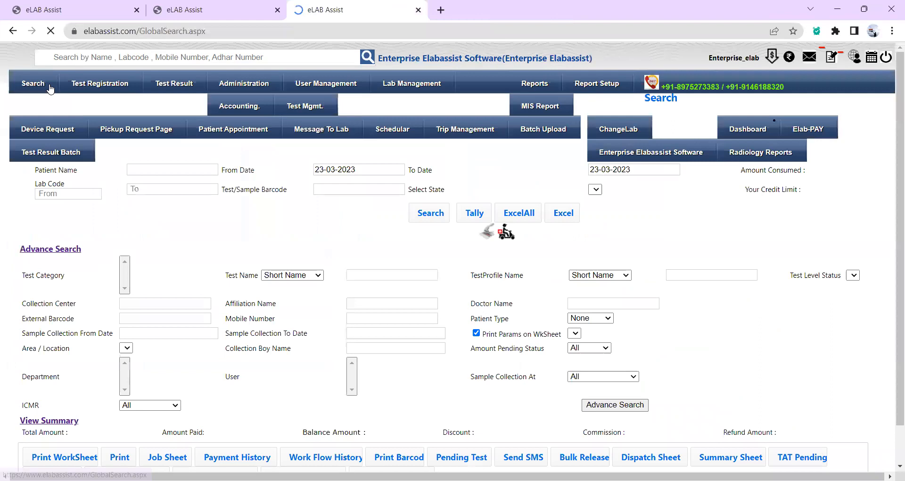